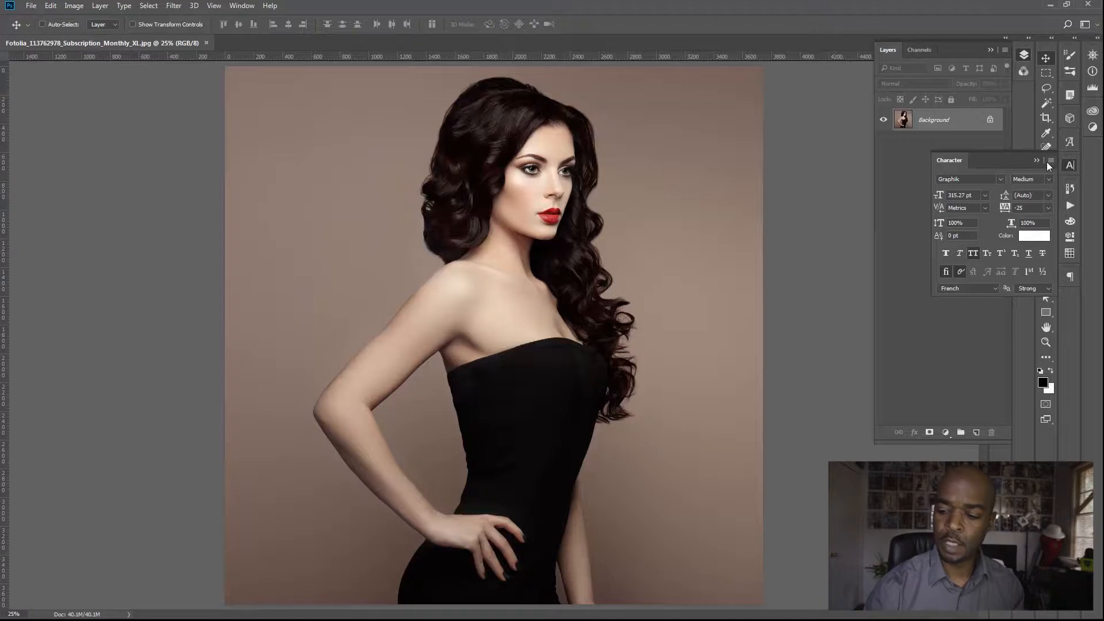
Collapse the Character panel.
left_click(1037, 161)
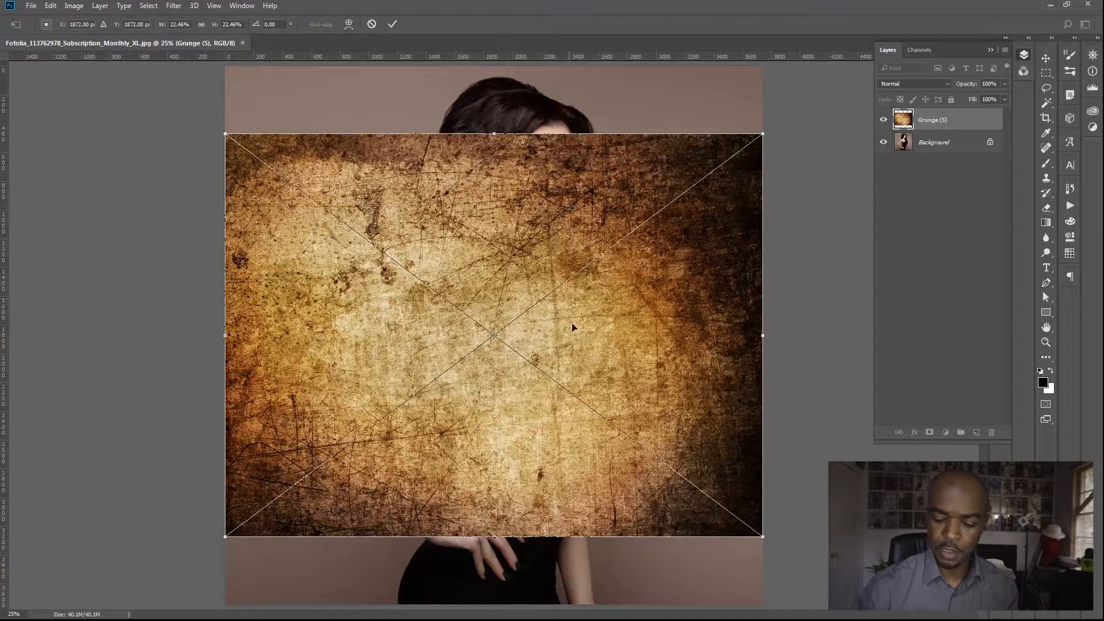
left_click_drag(579, 303, 479, 475)
left_click_drag(471, 406, 454, 151)
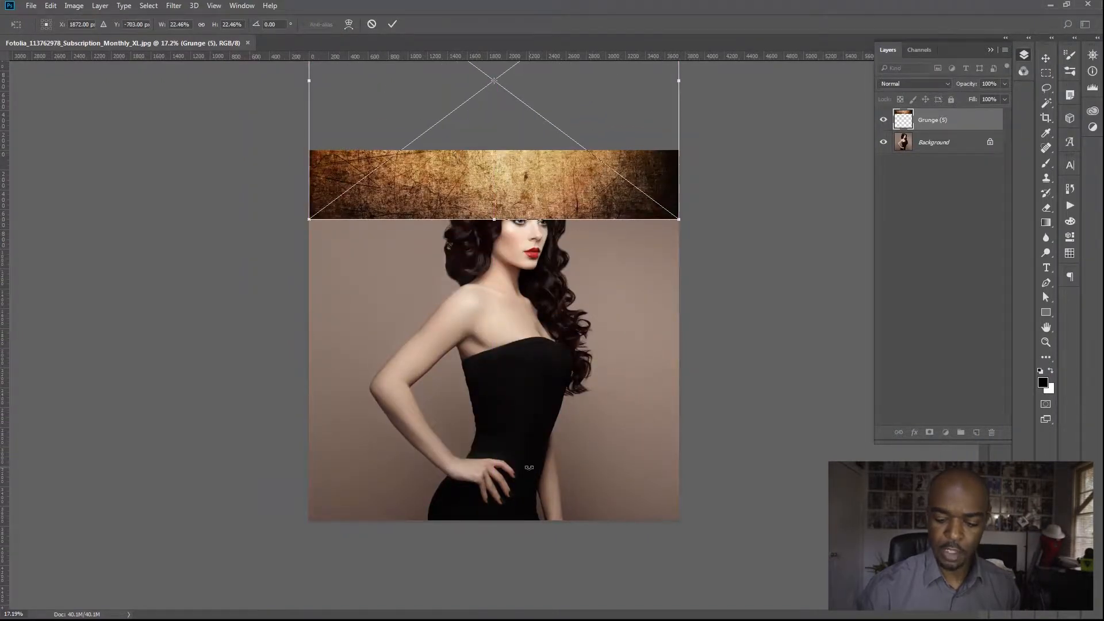
left_click_drag(466, 194, 506, 385)
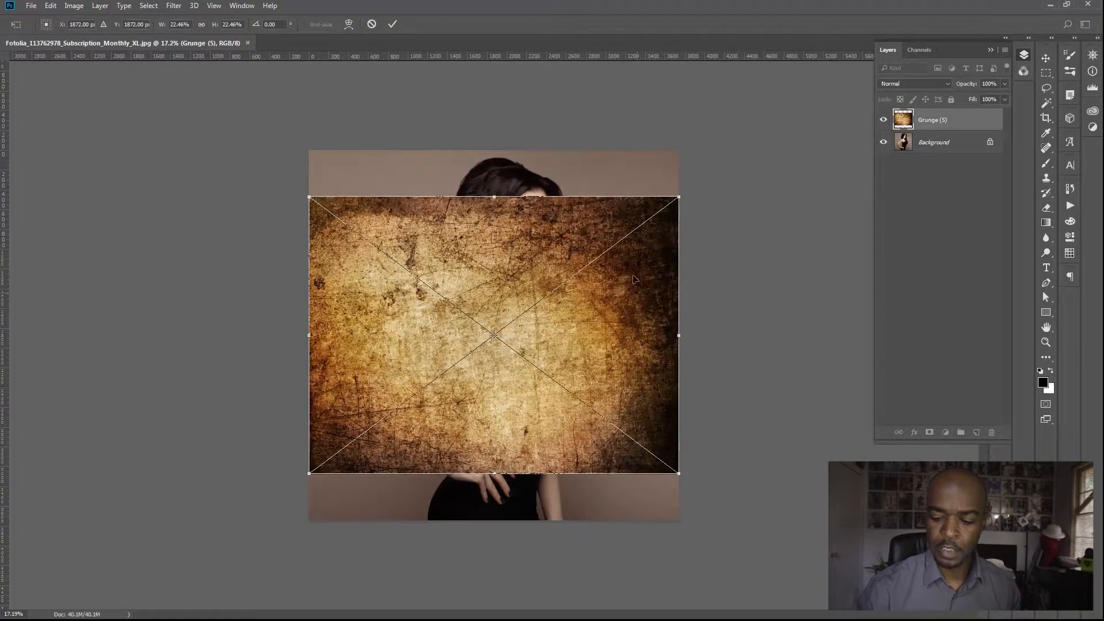
Rotate the placed grunge texture 90 degrees, enlarge it to cover the whole canvas, and commit the transform.
left_click_drag(671, 181, 614, 472)
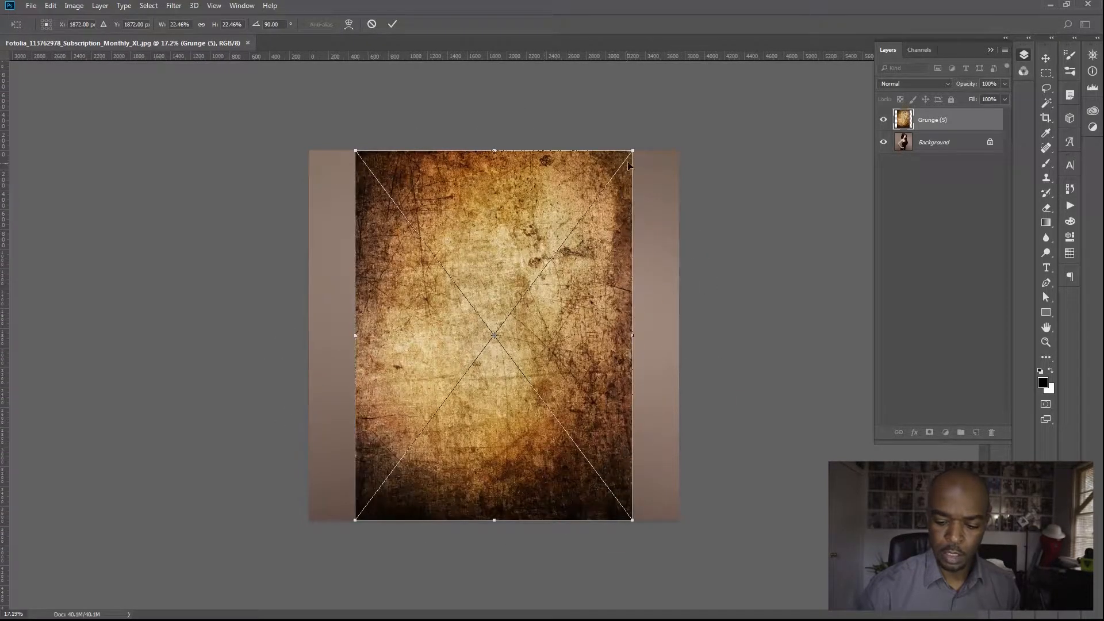
left_click_drag(630, 158, 713, 105)
left_click_drag(582, 386, 582, 323)
left_click(392, 24)
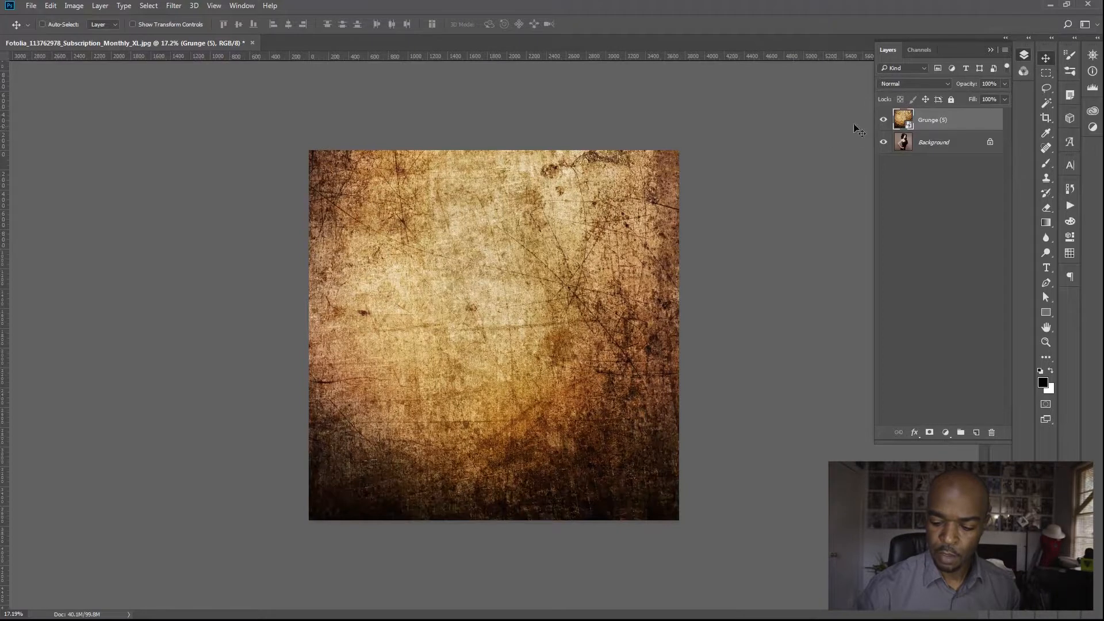
Try the Multiply blend mode on the grunge texture layer.
left_click(916, 83)
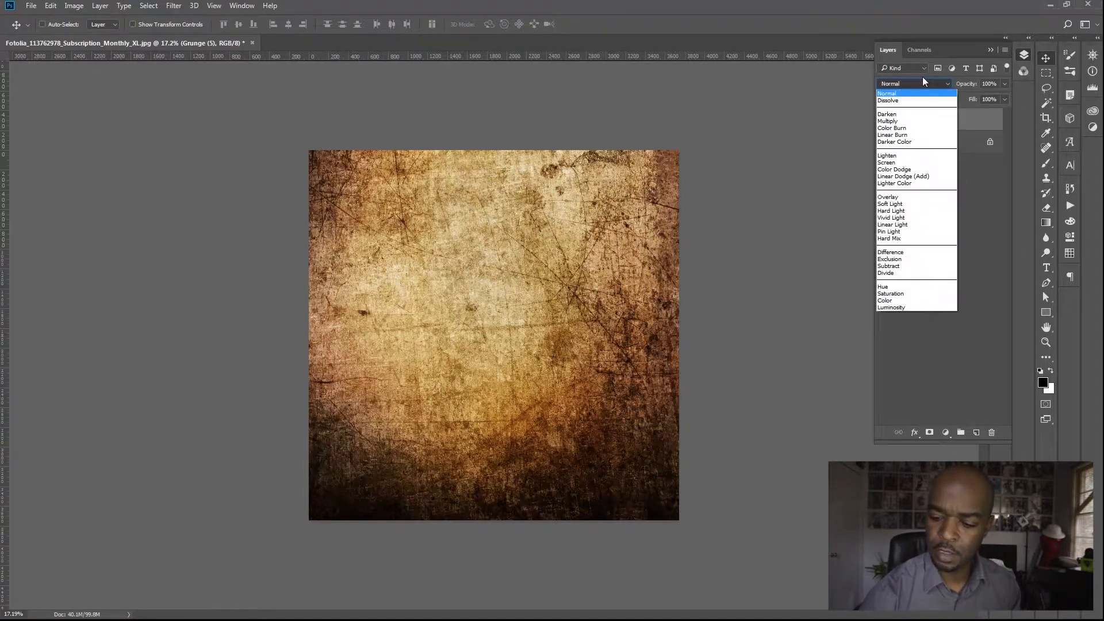
left_click(909, 121)
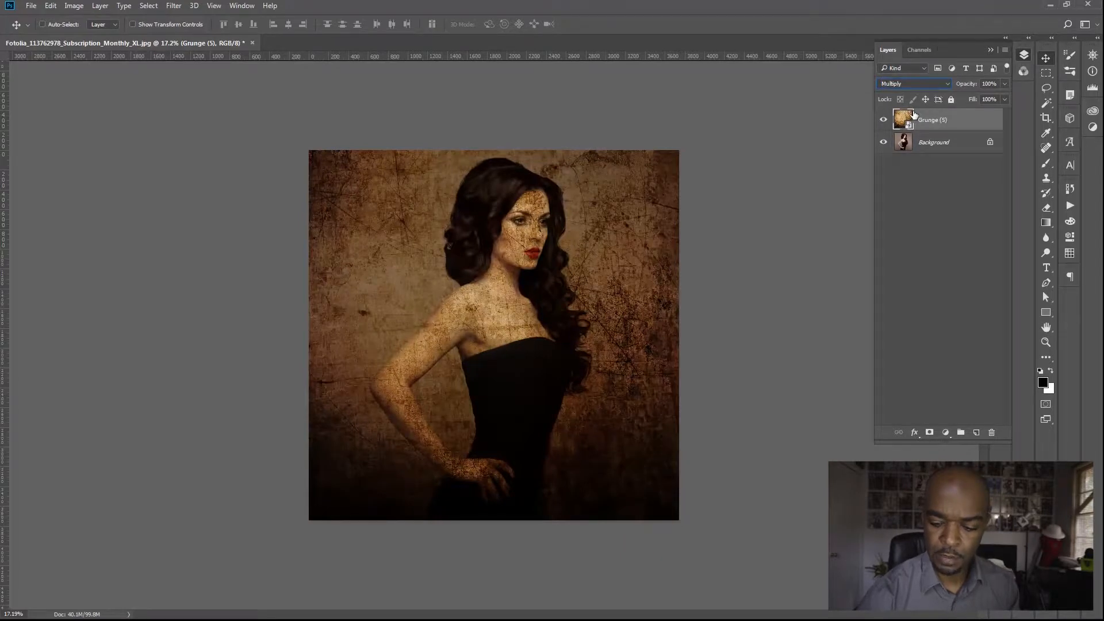
Set the workspace colour around the canvas to black.
right_click(723, 192)
left_click(752, 212)
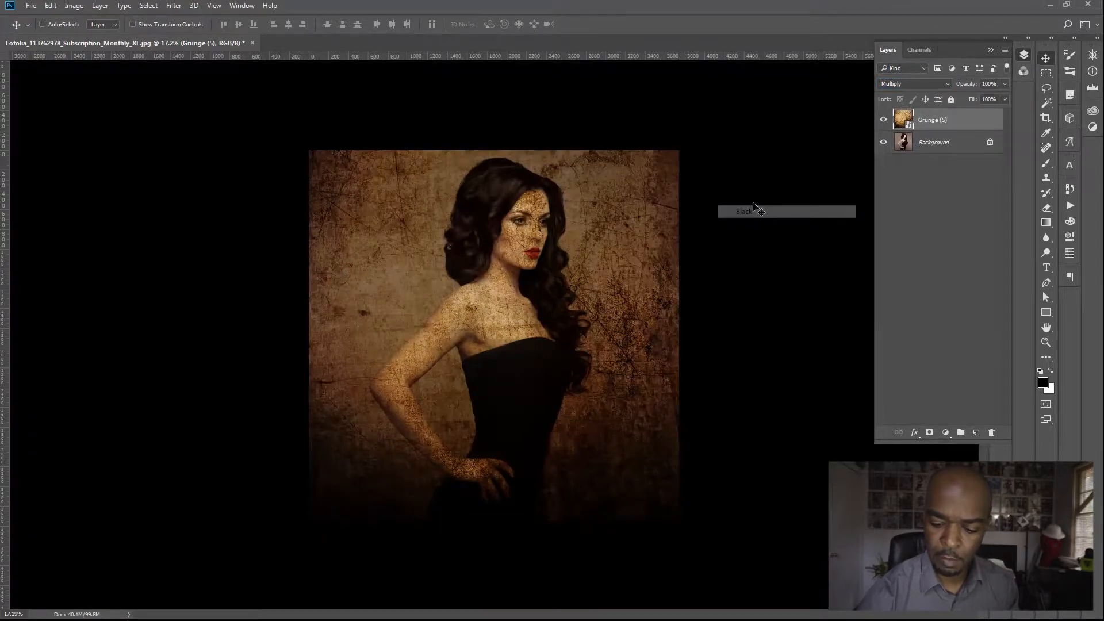
mouse_move(631, 355)
left_mouse_down()
mouse_move(662, 354)
mouse_move(642, 352)
left_mouse_up()
Try the Soft Light blend mode on the grunge layer and return it to Normal.
left_click(907, 83)
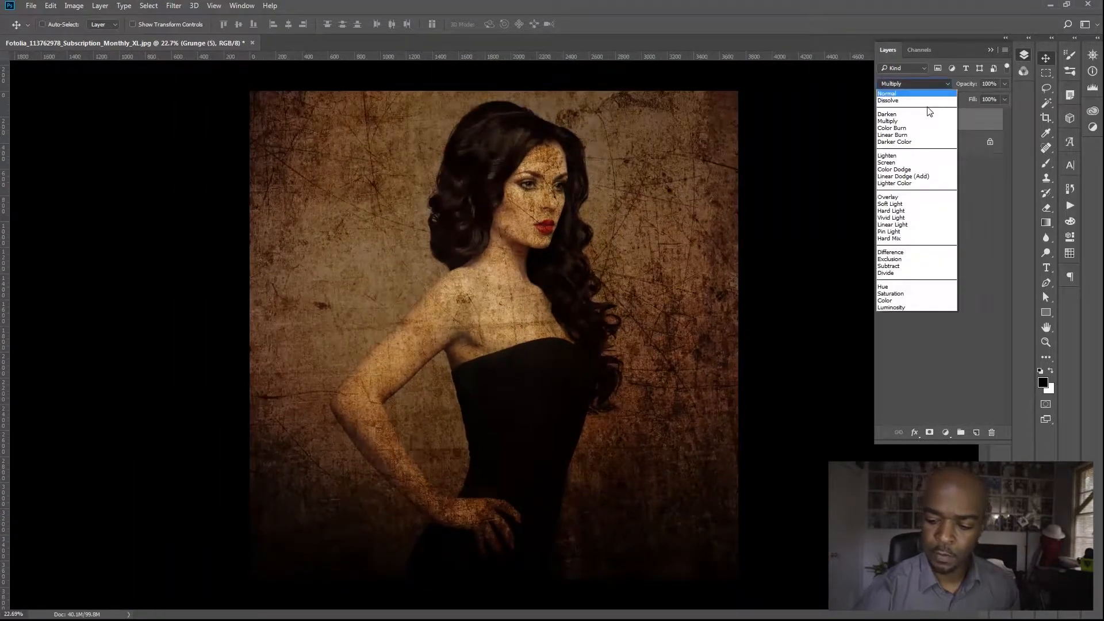
left_click(898, 203)
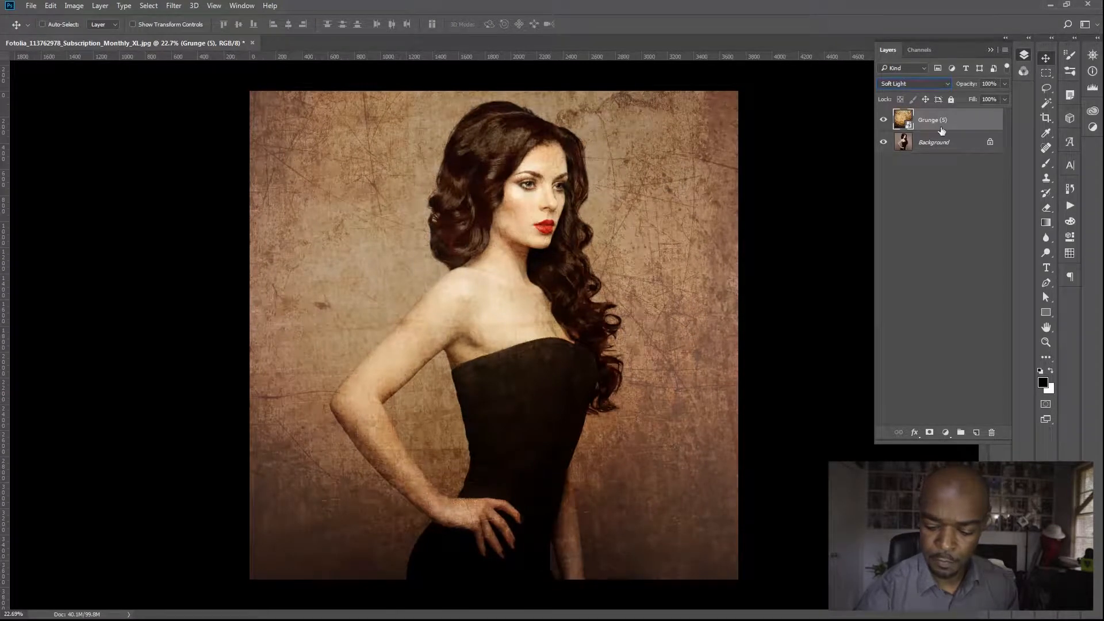
left_click(918, 83)
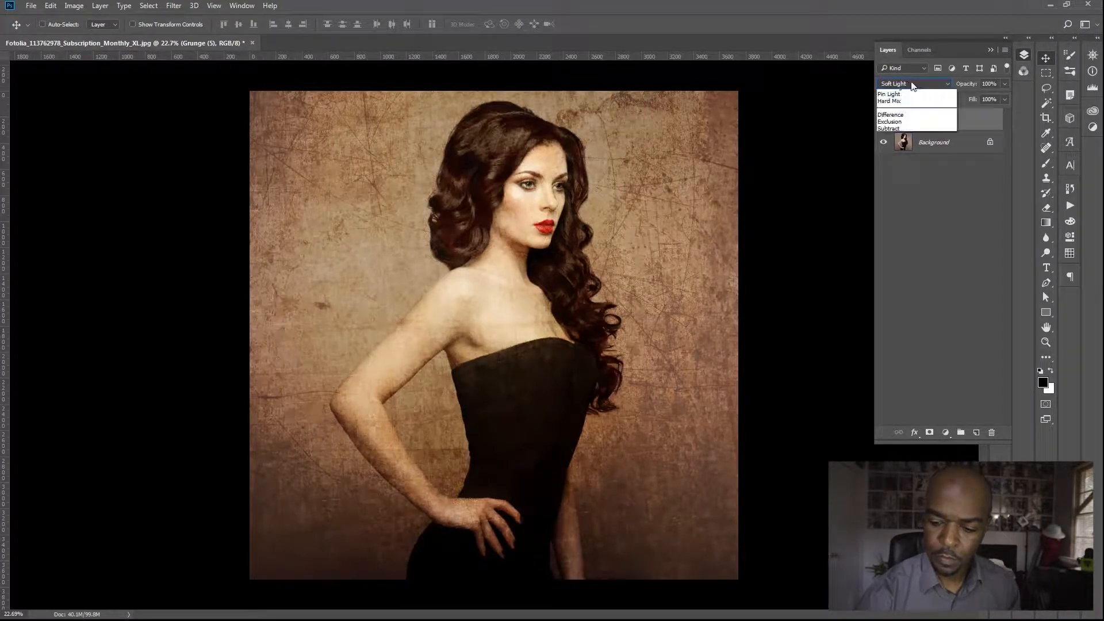
left_click(916, 88)
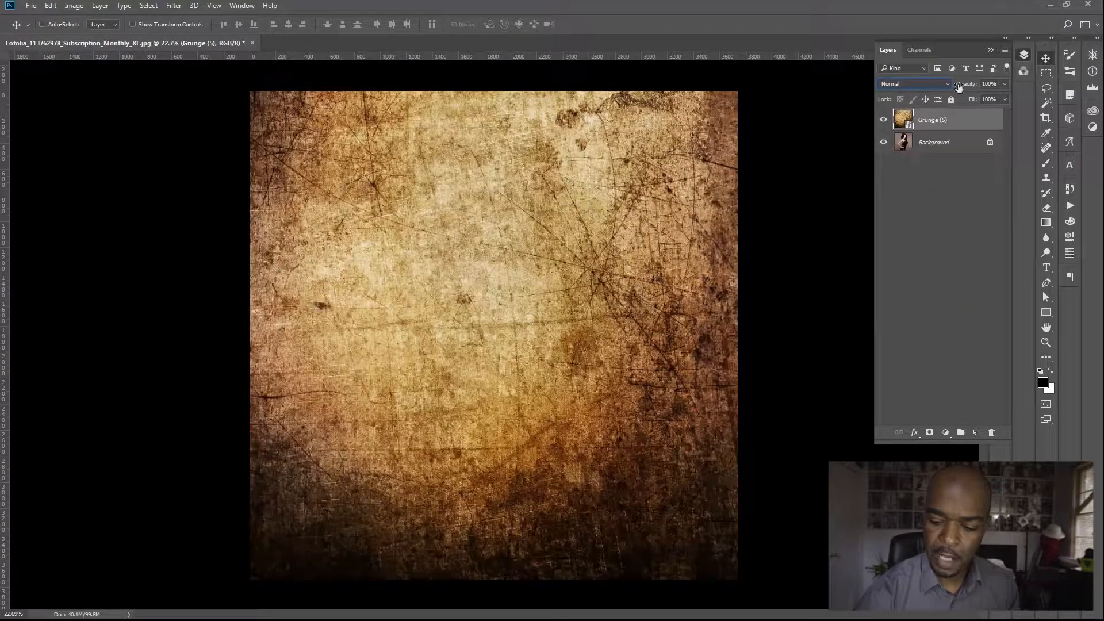
Hide the grunge layer and make the Background layer active, with the Magic Wand ready at a tolerance of 8.
left_click(883, 120)
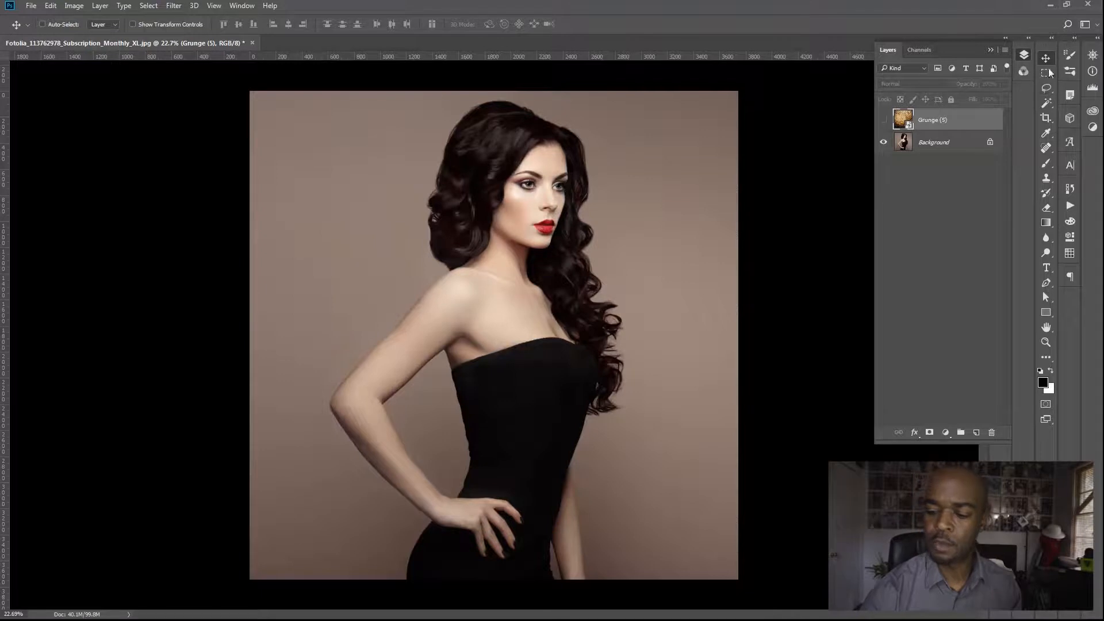
left_click(1047, 103)
left_click(260, 24)
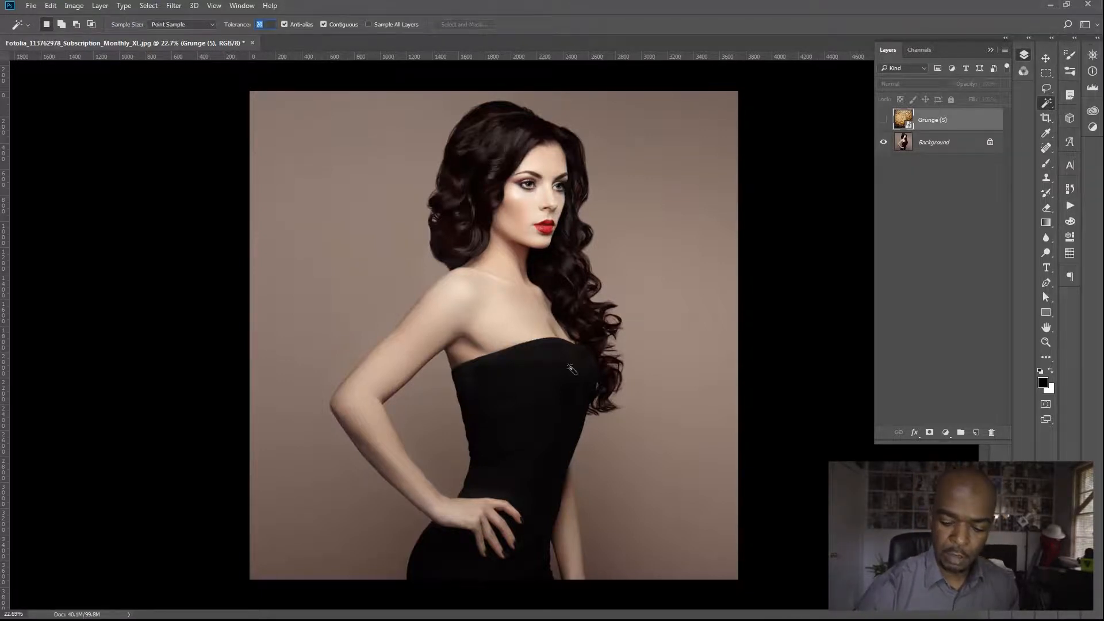
left_click_drag(417, 435, 488, 418)
left_click_drag(701, 315, 632, 350)
double_click(265, 25)
type("8")
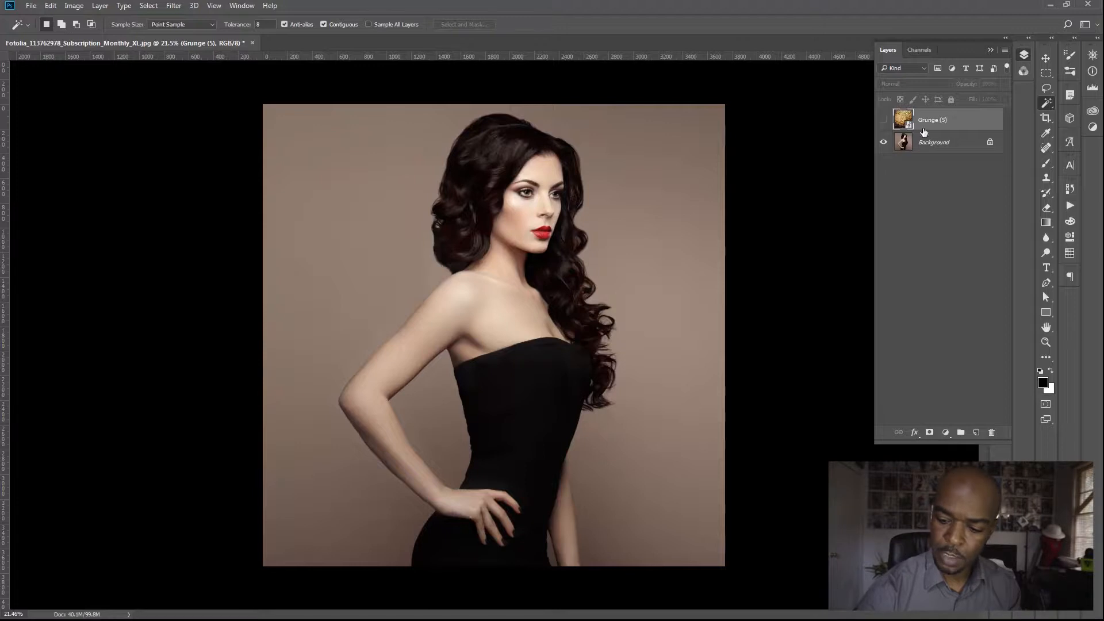
left_click(933, 142)
Try selecting the backdrop between the bent arm and waist at the current tolerance and again at a tolerance of 15.
left_click(449, 386)
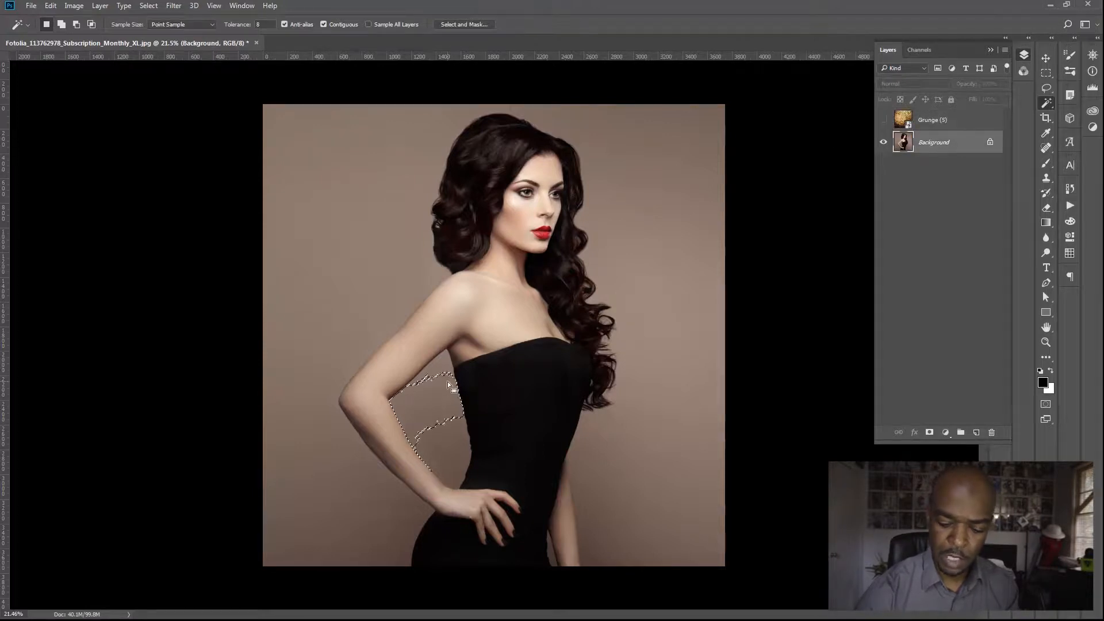
key("ctrl+d")
double_click(268, 21)
type("15")
left_click(451, 419)
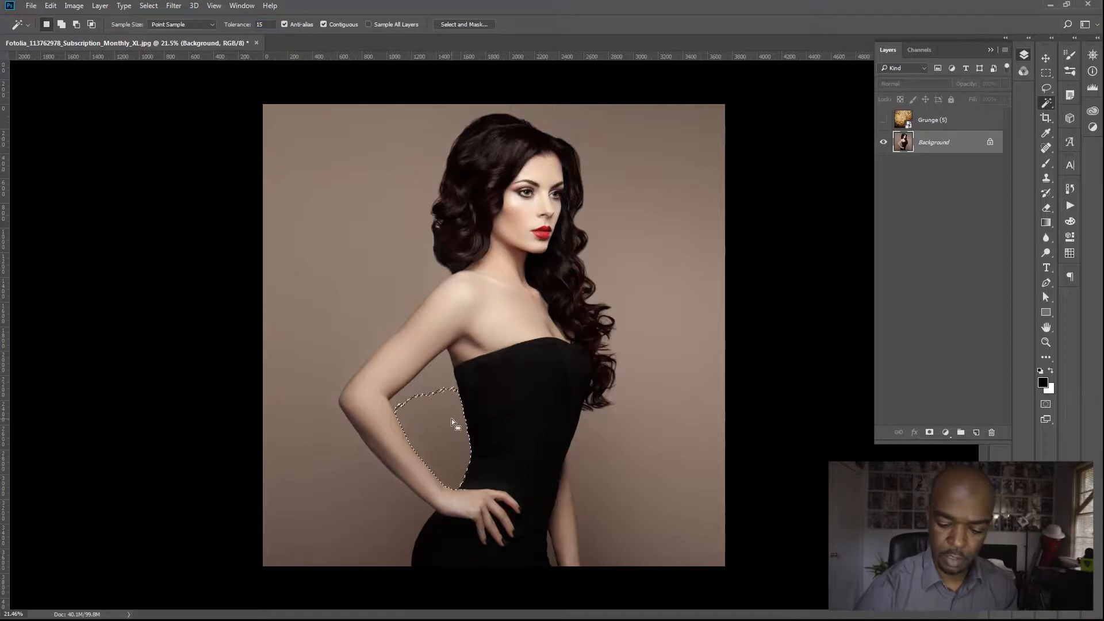
Set the Magic Wand tolerance to 16 and select the entire backdrop gap between the woman's bent arm and waist.
left_click_drag(263, 25, 254, 25)
type("1")
left_click(432, 407)
left_click(447, 360, "shift")
left_click(448, 459, "shift")
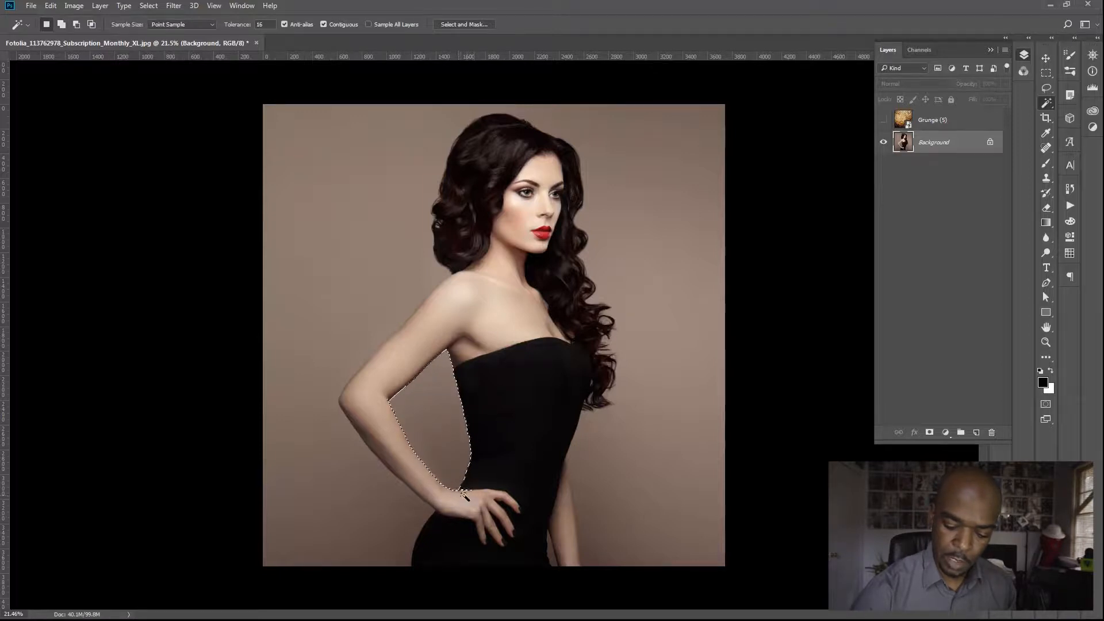
Add the backdrop on the bent-arm side of the woman, from her hip up past her hair, to the selection.
left_click(419, 523, "shift")
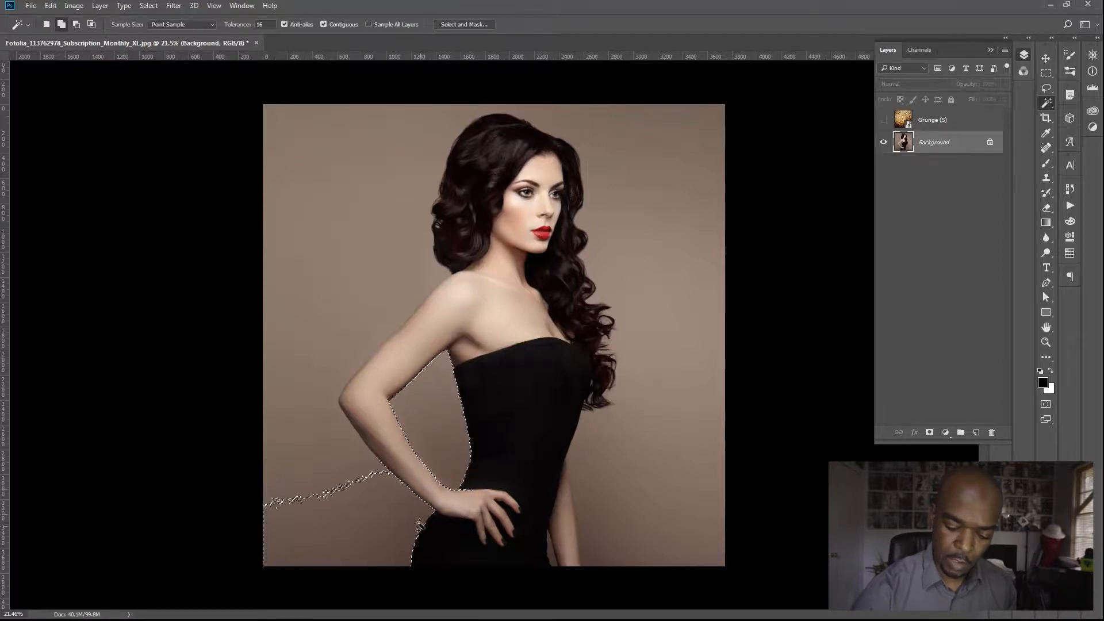
left_click(369, 456, "shift")
left_click(411, 275, "shift")
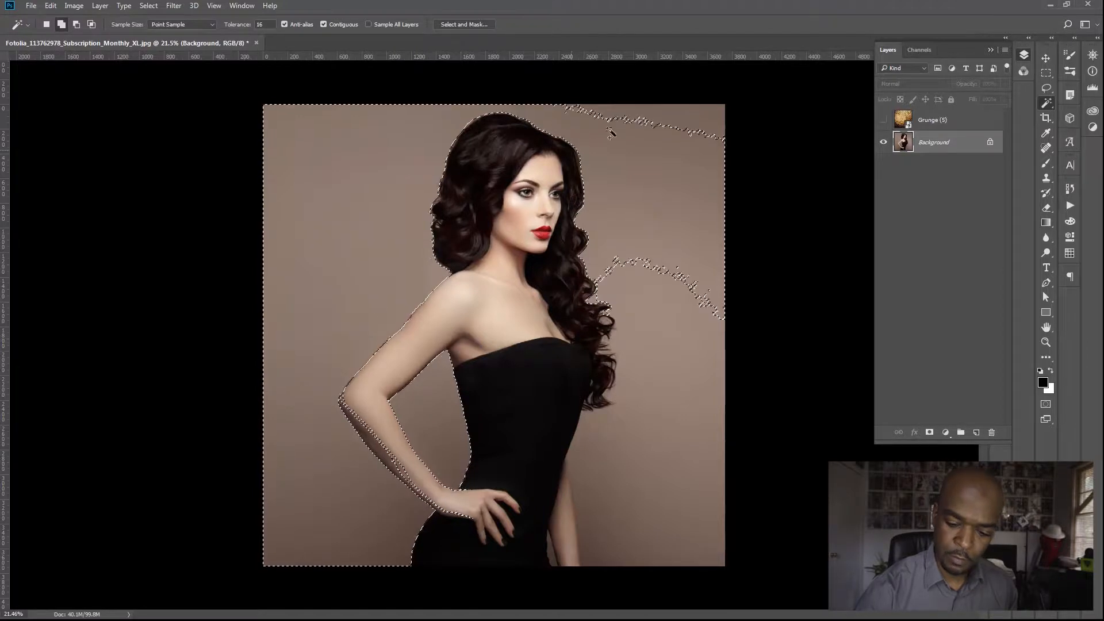
Add the remaining backdrop behind her curls and straight arm, including the small gap beside the dress, to the selection.
left_click(661, 138, "shift")
left_click(641, 322, "shift")
left_click(630, 437, "shift")
left_click(619, 478, "shift")
left_click(600, 523, "shift")
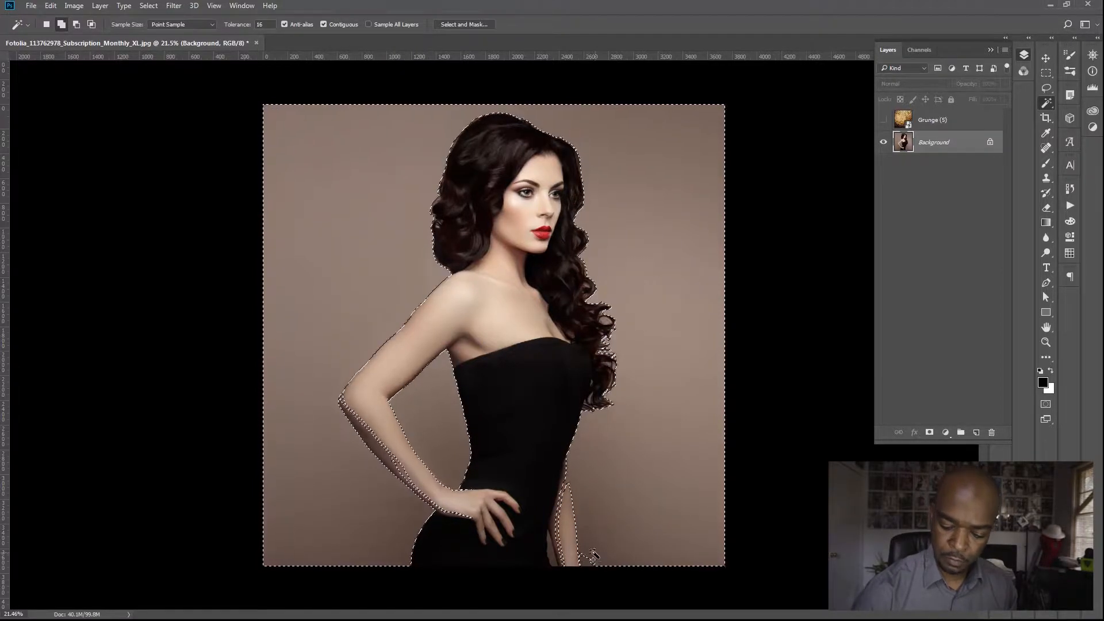
left_click(554, 557, "shift")
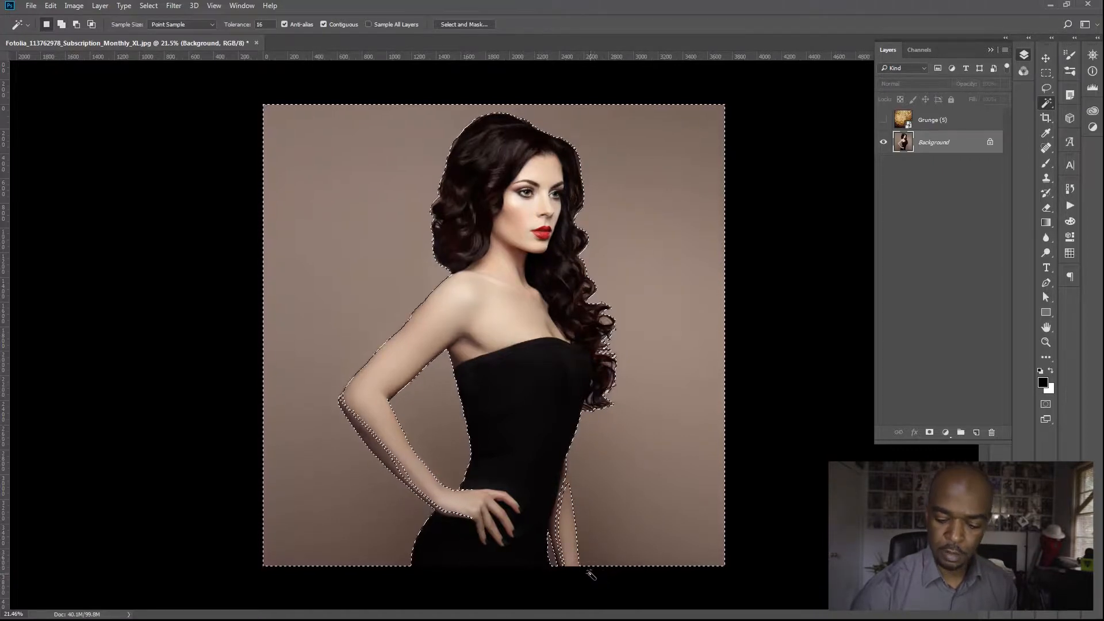
Clean up the selection edge along the shoulder and outer upper arm with the Lasso tool.
left_click(1047, 88)
mouse_move(526, 315)
left_mouse_down()
mouse_move(632, 302)
mouse_move(680, 210)
mouse_move(834, 106)
left_mouse_up()
left_click_drag(517, 164, 532, 396)
mouse_move(540, 340)
left_mouse_down()
mouse_move(558, 298)
mouse_move(542, 316)
left_mouse_up()
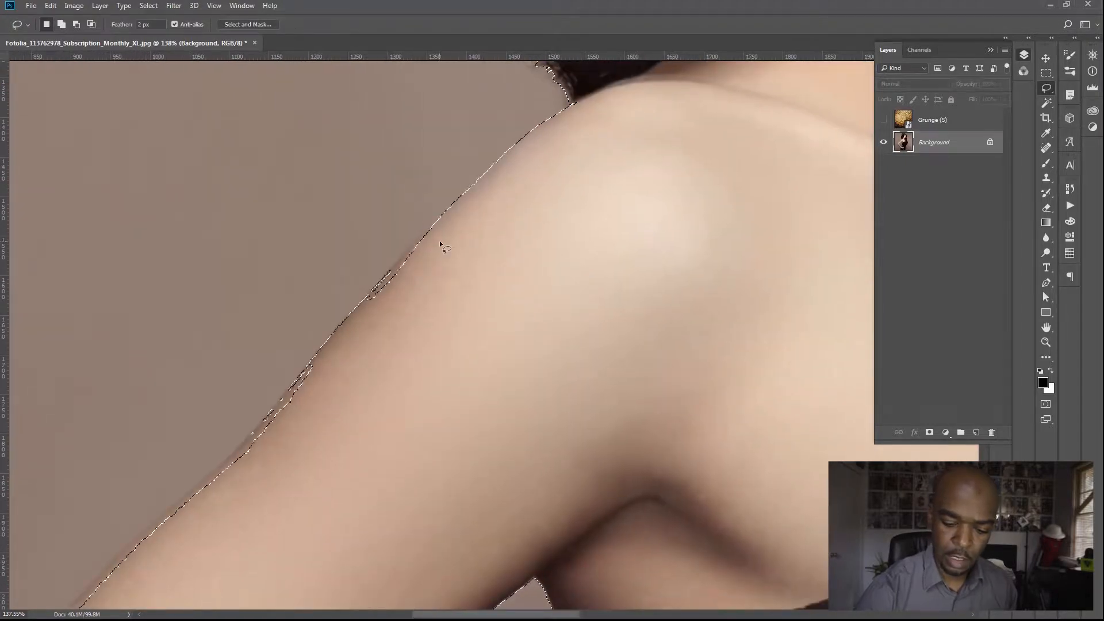
left_click_drag(431, 263, 474, 246)
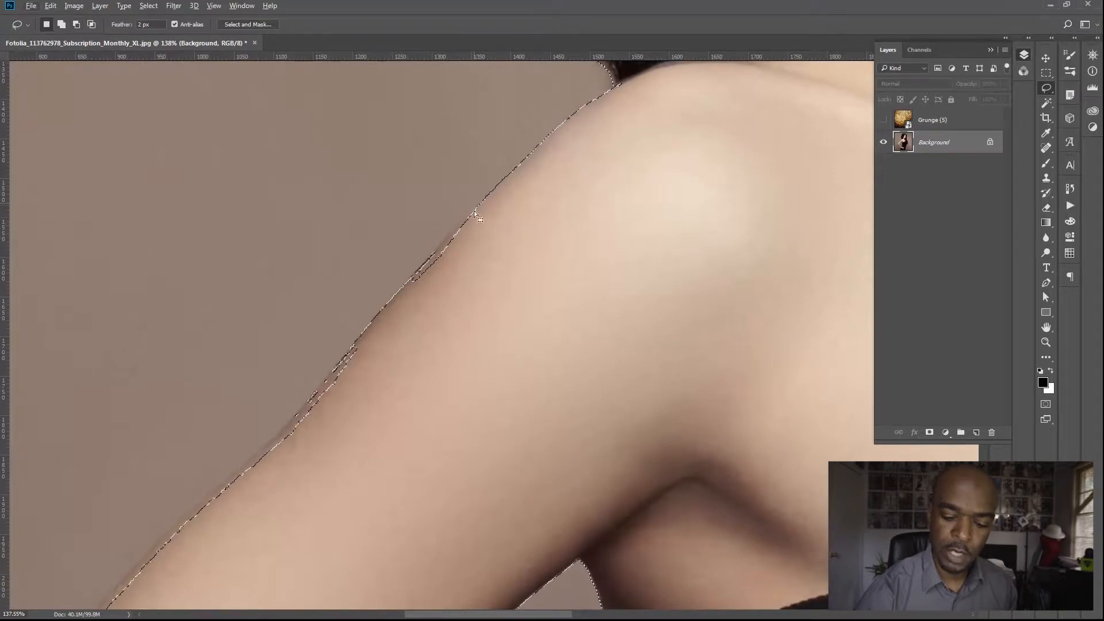
mouse_move(486, 198)
left_mouse_down()
mouse_move(420, 273)
mouse_move(562, 168)
left_mouse_up()
Subtract the wrongly selected strip of skin along the outer upper arm down to the elbow.
mouse_move(356, 347)
left_mouse_down()
mouse_move(296, 422)
mouse_move(259, 498)
mouse_move(366, 394)
mouse_move(477, 237)
mouse_move(366, 282)
mouse_move(495, 265)
left_mouse_up()
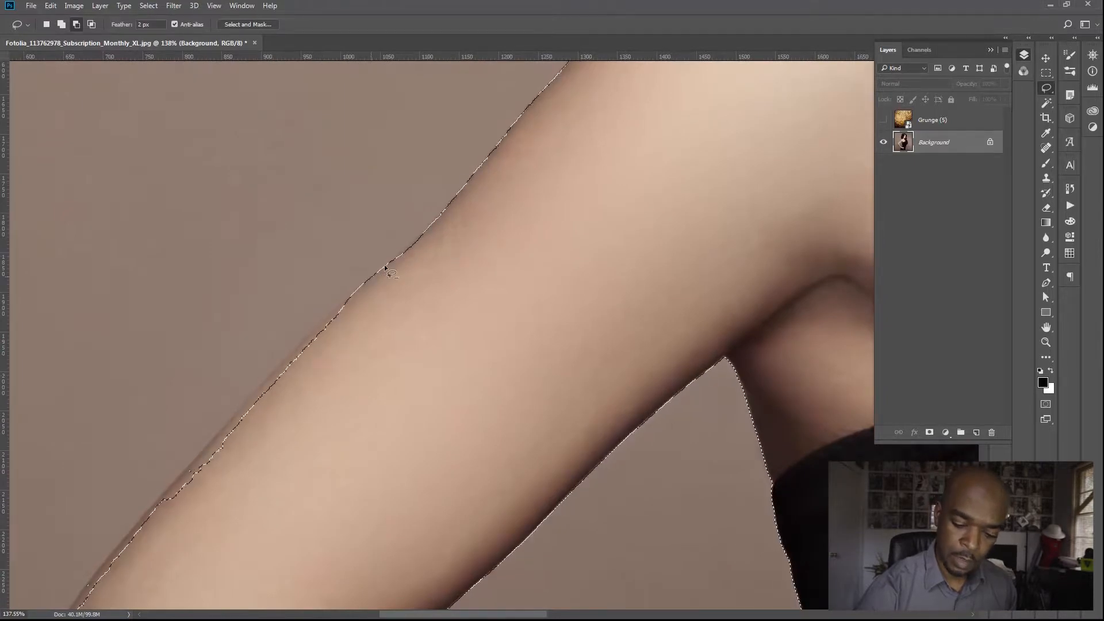
mouse_move(347, 299)
left_mouse_down()
mouse_move(251, 407)
mouse_move(313, 386)
mouse_move(291, 356)
mouse_move(168, 494)
mouse_move(161, 530)
mouse_move(289, 413)
mouse_move(225, 487)
mouse_move(338, 328)
mouse_move(322, 328)
mouse_move(307, 305)
mouse_move(324, 288)
mouse_move(238, 381)
mouse_move(348, 299)
mouse_move(397, 240)
left_mouse_up()
mouse_move(298, 320)
left_mouse_down()
mouse_move(172, 488)
mouse_move(216, 414)
mouse_move(172, 509)
left_mouse_up()
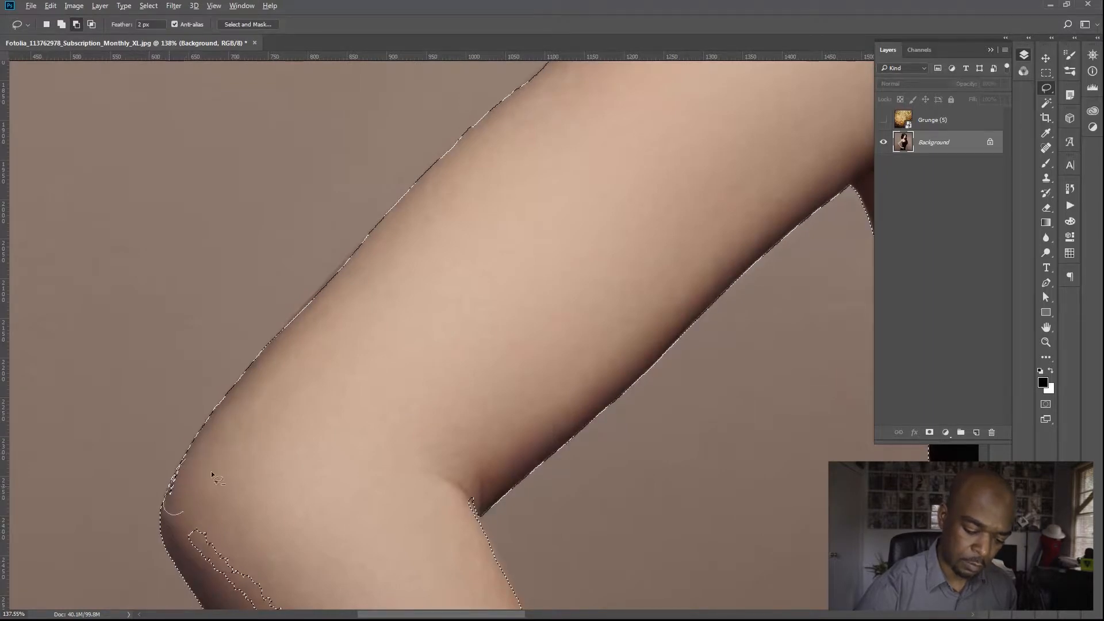
Subtract stray selected skin on the upper forearm and tidy the selection edge around the inner elbow.
left_click_drag(249, 479, 224, 196)
mouse_move(298, 352)
left_mouse_down()
mouse_move(175, 221)
mouse_move(167, 253)
mouse_move(420, 486)
left_mouse_up()
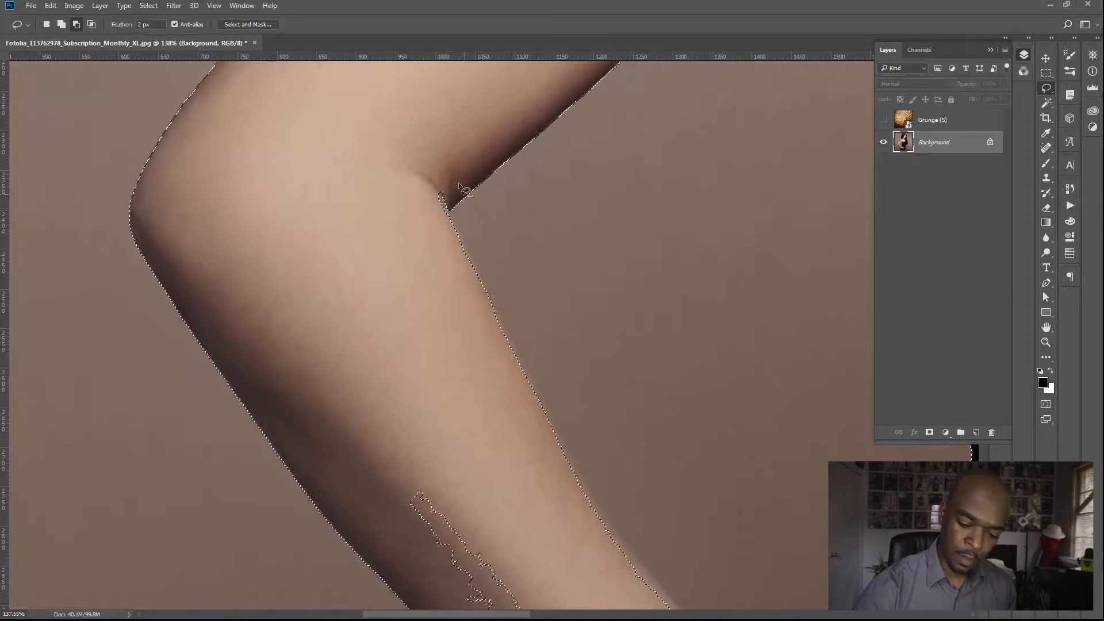
left_click_drag(459, 182, 452, 210)
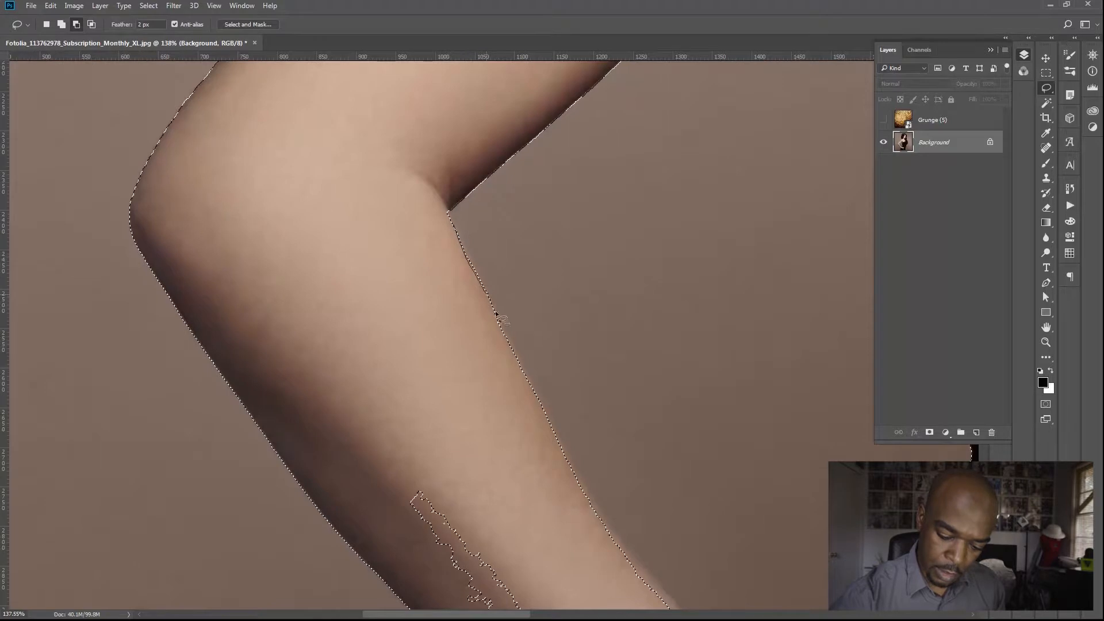
mouse_move(447, 208)
left_mouse_down()
mouse_move(464, 242)
mouse_move(470, 318)
mouse_move(456, 258)
left_mouse_up()
left_click_drag(505, 331, 536, 395)
left_click_drag(585, 496, 587, 500)
Refine the selection along the inner forearm toward the wrist and subtract stray selected patches on the forearm.
mouse_move(474, 477)
left_mouse_down()
mouse_move(328, 164)
mouse_move(351, 339)
mouse_move(431, 130)
left_mouse_up()
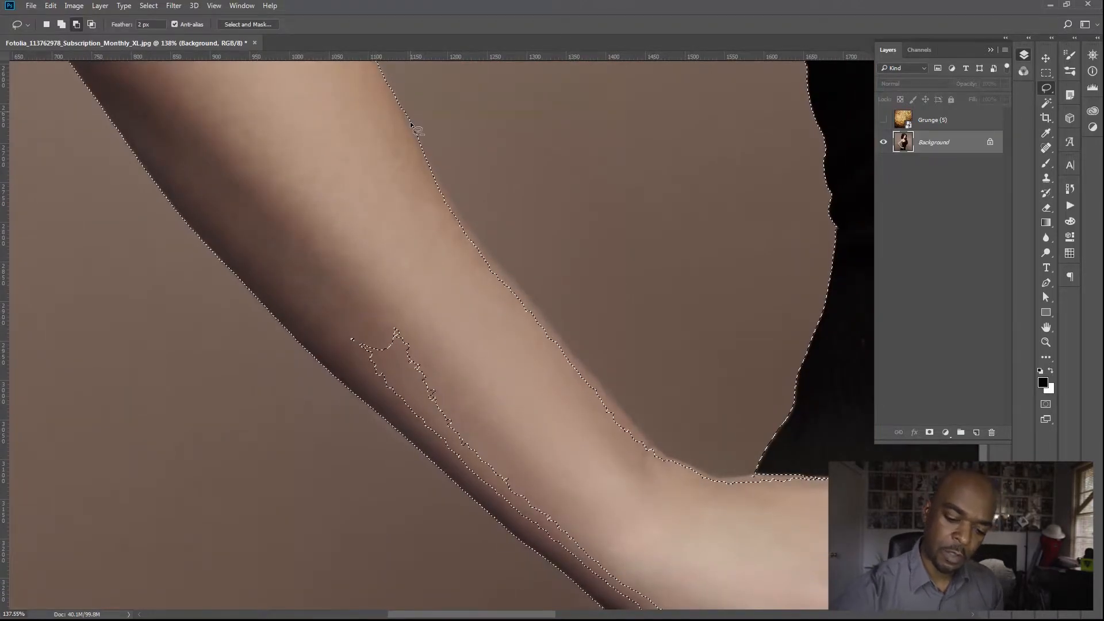
left_click_drag(504, 326, 426, 173)
mouse_move(354, 323)
left_mouse_down()
mouse_move(393, 396)
mouse_move(465, 430)
mouse_move(358, 320)
left_mouse_up()
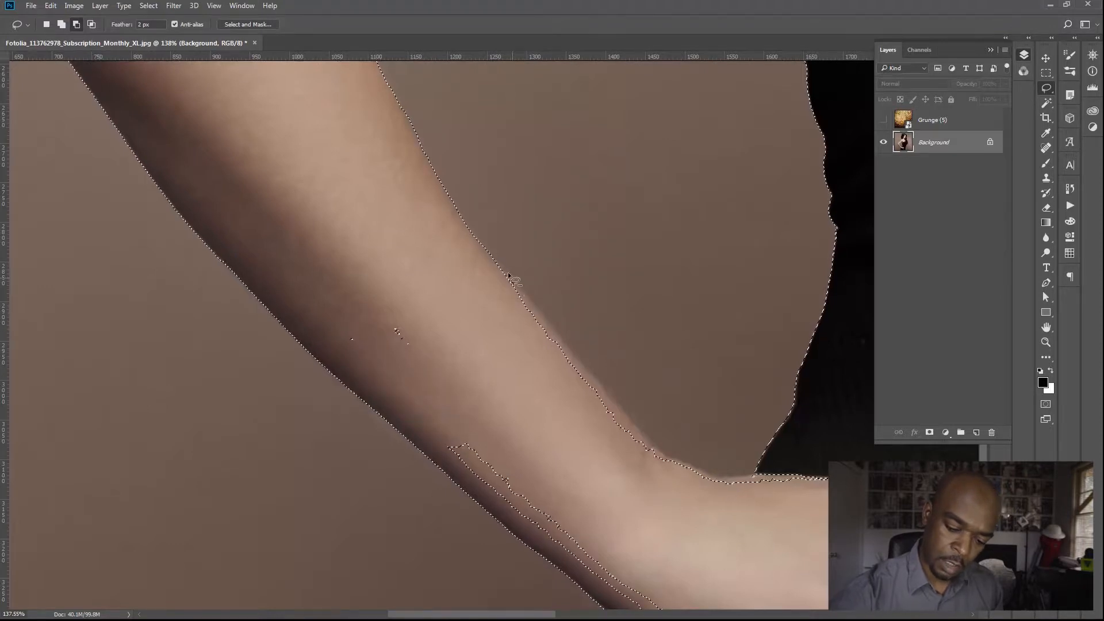
left_click_drag(638, 430, 652, 460)
mouse_move(371, 290)
left_mouse_down()
mouse_move(337, 329)
mouse_move(373, 292)
left_mouse_up()
Refine the selection edge at the inner wrist and subtract the stray selected patch along the hand.
mouse_move(580, 382)
left_mouse_down()
mouse_move(539, 423)
mouse_move(343, 161)
mouse_move(361, 188)
mouse_move(298, 174)
mouse_move(256, 131)
mouse_move(225, 146)
mouse_move(324, 229)
mouse_move(274, 117)
left_mouse_up()
mouse_move(460, 144)
left_mouse_down()
mouse_move(512, 148)
mouse_move(579, 180)
mouse_move(415, 123)
left_mouse_up()
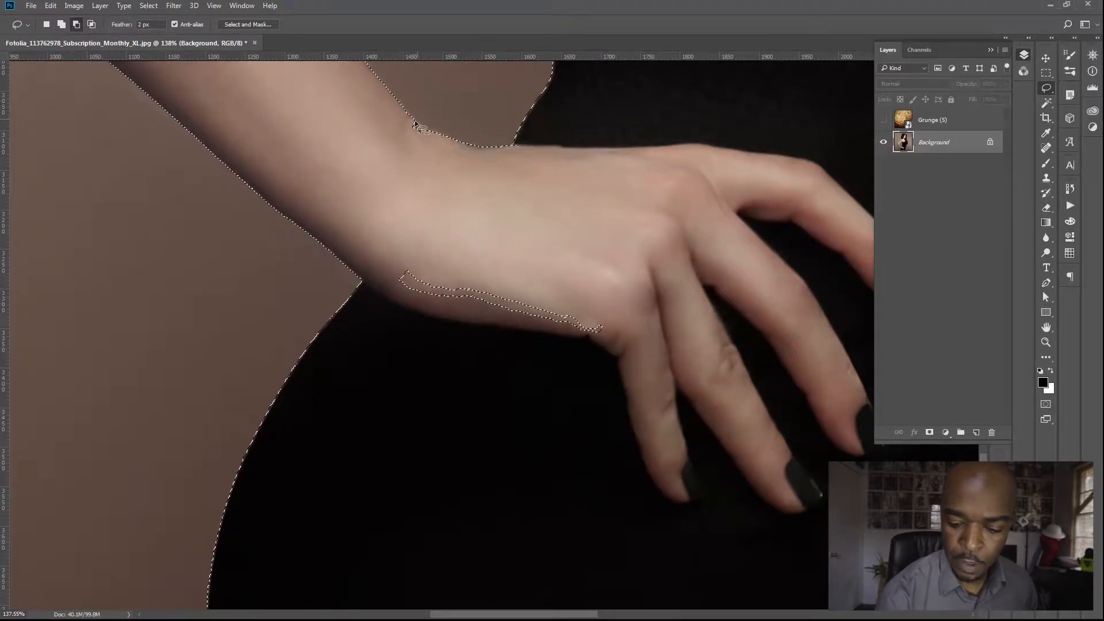
left_click_drag(427, 131, 426, 138)
left_click_drag(419, 257, 641, 344)
Subtract the wrongly selected strip of skin along the outer edge of the hanging forearm near the photo's lower border.
left_click_drag(572, 485, 506, 197)
mouse_move(614, 236)
left_mouse_down()
mouse_move(564, 337)
mouse_move(501, 347)
mouse_move(476, 254)
mouse_move(565, 373)
mouse_move(517, 127)
left_mouse_up()
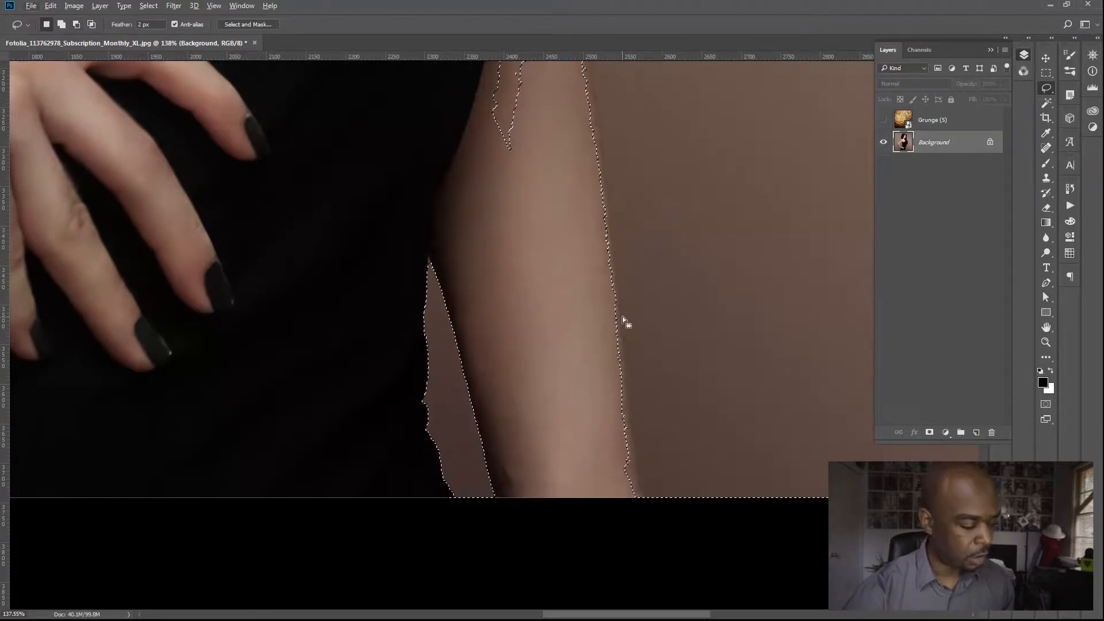
key("alt")
mouse_move(615, 394)
left_mouse_down()
mouse_move(628, 381)
mouse_move(641, 468)
mouse_move(598, 433)
left_mouse_up()
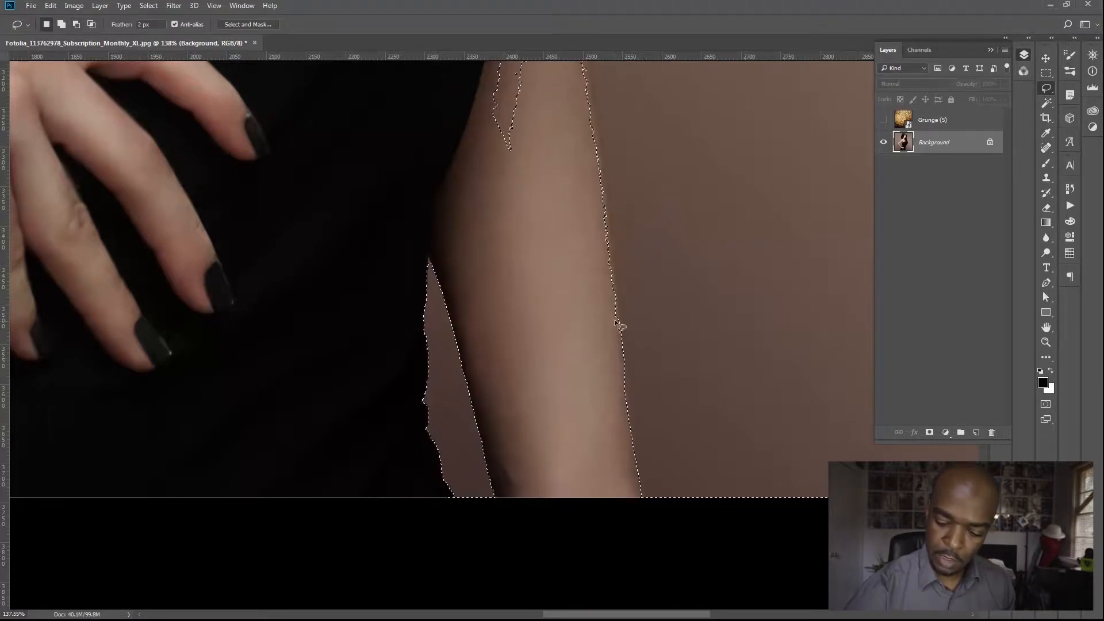
Refine the selection edge along the outer side of the hanging forearm, following the skin up toward the elbow.
scroll(616, 323, "up", 3)
mouse_move(598, 243)
left_mouse_down()
mouse_move(579, 294)
mouse_move(620, 389)
left_mouse_up()
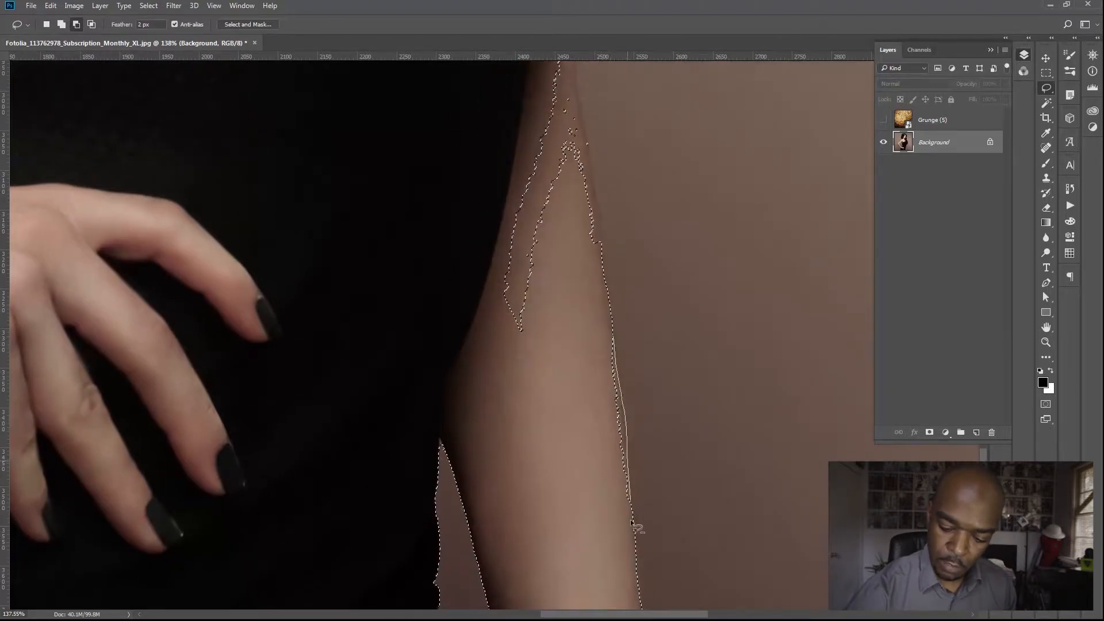
left_click_drag(637, 528, 598, 303)
key("shift")
left_click_drag(648, 390, 616, 395)
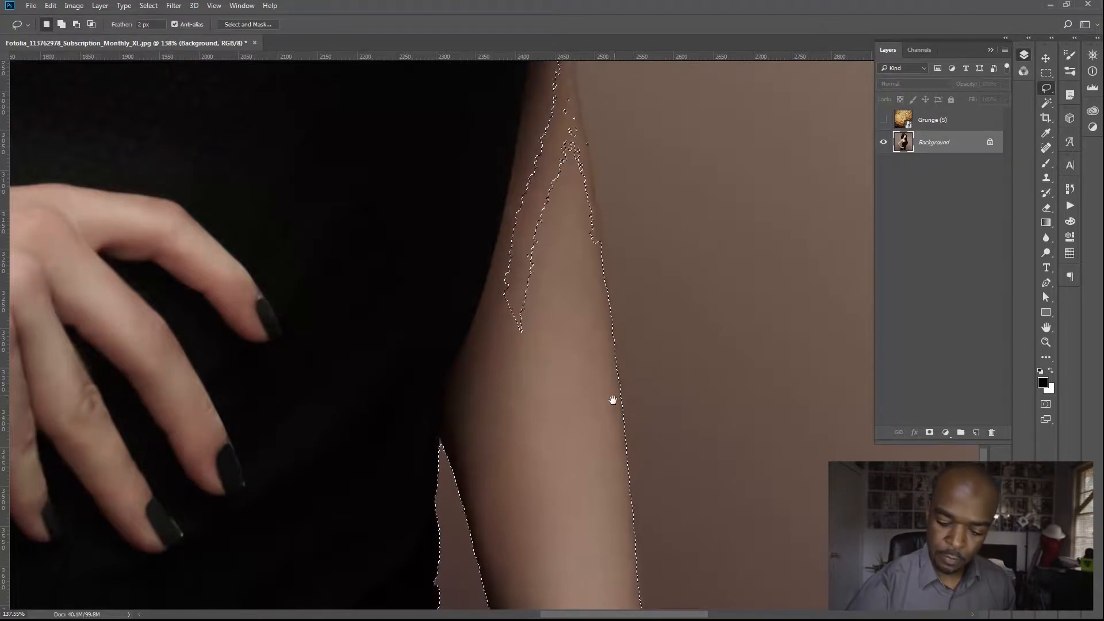
Subtract the stray selected patches inside the upper part of the hanging arm and smooth its outer selection edge beside the dress.
scroll(616, 402, "up", 3)
key("alt")
mouse_move(582, 94)
left_mouse_down()
mouse_move(588, 166)
mouse_move(552, 93)
mouse_move(572, 76)
left_mouse_up()
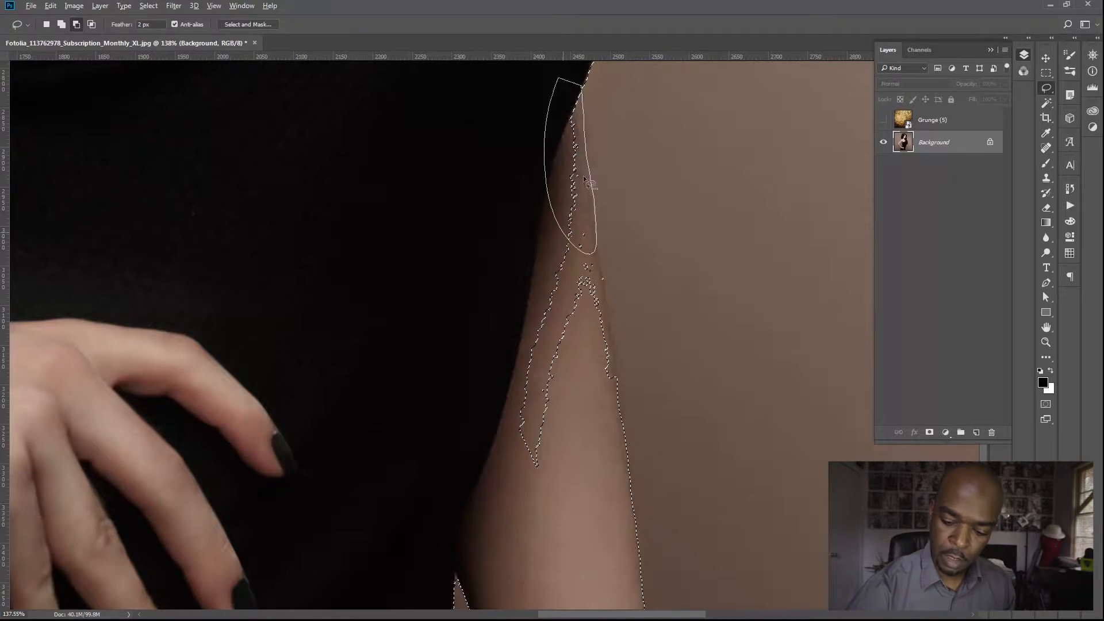
left_click_drag(592, 444, 526, 195)
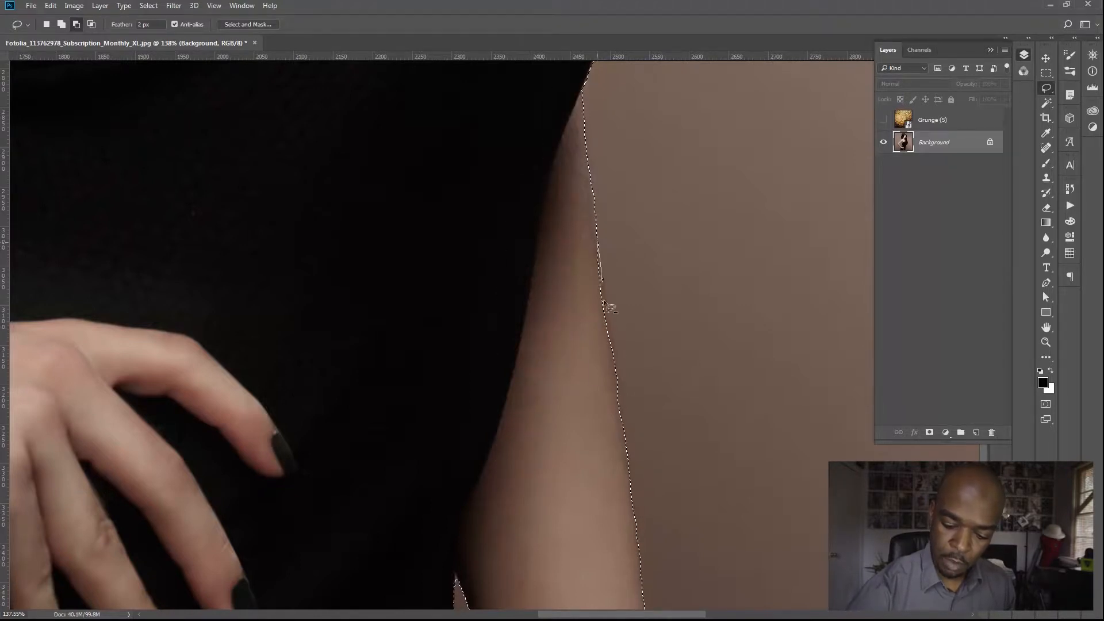
mouse_move(615, 372)
left_mouse_down()
mouse_move(608, 426)
mouse_move(621, 399)
left_mouse_up()
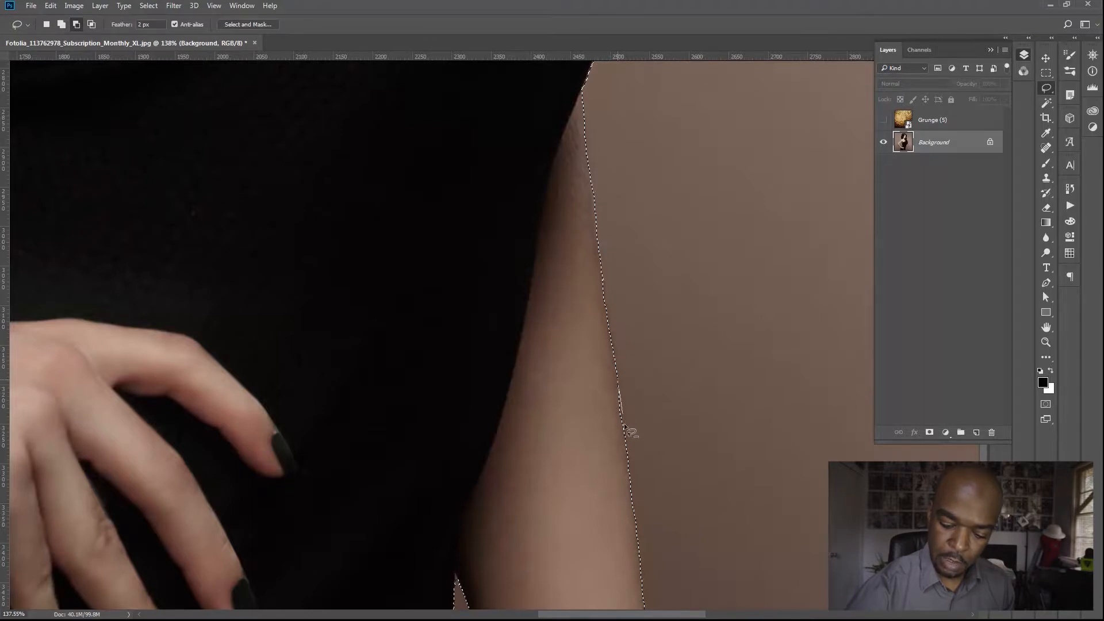
Examine the selection edge around the dress, curls and head, and check the outline around the whole figure.
left_click_drag(610, 115, 595, 380)
left_click_drag(647, 80, 609, 305)
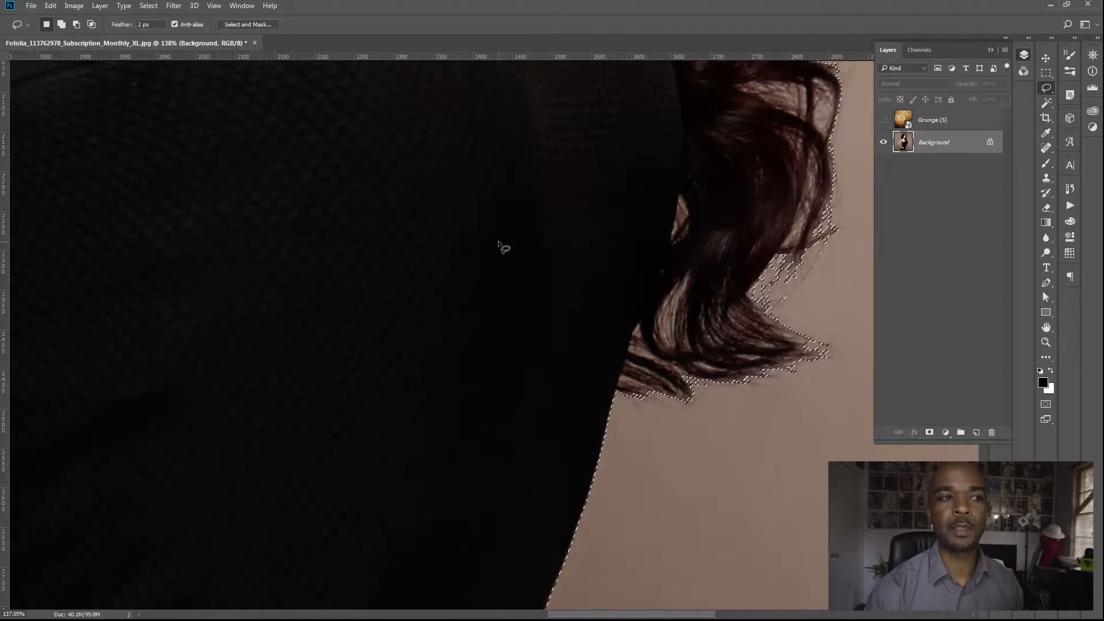
left_click_drag(501, 244, 491, 385)
scroll(510, 343, "down", 5)
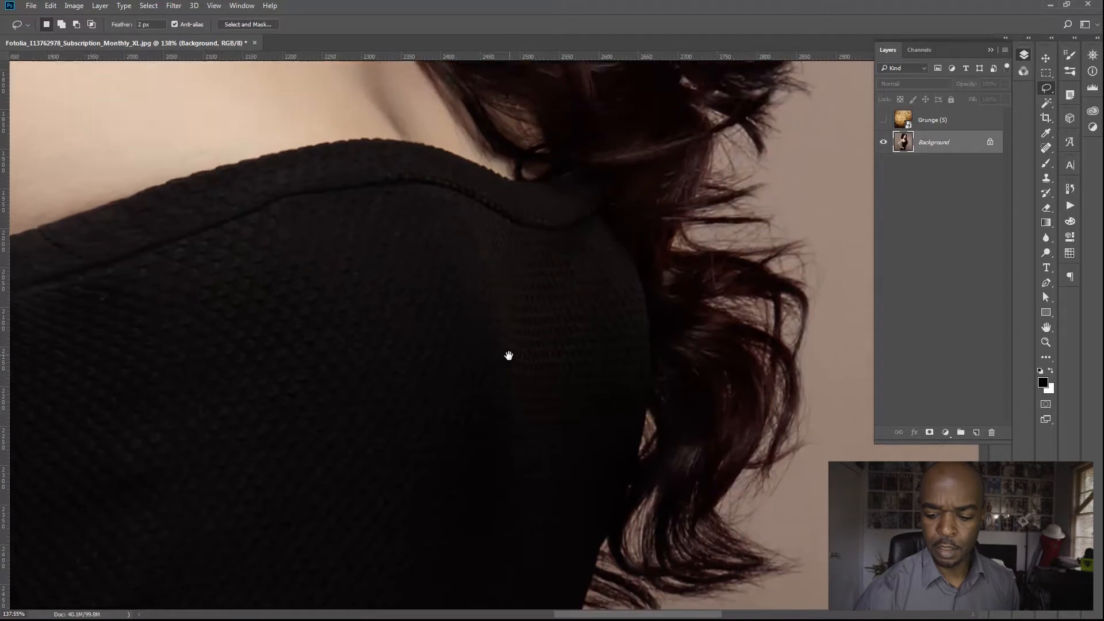
left_click_drag(524, 316, 514, 436)
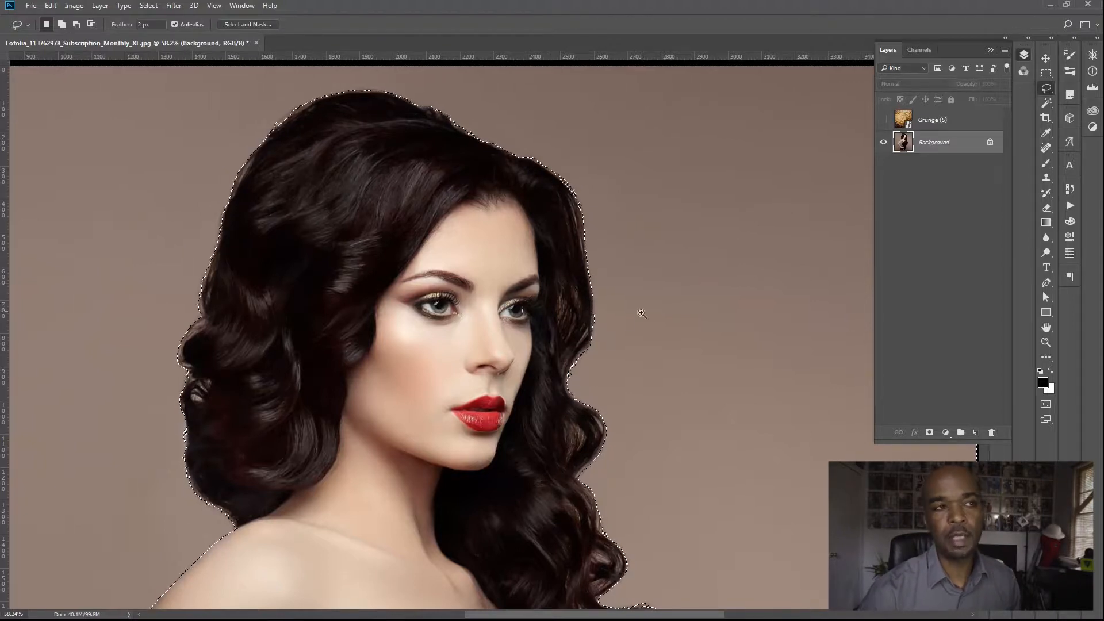
left_click_drag(539, 366, 489, 369)
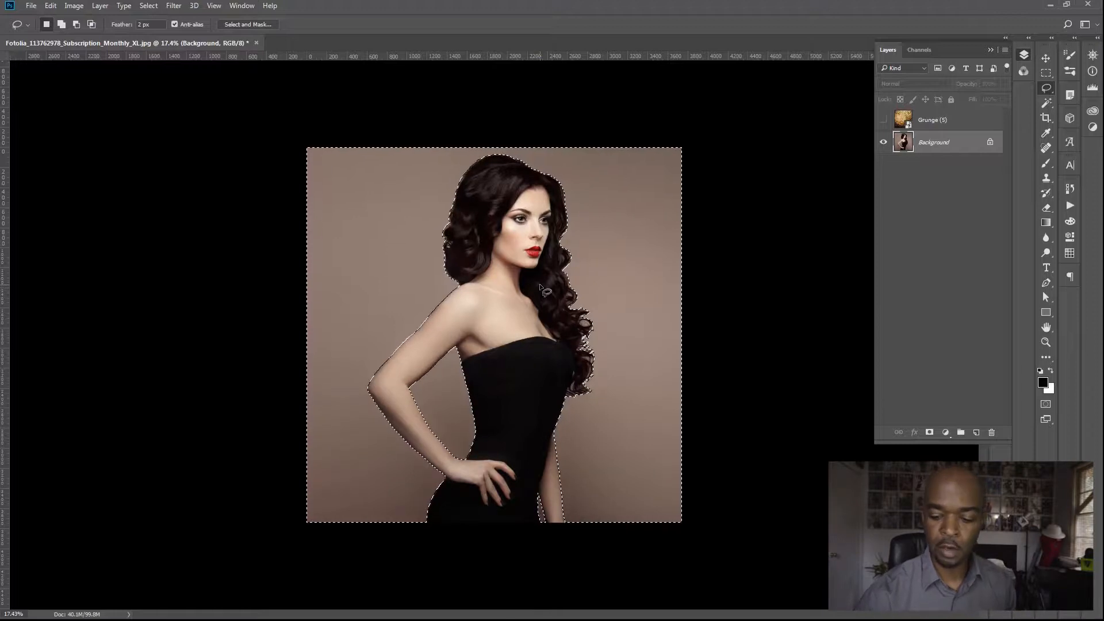
left_click_drag(570, 384, 644, 364)
key("ctrl+d")
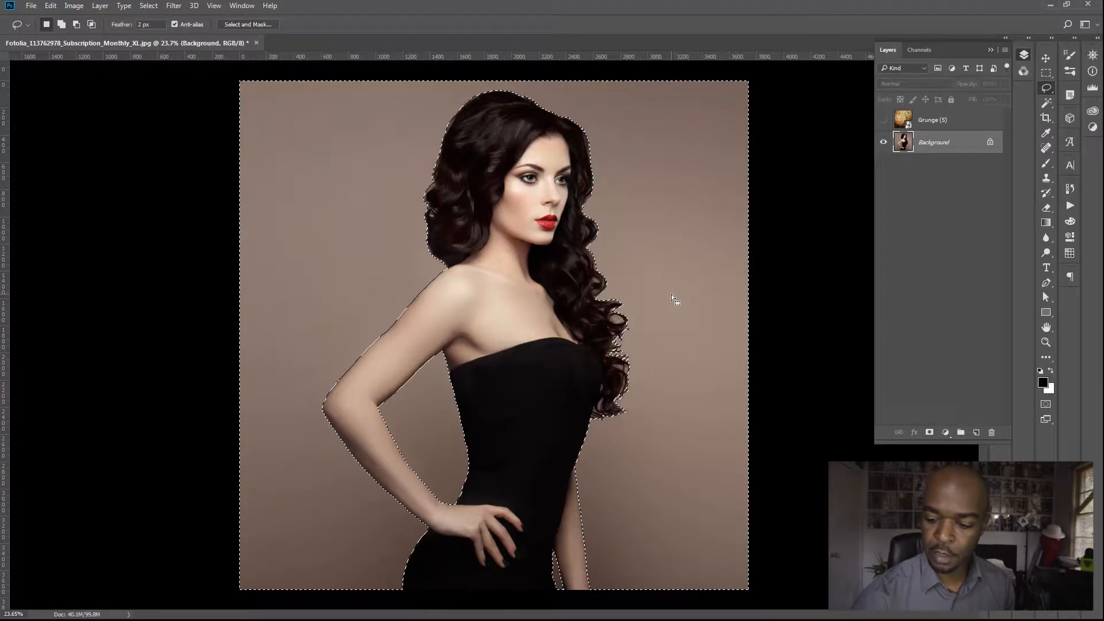
Show the Grunge (5) layer and add a layer mask to it from the active background selection.
left_click(883, 119)
left_click(937, 125)
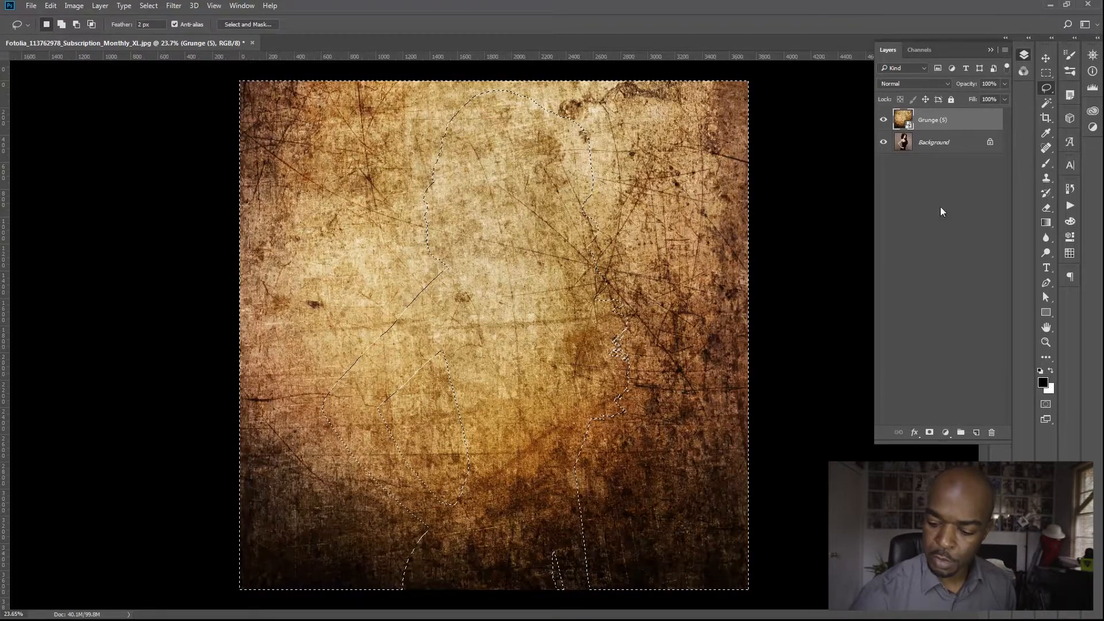
left_click(930, 433)
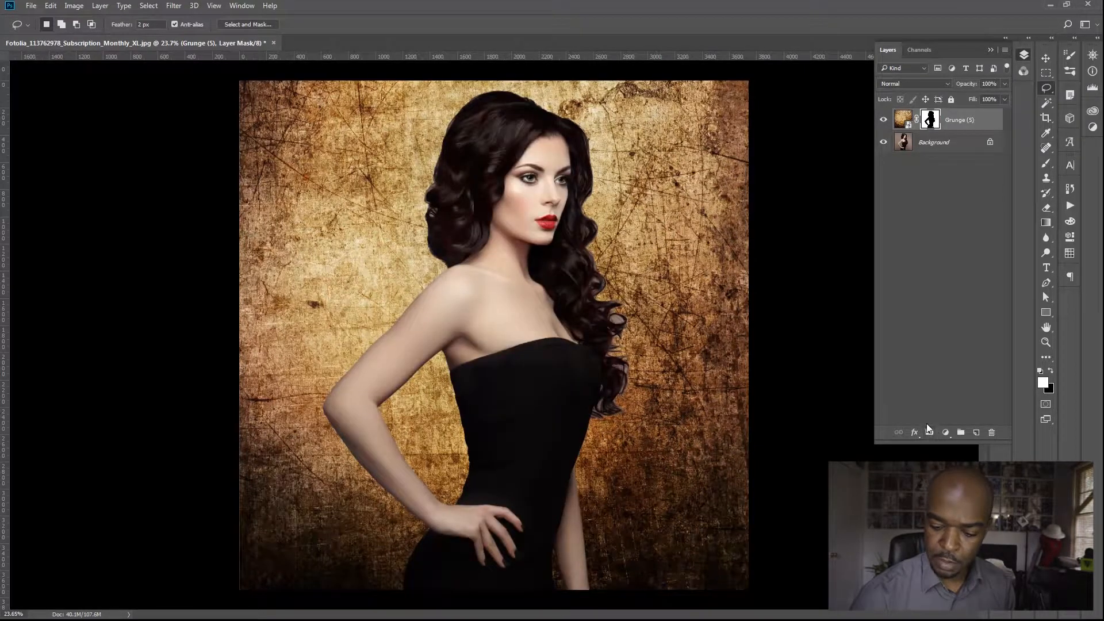
Inspect the masked texture's edges around the woman's shoulder, arms and hair up close, and view the full composite.
key("v")
left_click_drag(630, 332, 746, 331)
left_click_drag(503, 366, 458, 79)
left_click_drag(539, 415, 534, 385)
left_click_drag(524, 472, 602, 204)
left_click_drag(263, 173, 805, 575)
left_click_drag(92, 86, 528, 387)
left_click_drag(498, 472, 536, 493)
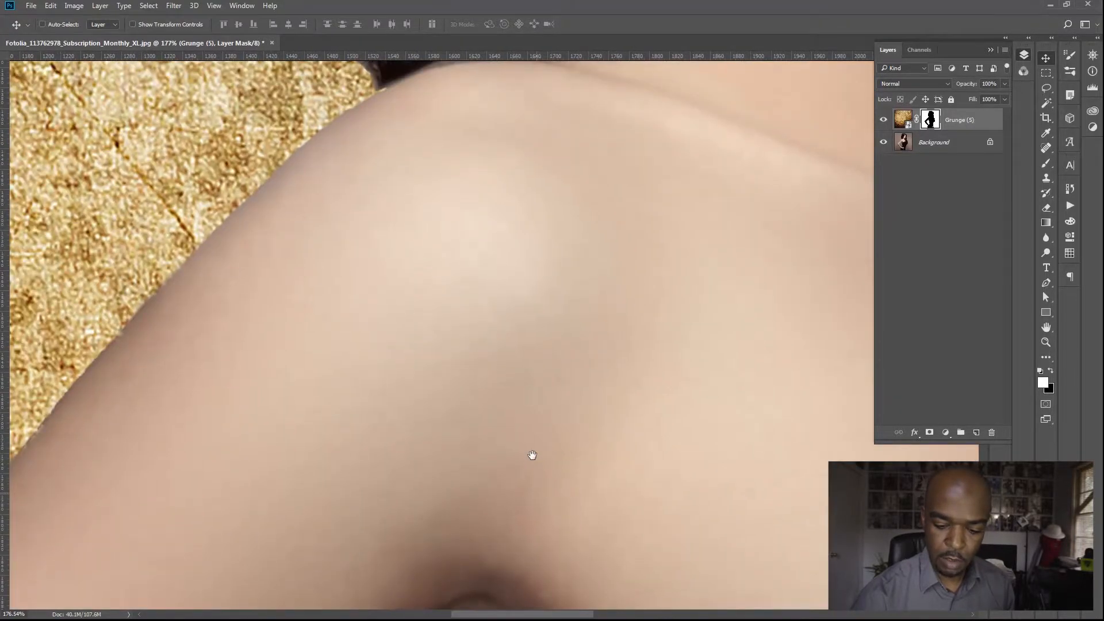
left_click_drag(575, 214, 545, 483)
left_click_drag(562, 407, 557, 443)
left_click_drag(713, 357, 616, 340)
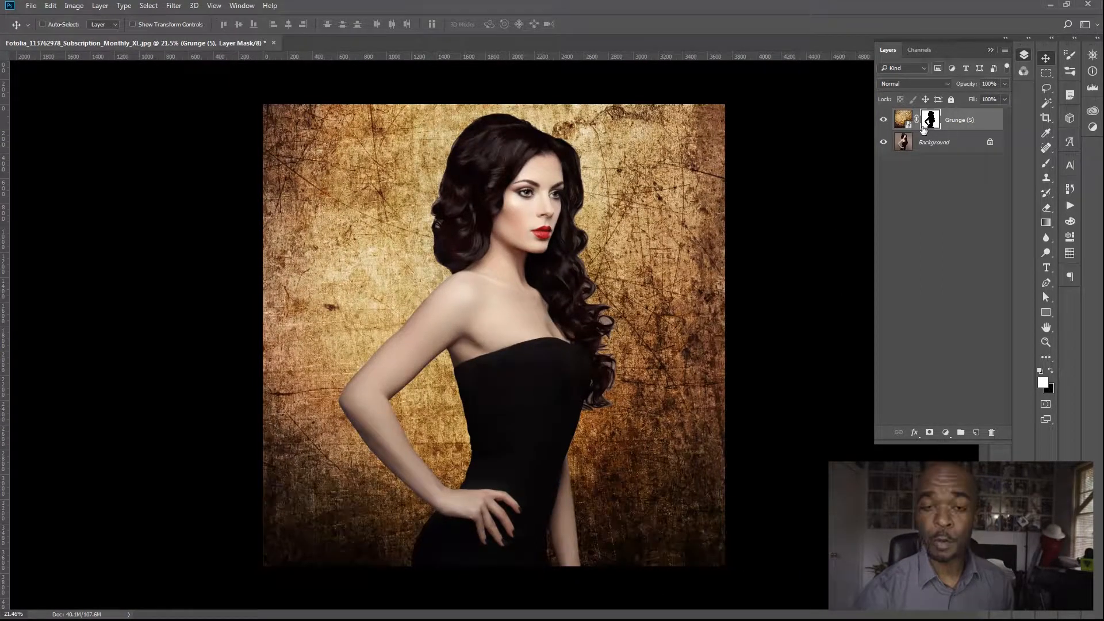
Try the Multiply blend mode on the Grunge (5) layer and set it to Soft Light instead.
left_click(957, 117)
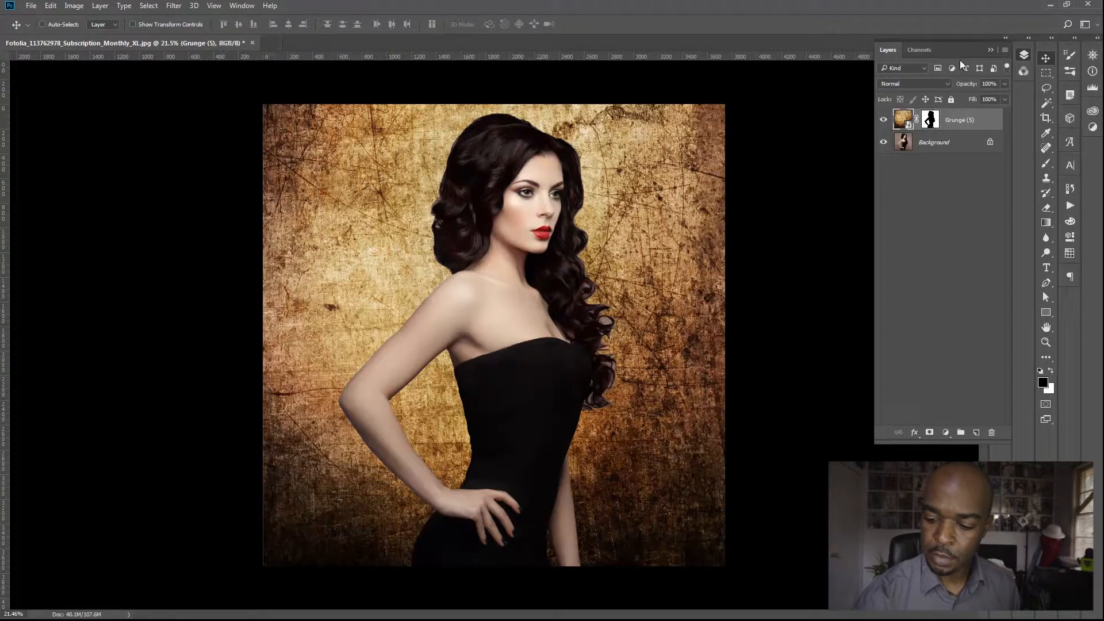
left_click(932, 84)
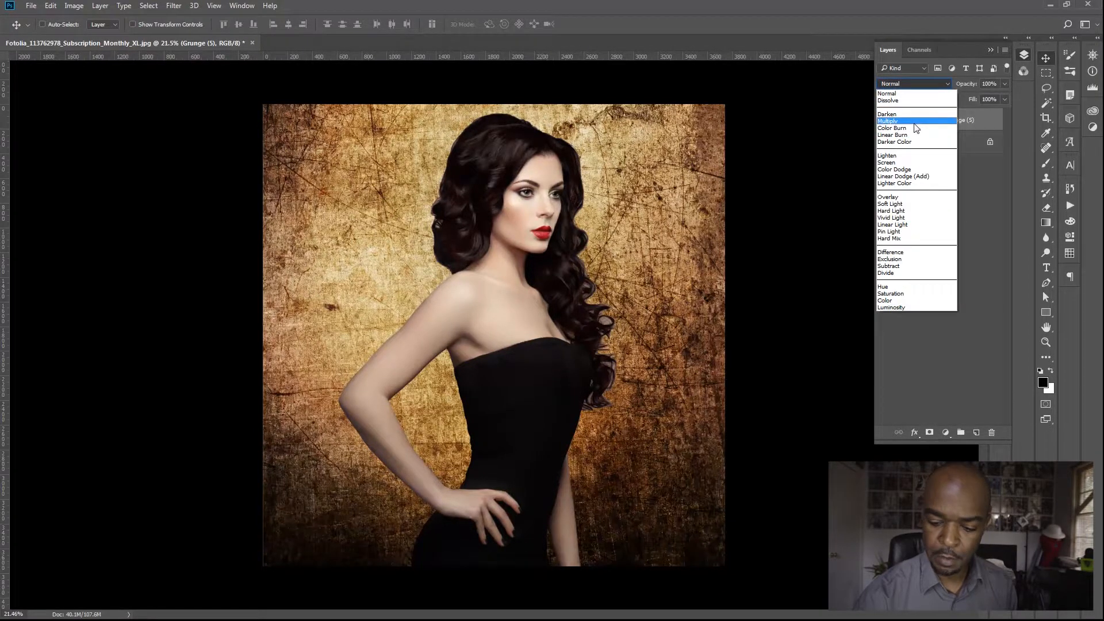
left_click(916, 122)
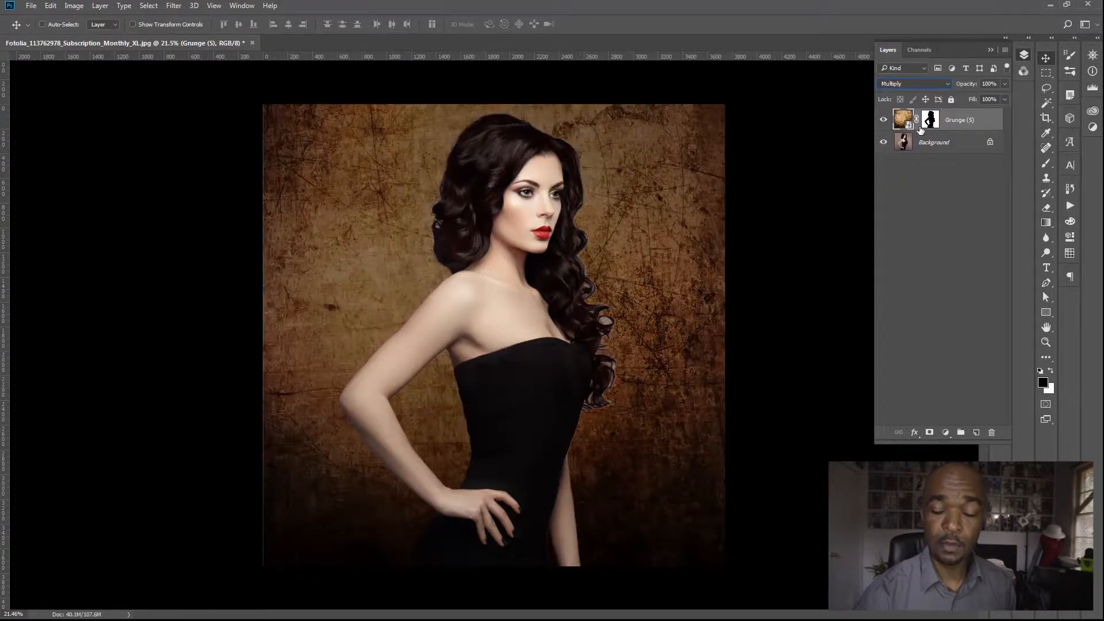
left_click(919, 84)
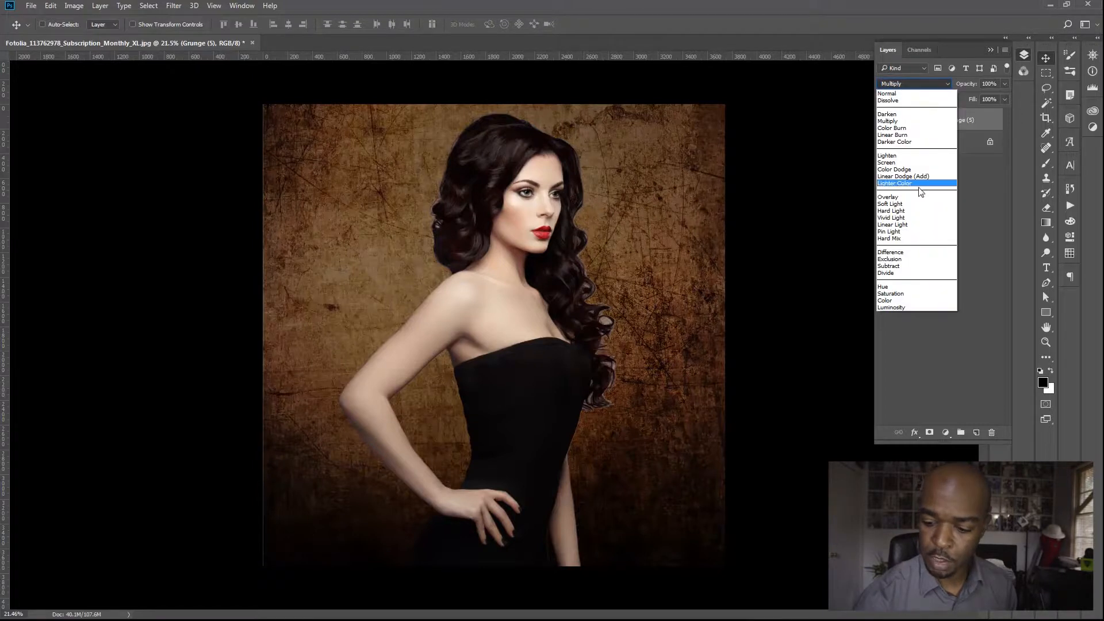
left_click(910, 205)
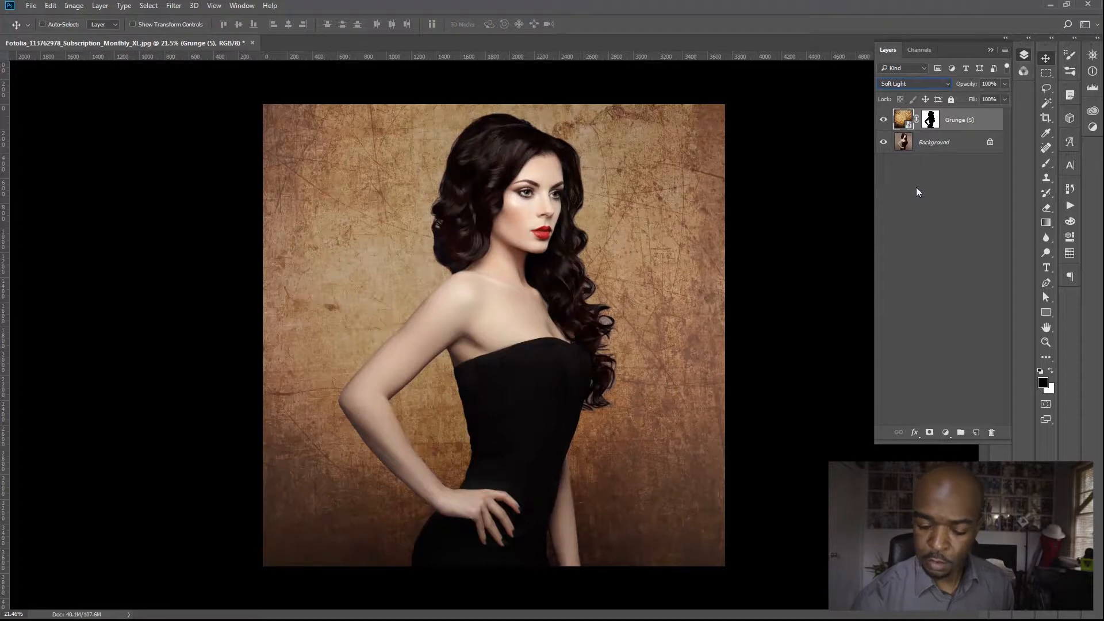
Compare the lightening and contrast blend modes from Lighten to Hard Light on the texture layer, and return to Soft Light.
left_click(921, 83)
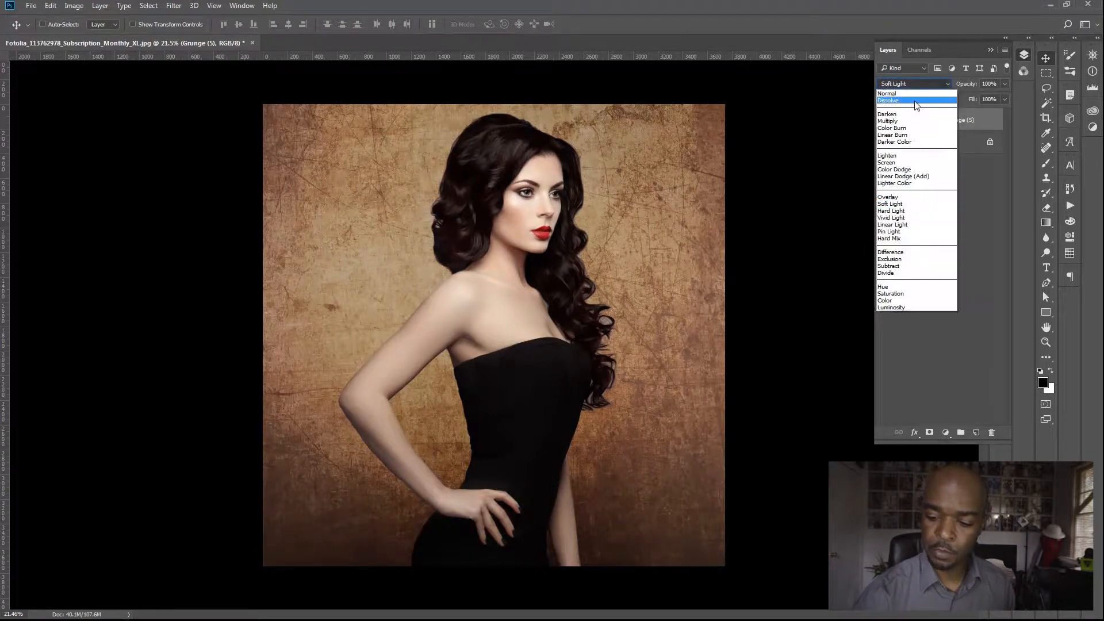
left_click(894, 162)
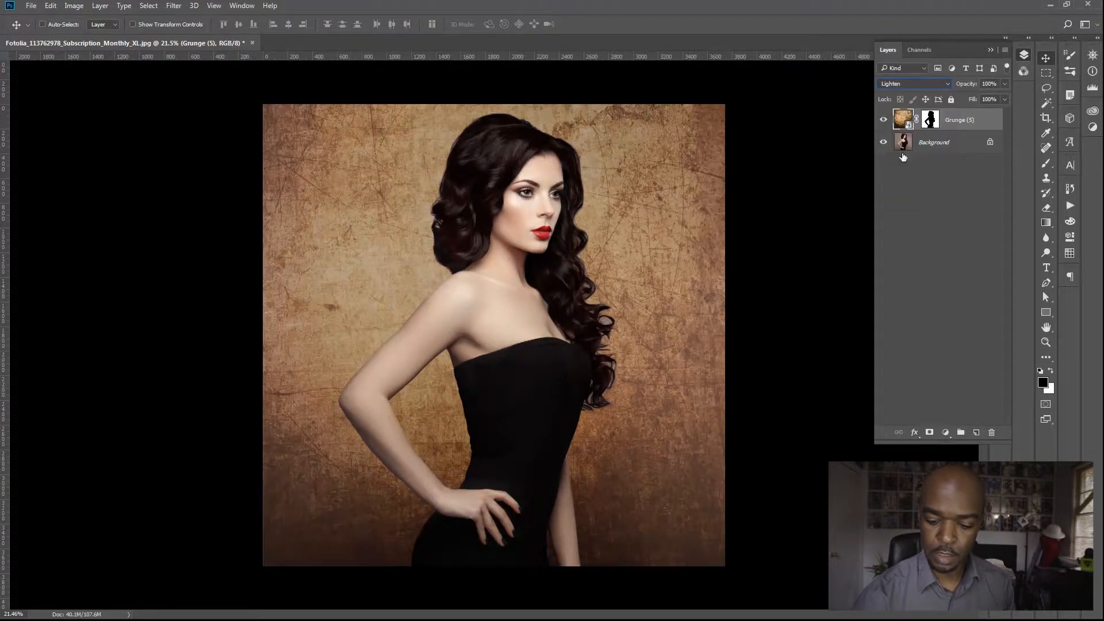
key("Down")
key("Down")
key("Down")
key("Down")
key("Down")
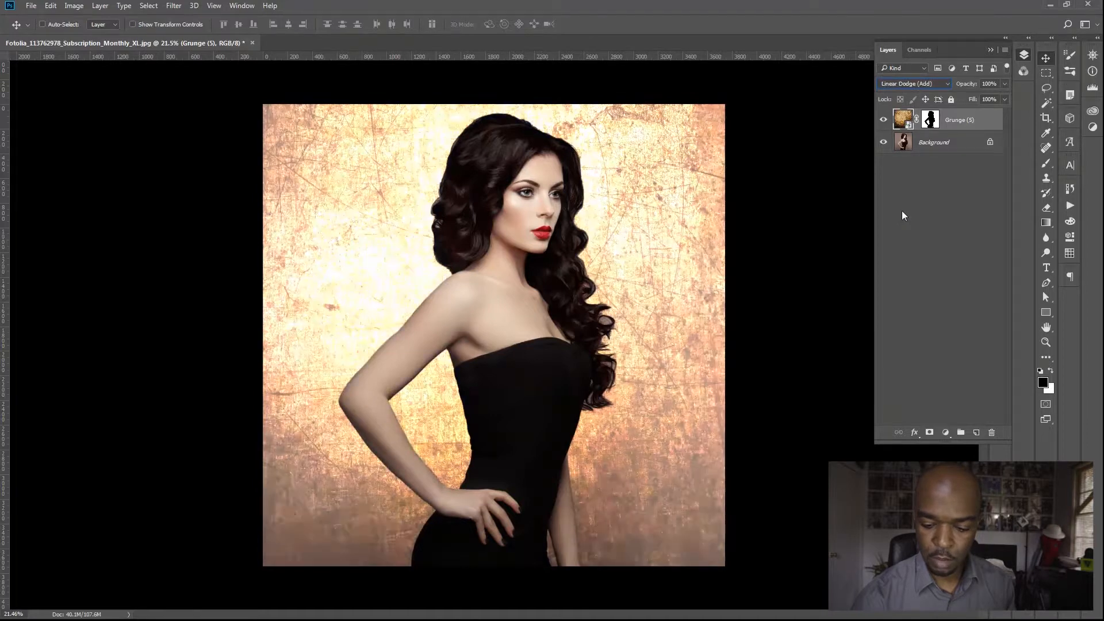
key("Down")
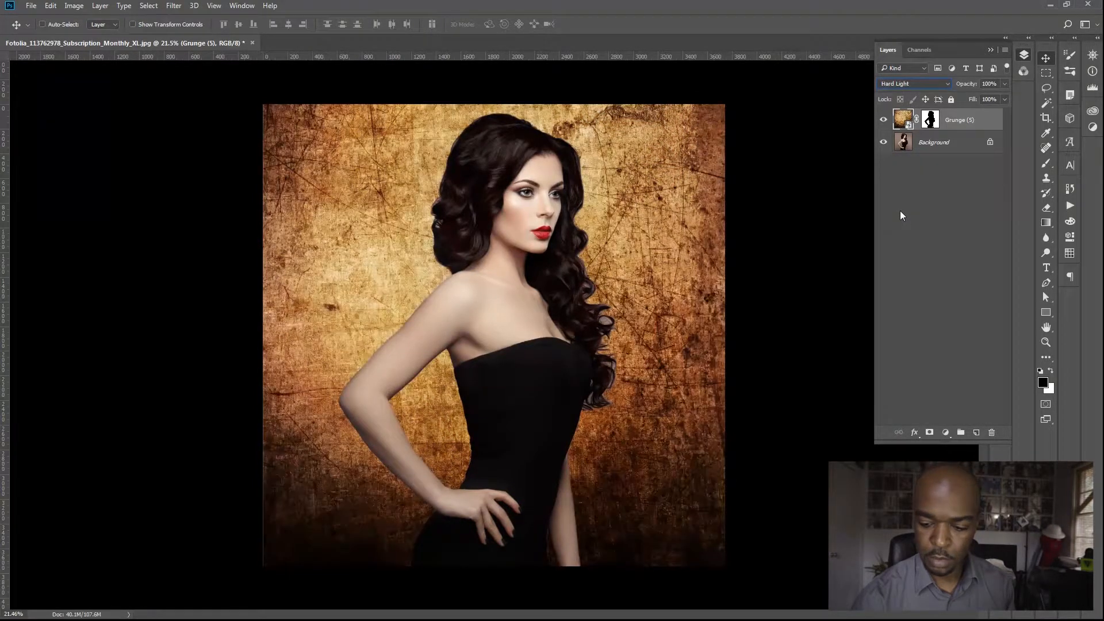
key("Up")
Compare Multiply once more on the texture layer and switch back to Soft Light.
left_click(918, 84)
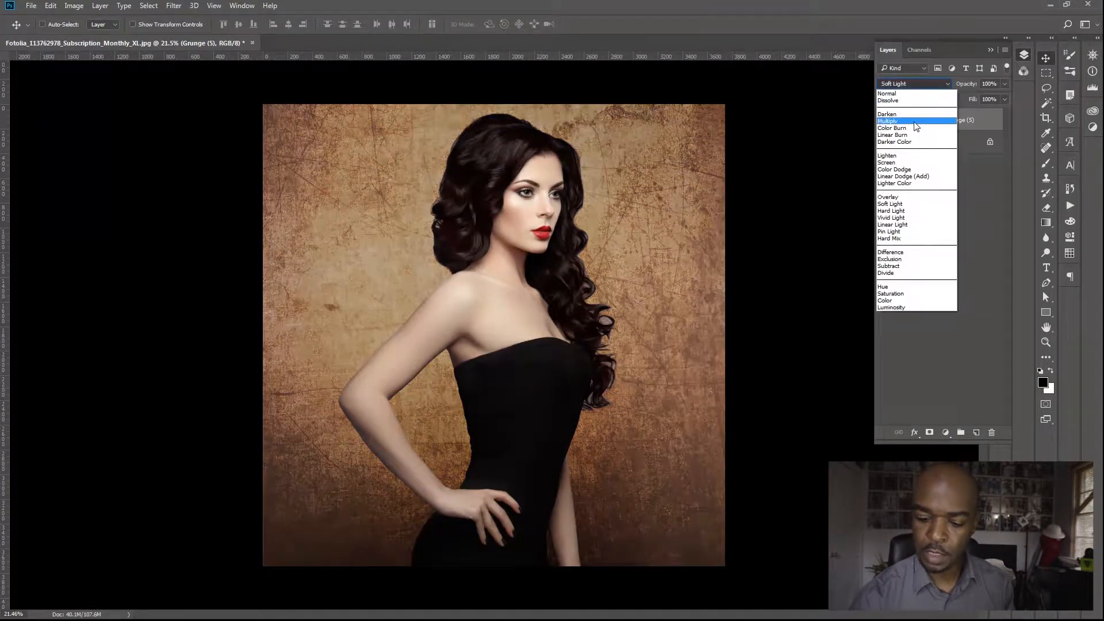
left_click(917, 121)
left_click(919, 82)
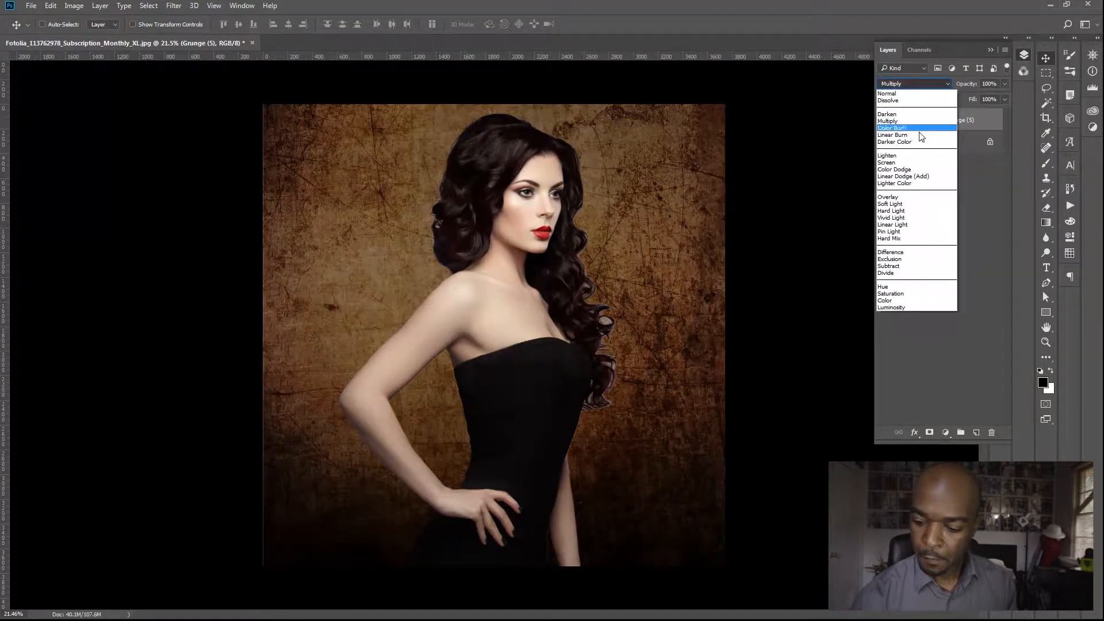
left_click(898, 204)
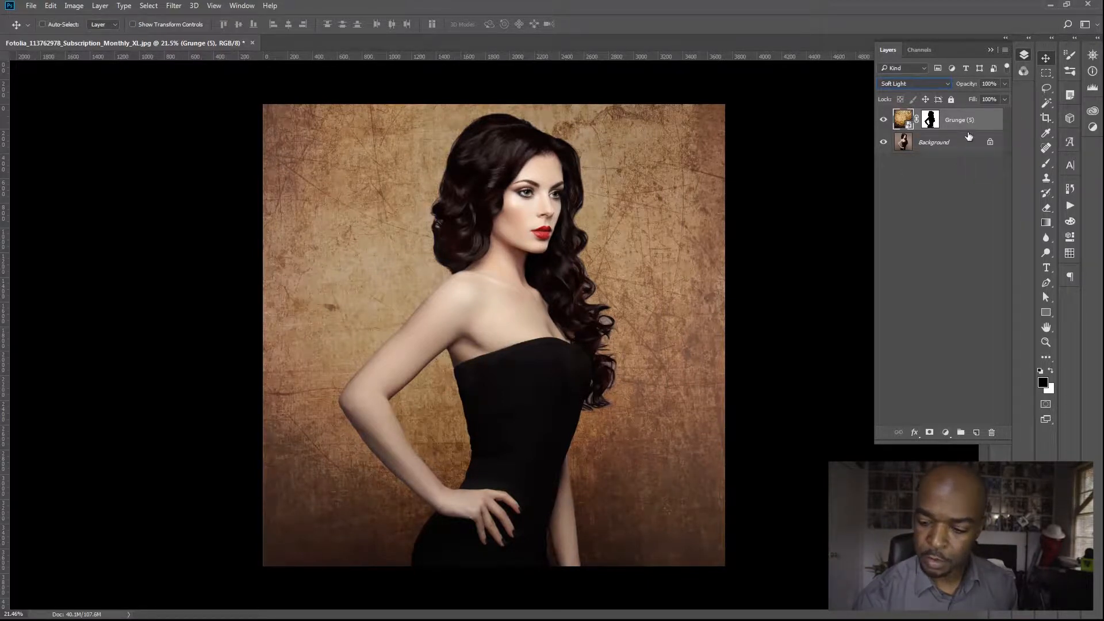
Lower the Grunge (5) layer's opacity to 83%.
left_click_drag(990, 98, 993, 96)
left_click(988, 119)
key("space")
Test Blend If splits for the Grunge (5) layer, and apply an Underlying Layer highlight split of 168 / 255 with shadows at 0.
double_click(985, 128)
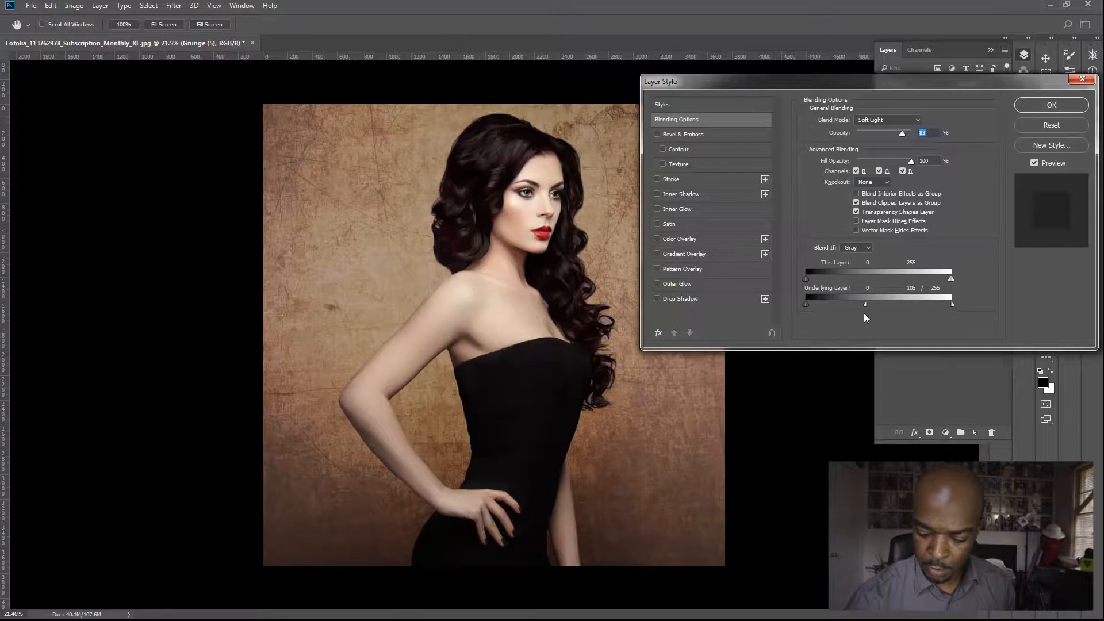
left_click_drag(956, 305, 957, 305)
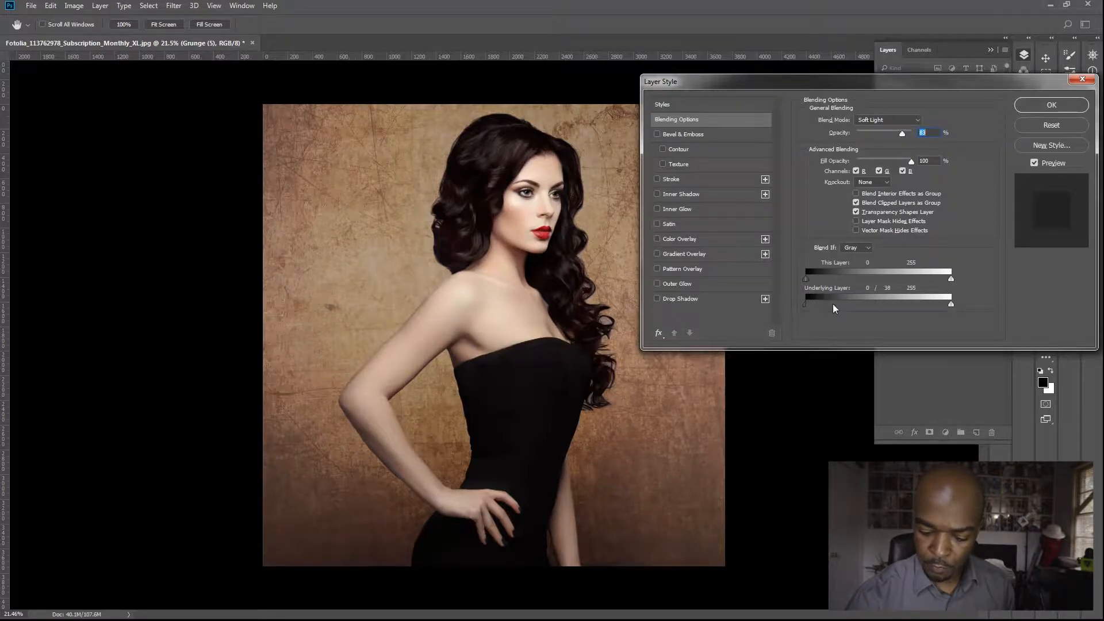
left_click_drag(862, 303, 780, 319)
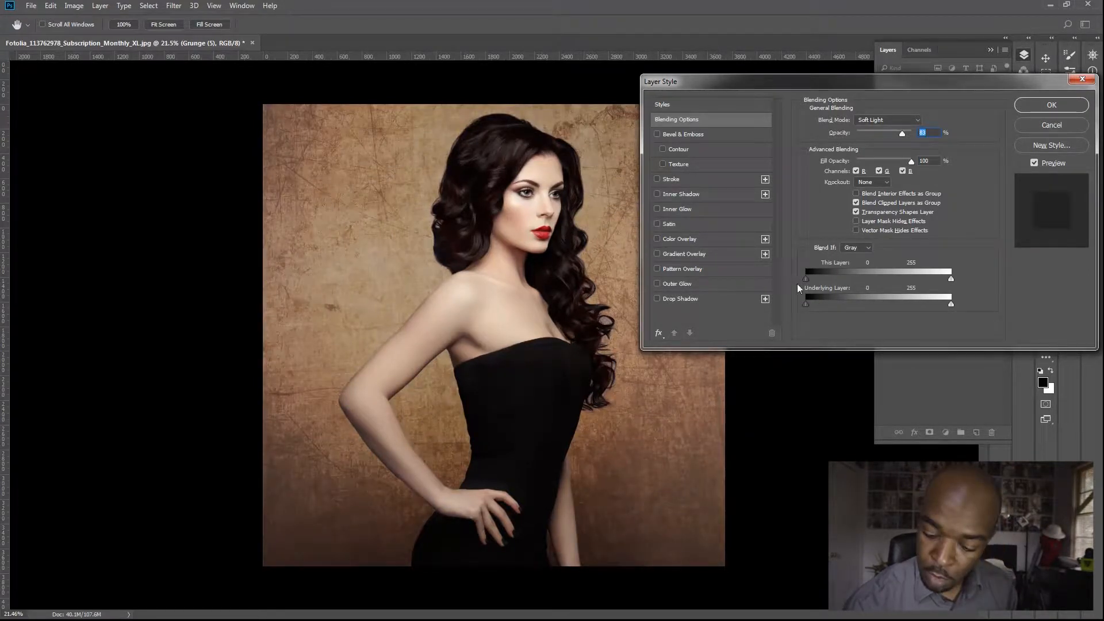
left_click_drag(838, 302, 785, 314)
left_click_drag(949, 304, 903, 293)
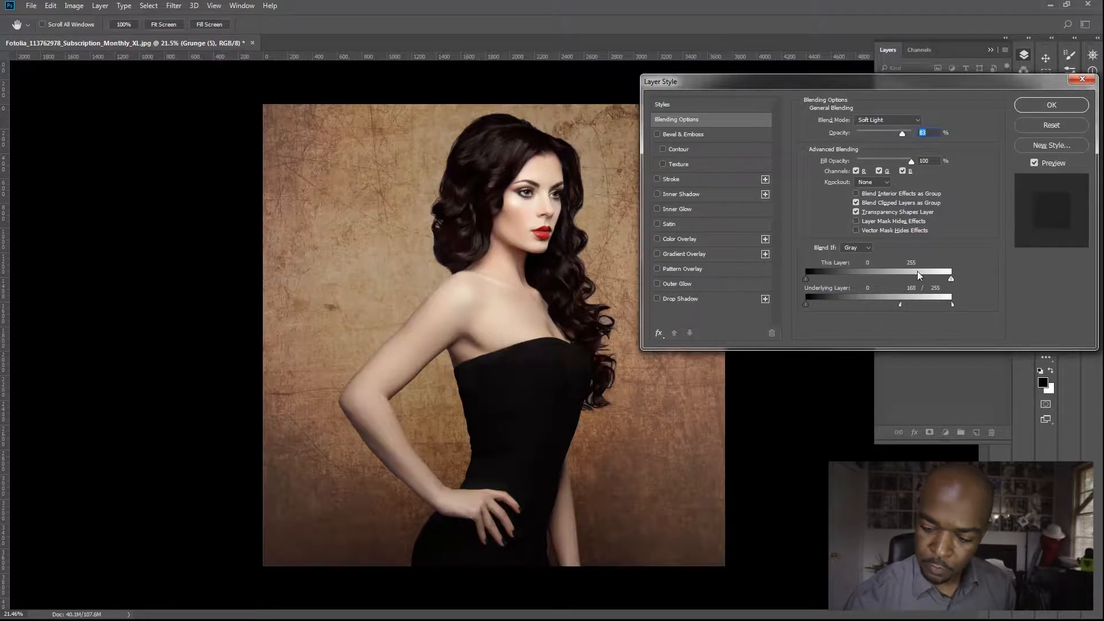
left_click(1044, 104)
Compare opacity levels for the Grunge (5) layer and set its opacity to 74%.
left_click(1004, 83)
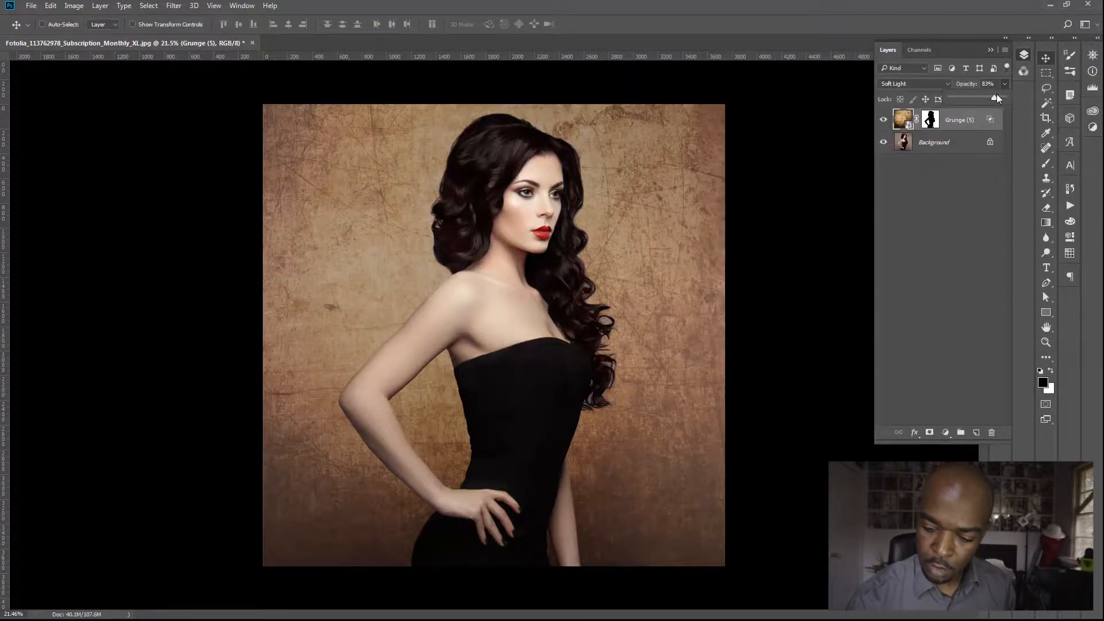
left_click_drag(1002, 96, 1005, 97)
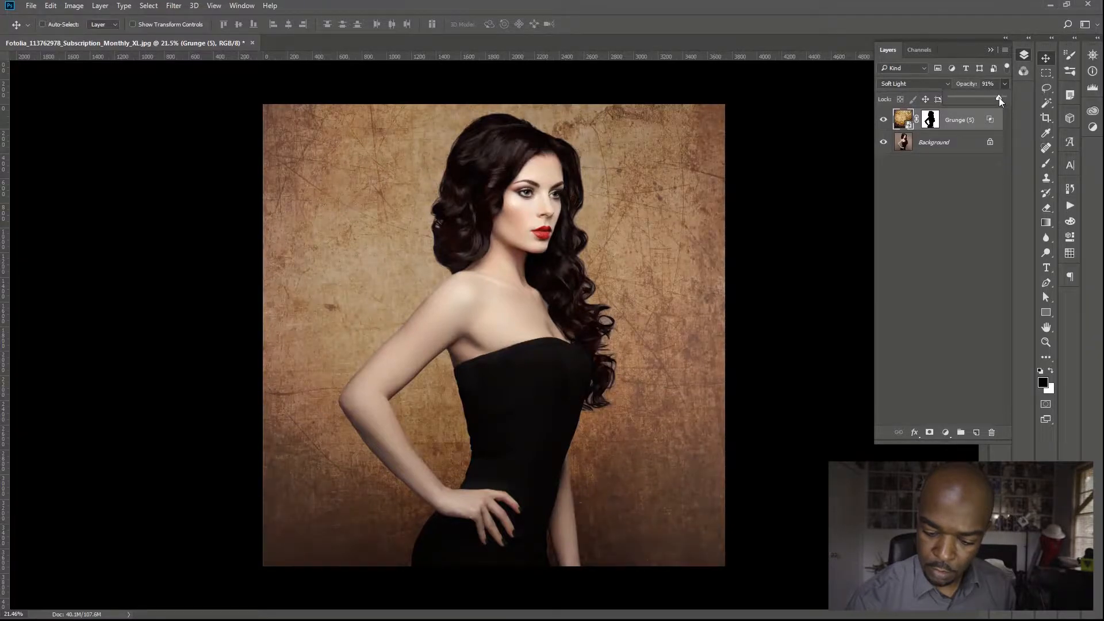
left_click_drag(989, 100, 987, 102)
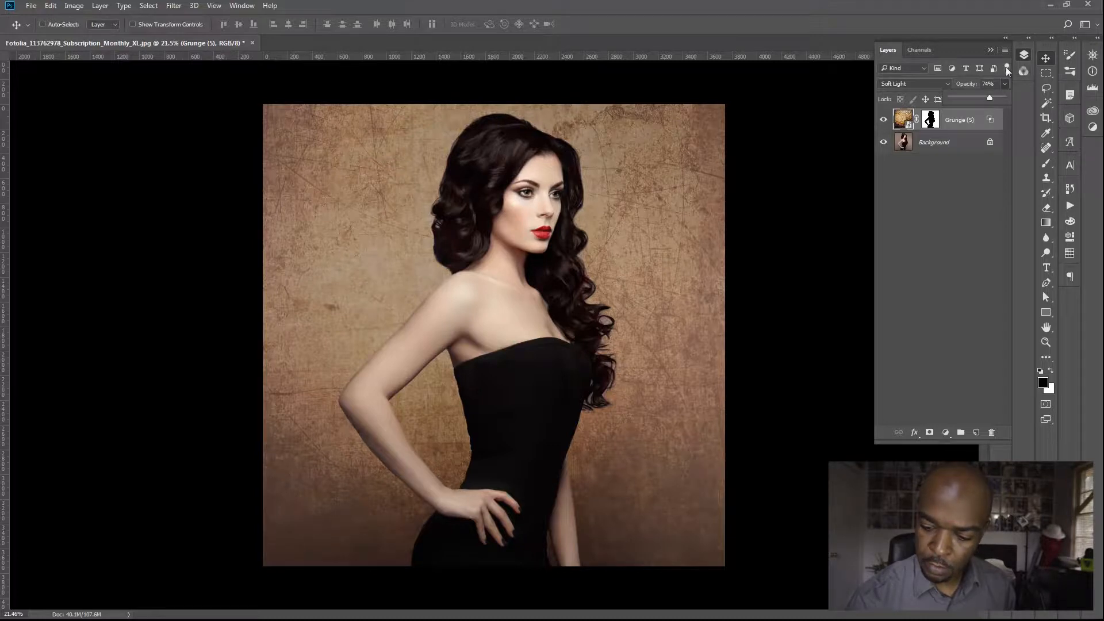
Add a Hue/Saturation adjustment clipped to the Grunge (5) layer and set its saturation to -53.
left_click(977, 119)
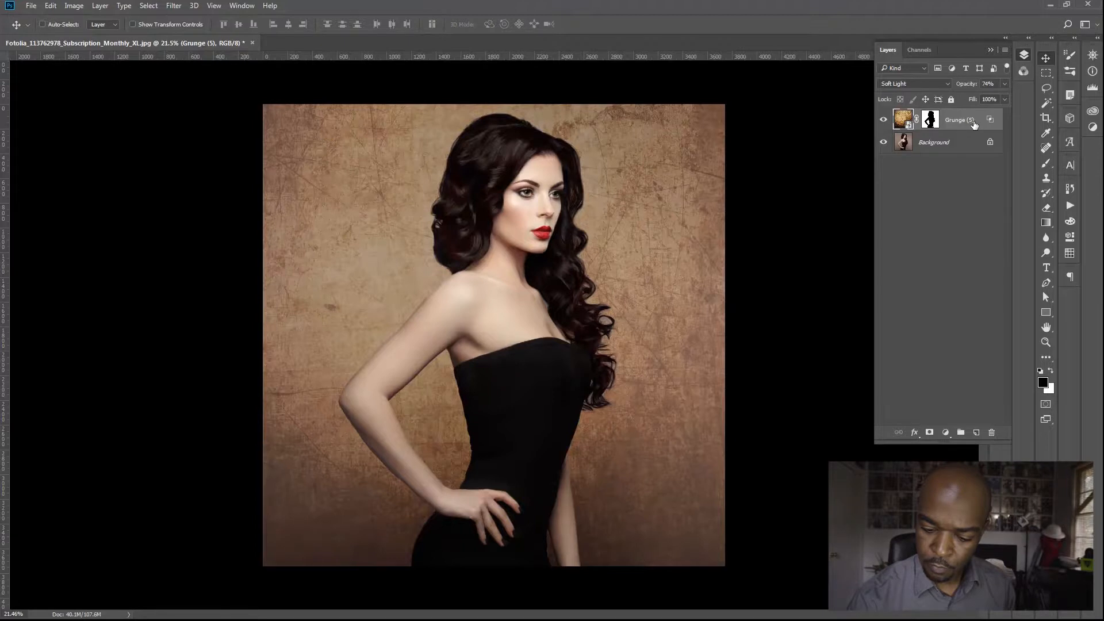
left_click(945, 432)
left_click(980, 290)
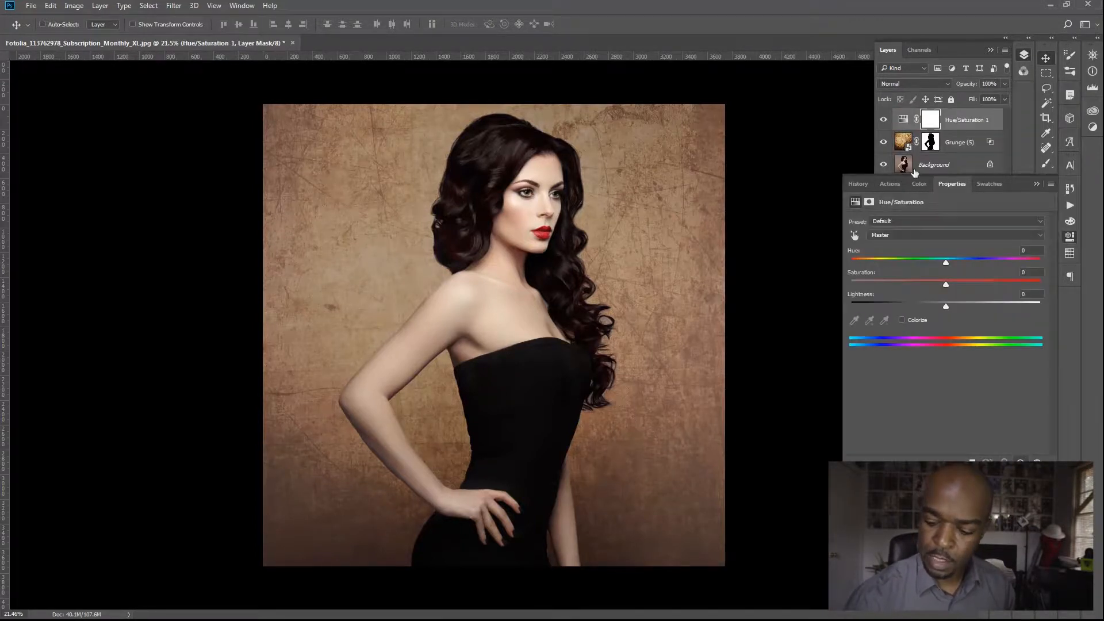
left_click(972, 461)
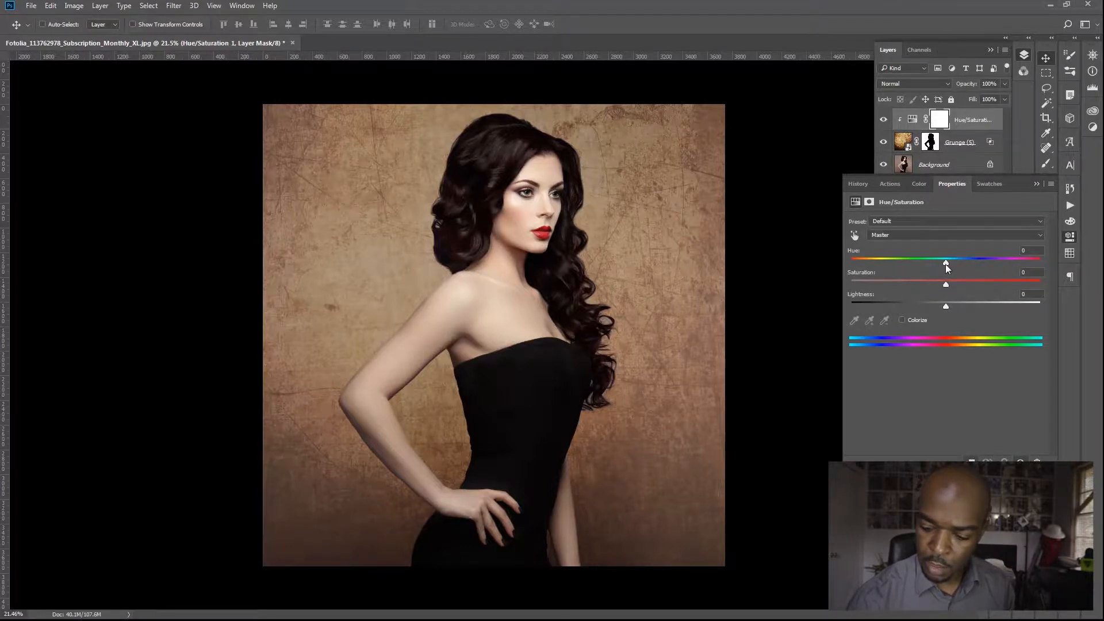
left_click_drag(946, 285, 897, 286)
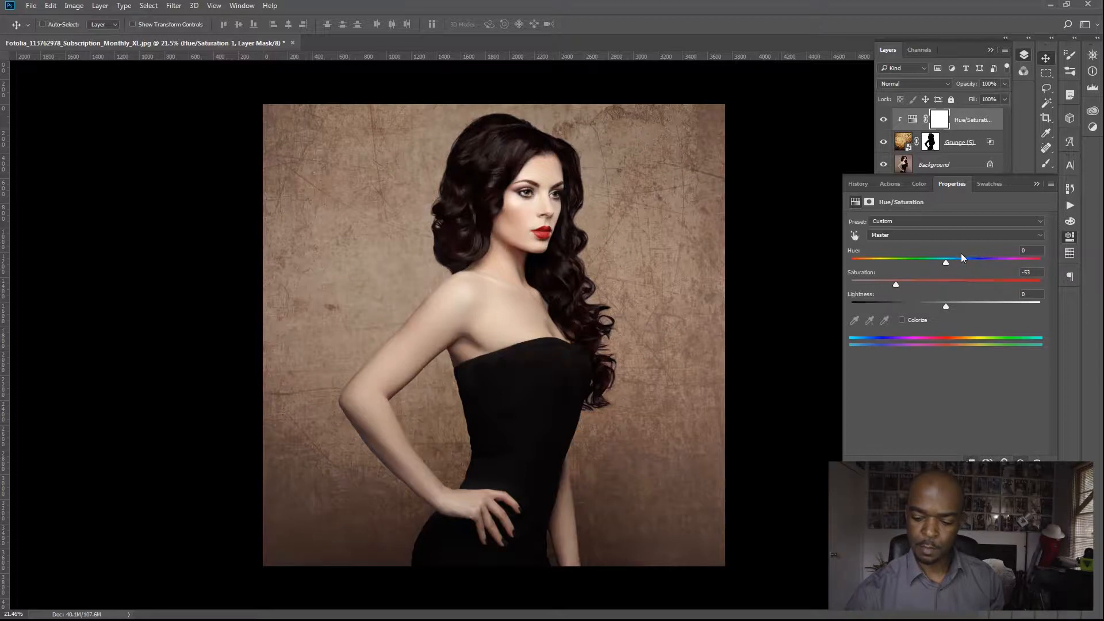
left_click(1036, 184)
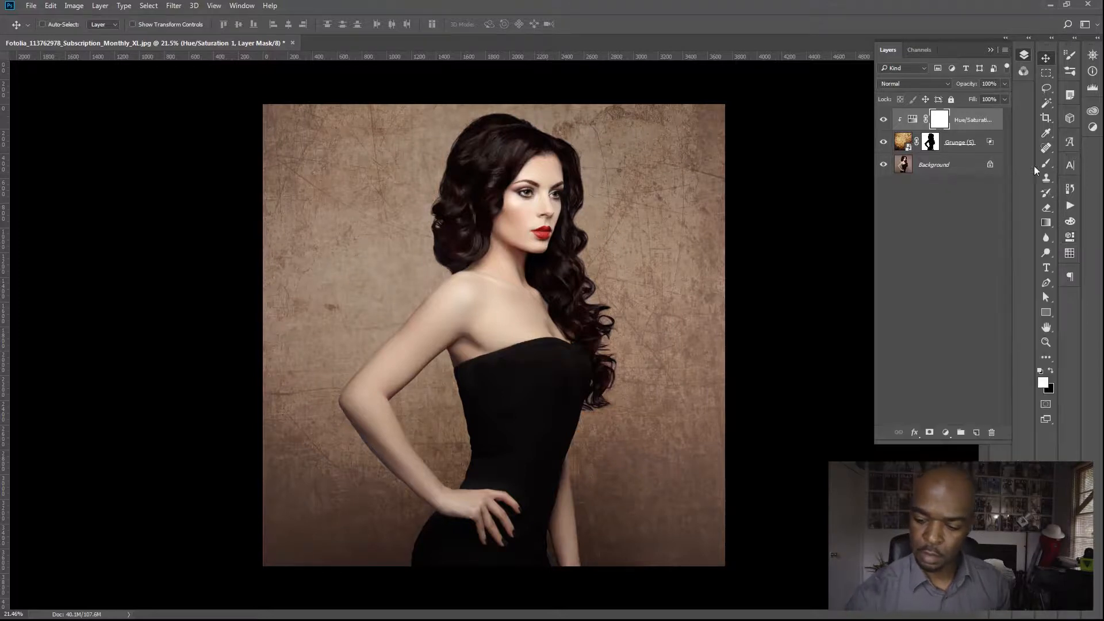
Raise the Grunge (5) layer's opacity to 100%.
left_click(970, 141)
left_click(1004, 83)
left_click_drag(993, 96, 1003, 99)
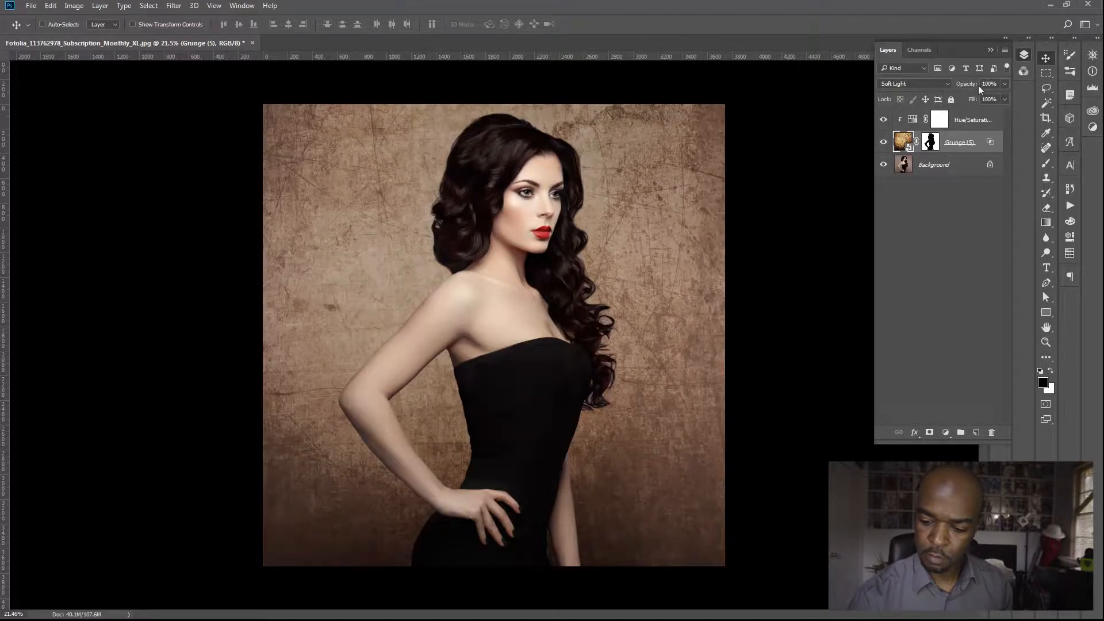
Compare Multiply and Soft Light on the Grunge (5) layer and set its blending mode to Multiply.
left_click(934, 84)
left_click(917, 118)
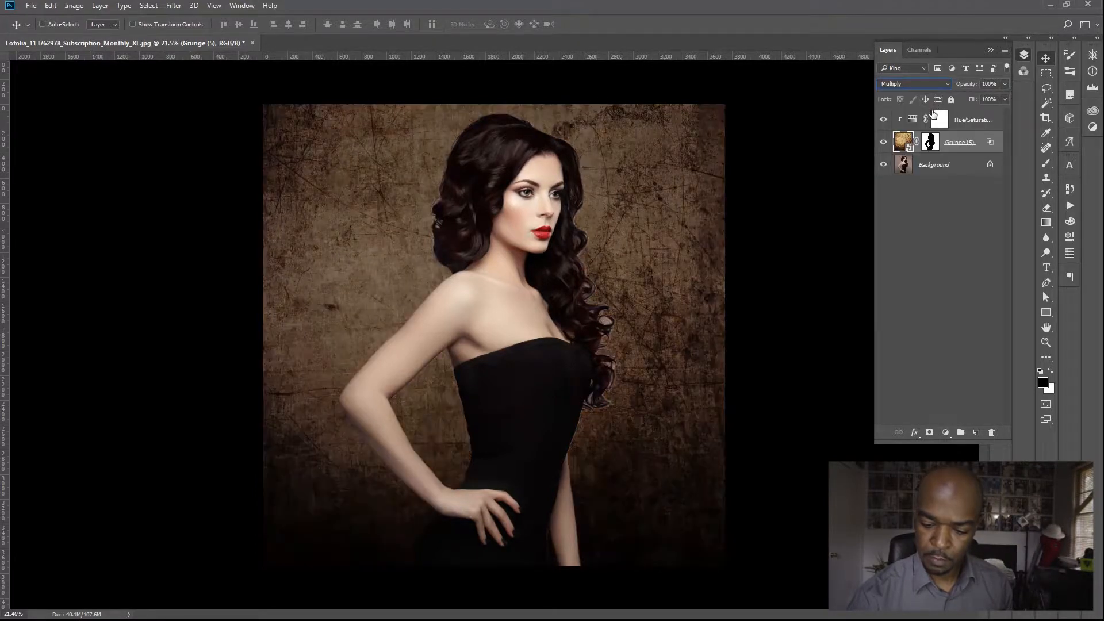
left_click(933, 86)
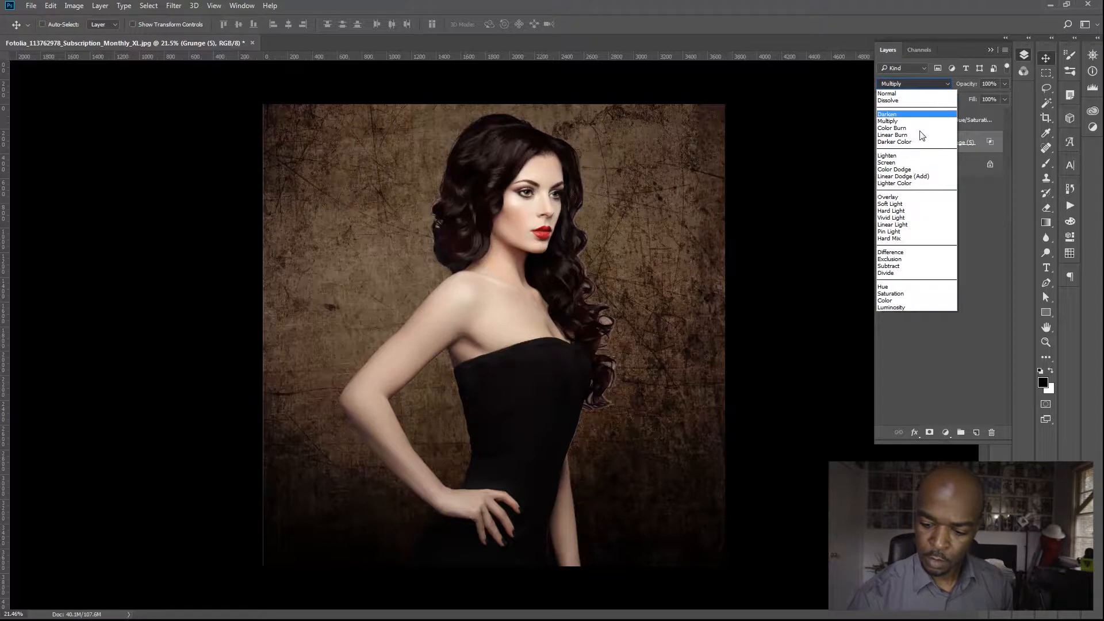
left_click(903, 205)
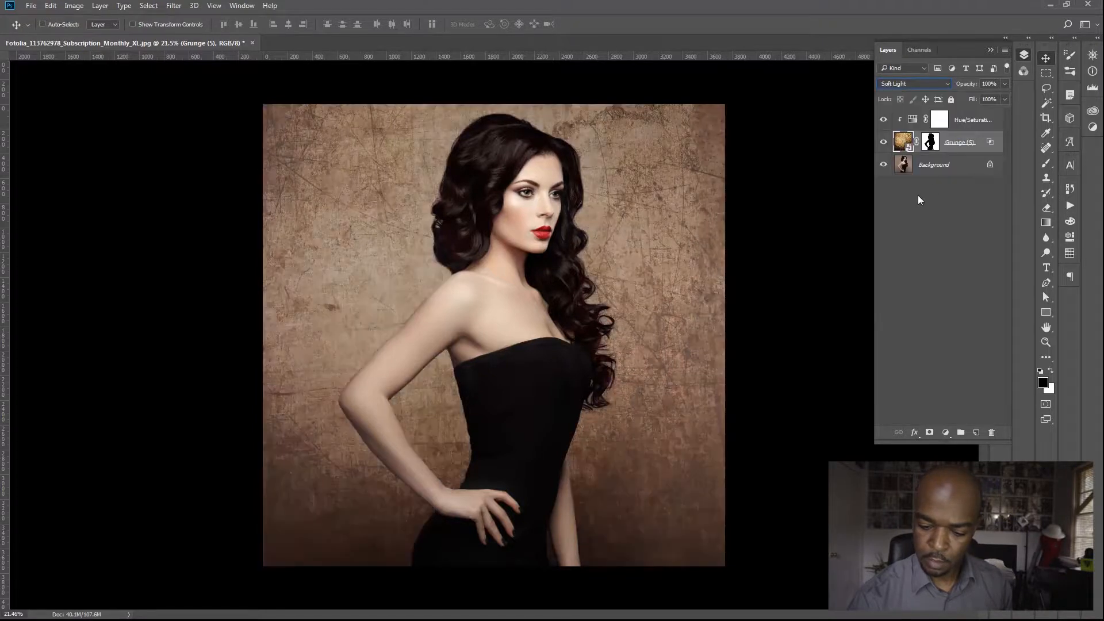
left_click(922, 84)
left_click(914, 120)
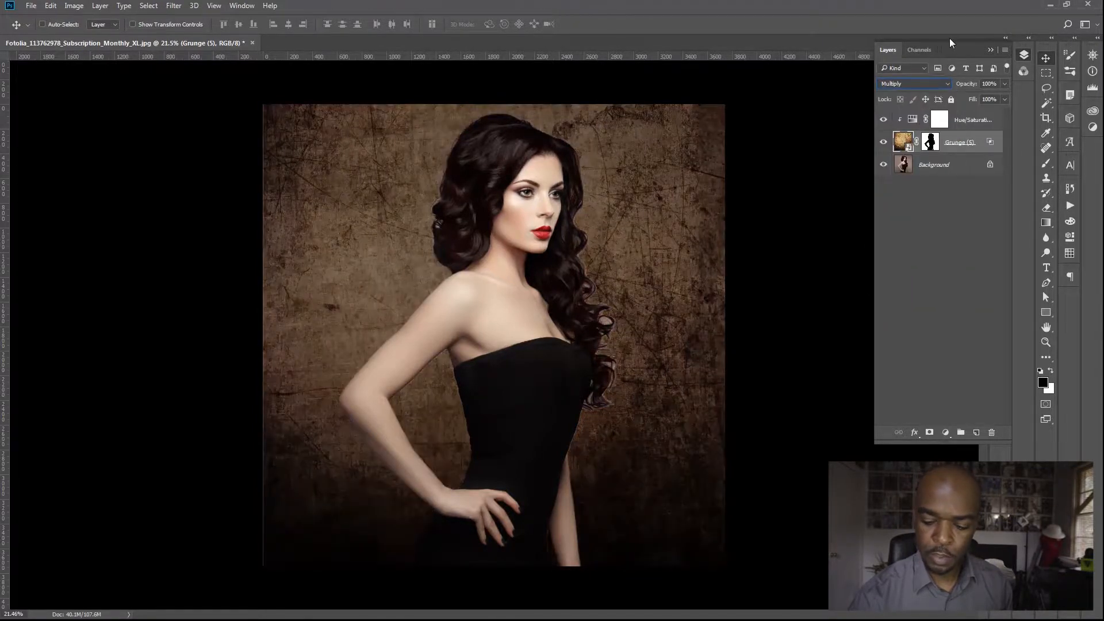
Target the Grunge (5) layer's mask and set up a soft white brush of 78 px with 28% flow.
left_click(930, 142)
key("x")
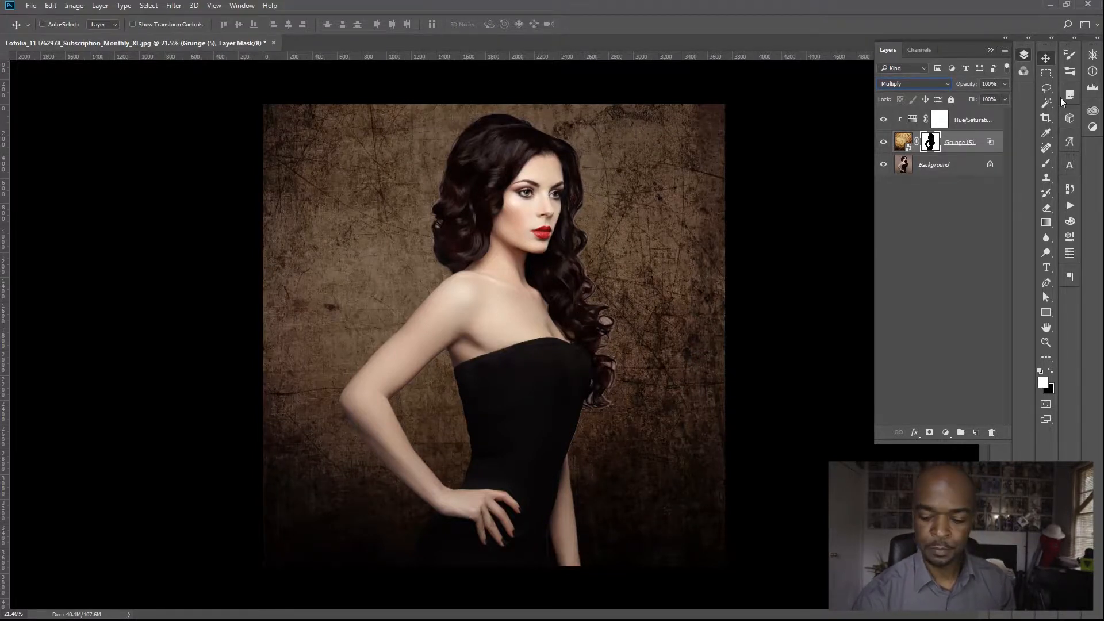
left_click(1047, 161)
right_click(562, 260)
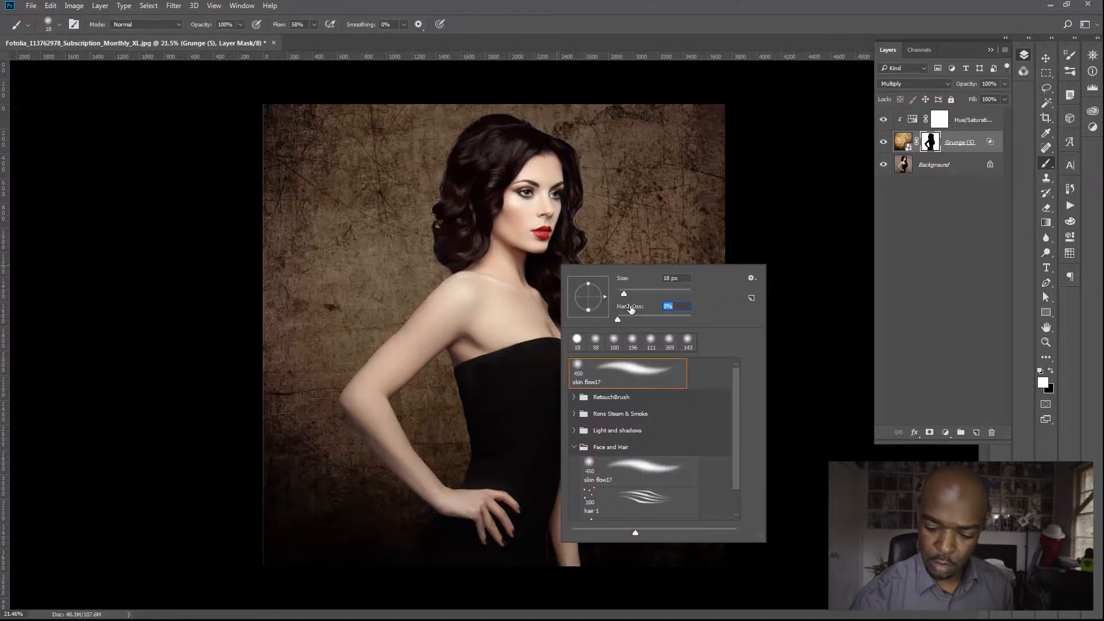
left_click_drag(630, 292, 646, 293)
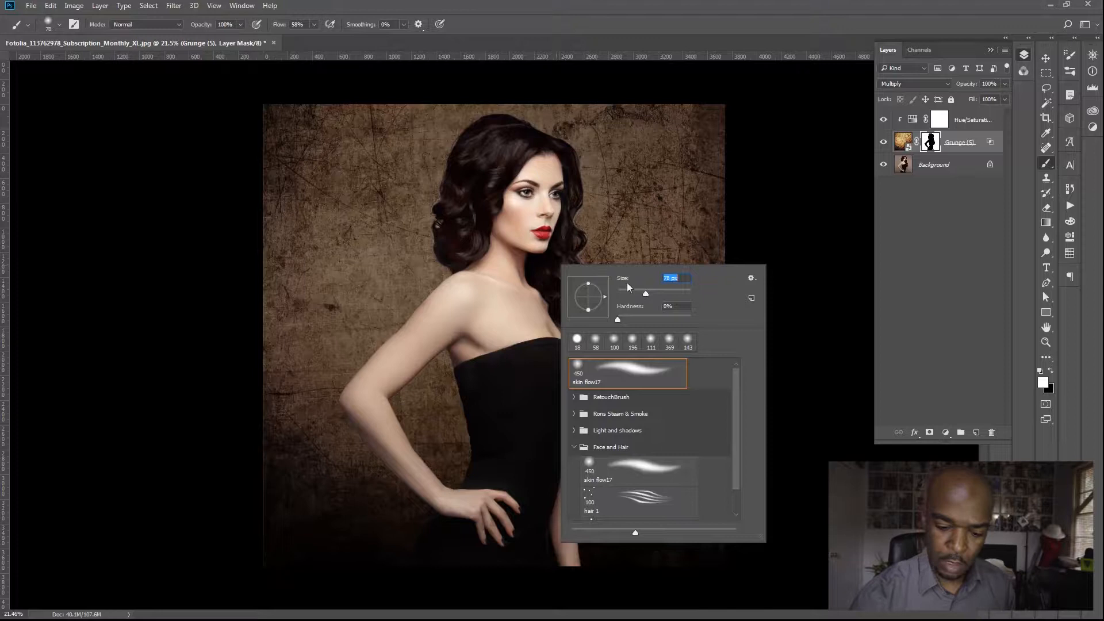
left_click(314, 25)
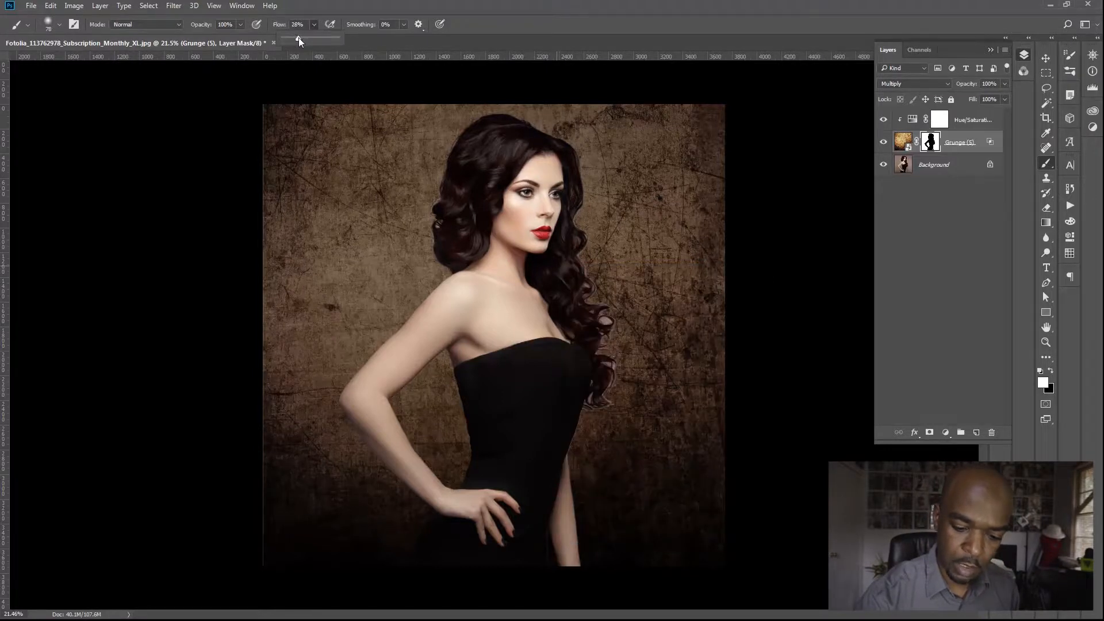
left_click_drag(298, 37, 299, 37)
Paint white on the mask along the light fringe of the lower hair edge above the shoulder.
left_click_drag(448, 255, 547, 257)
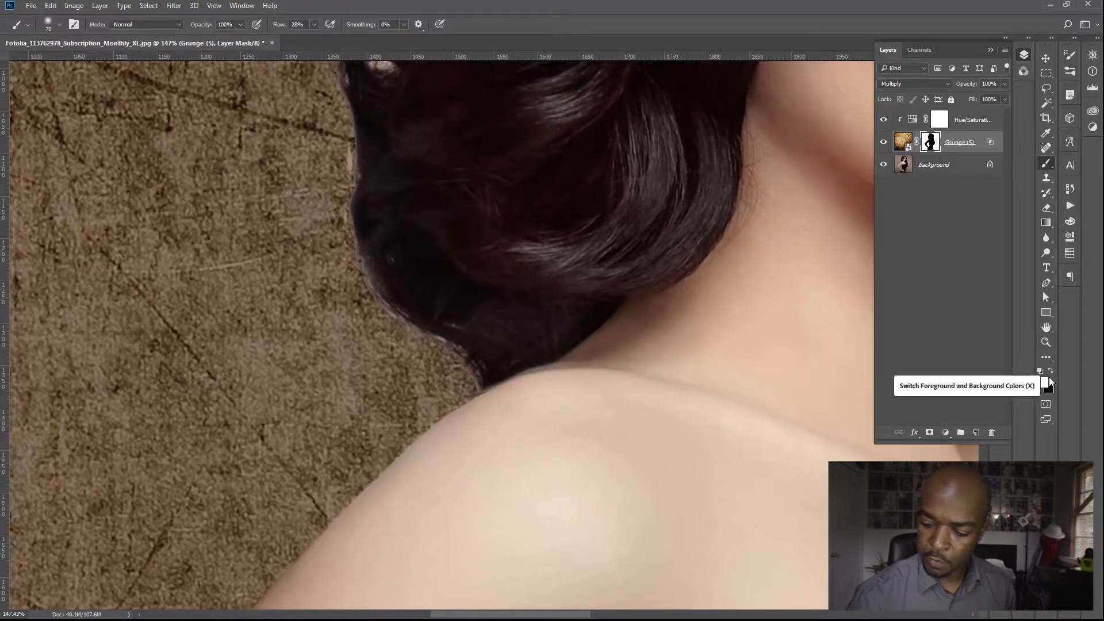
mouse_move(347, 170)
left_mouse_down()
mouse_move(368, 285)
mouse_move(357, 250)
mouse_move(440, 342)
mouse_move(356, 248)
mouse_move(370, 278)
mouse_move(470, 374)
mouse_move(465, 383)
mouse_move(471, 371)
mouse_move(429, 328)
mouse_move(422, 288)
left_mouse_up()
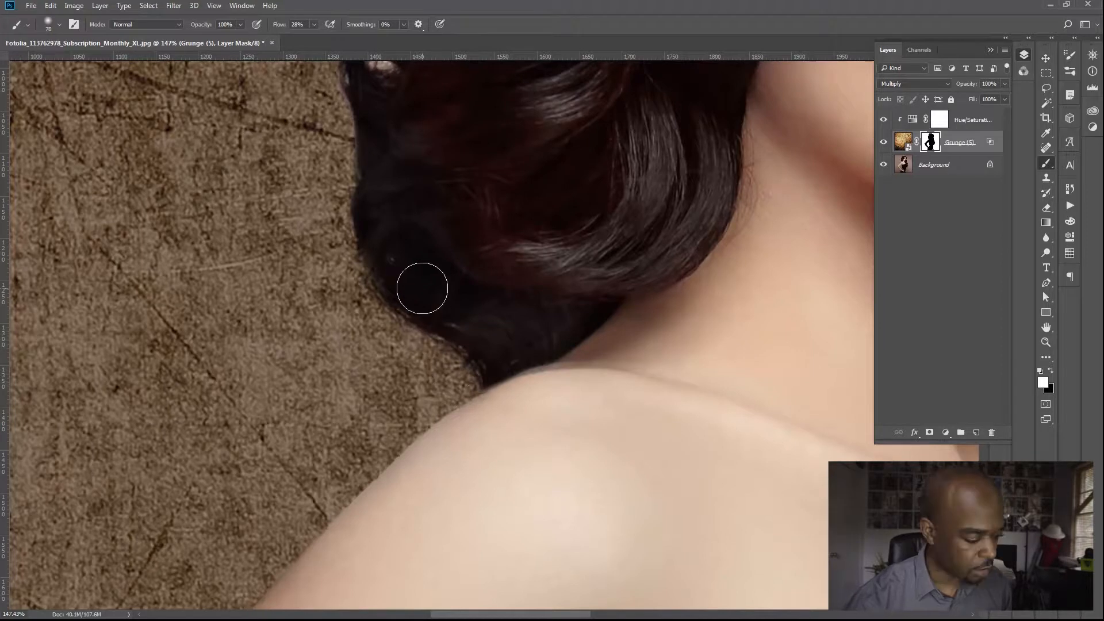
key("x")
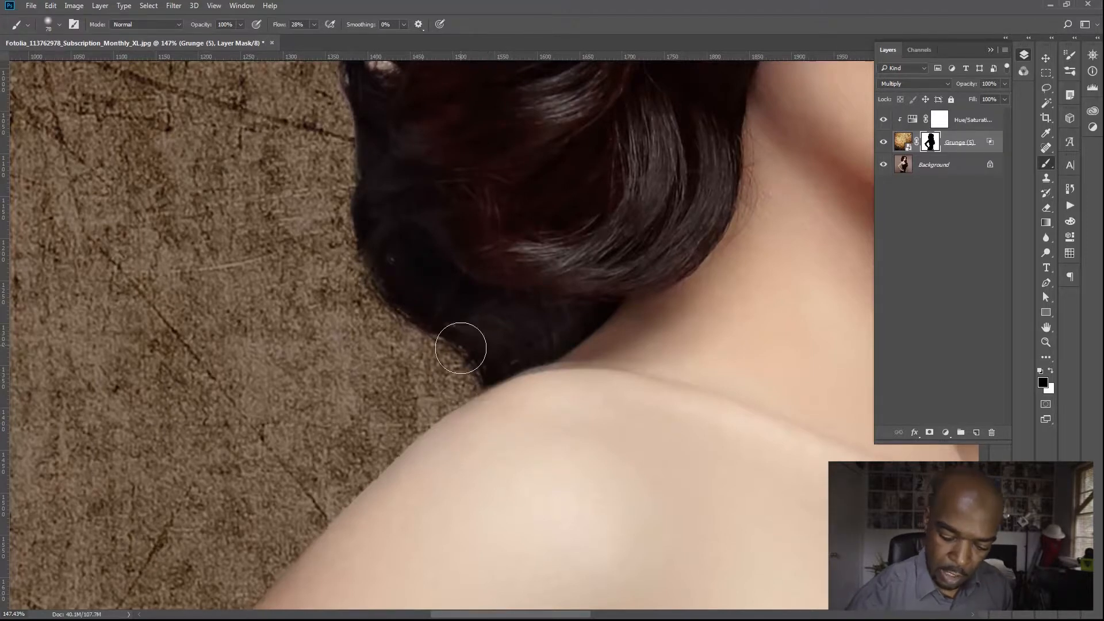
key("x")
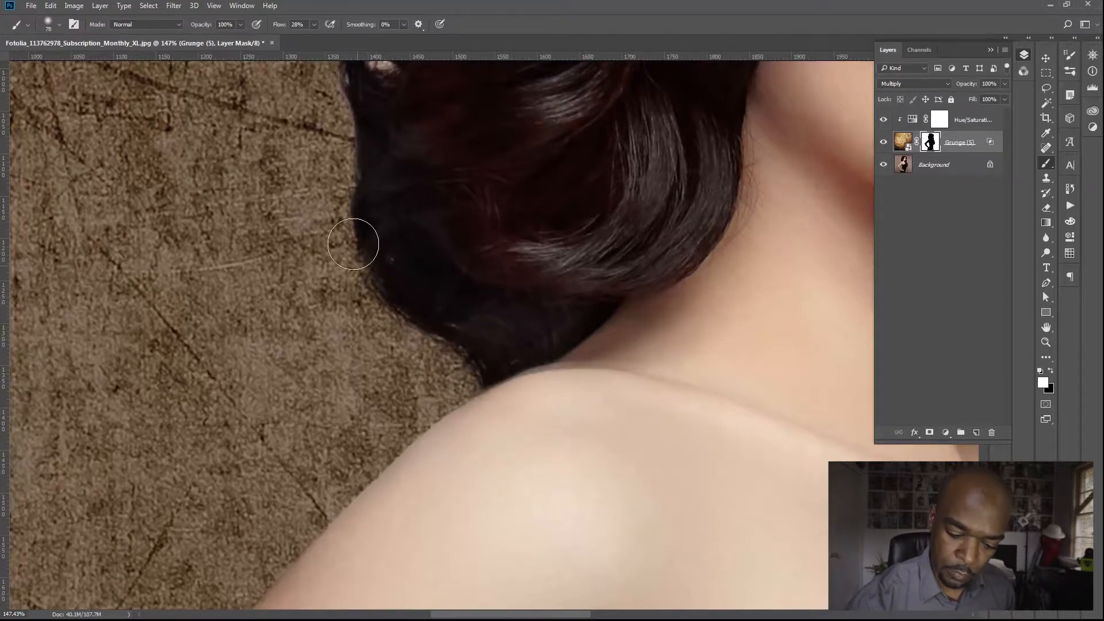
mouse_move(433, 337)
left_mouse_down()
mouse_move(506, 337)
mouse_move(476, 308)
left_mouse_up()
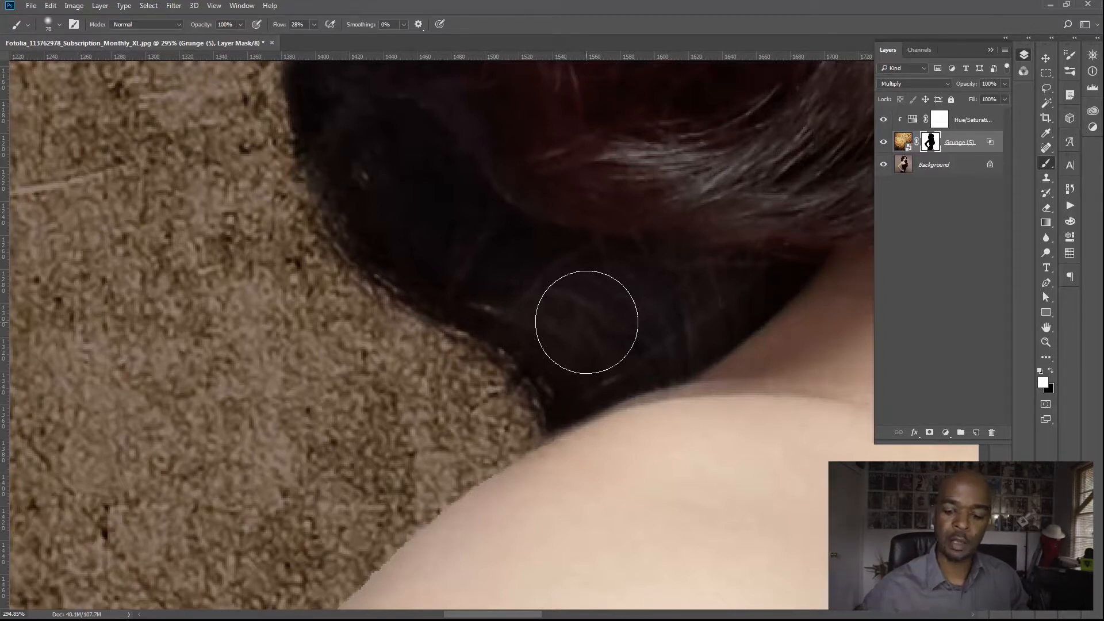
Continue painting white on the mask up the left side of the hair, covering the curls and the gaps between strands.
left_click_drag(327, 170, 362, 287)
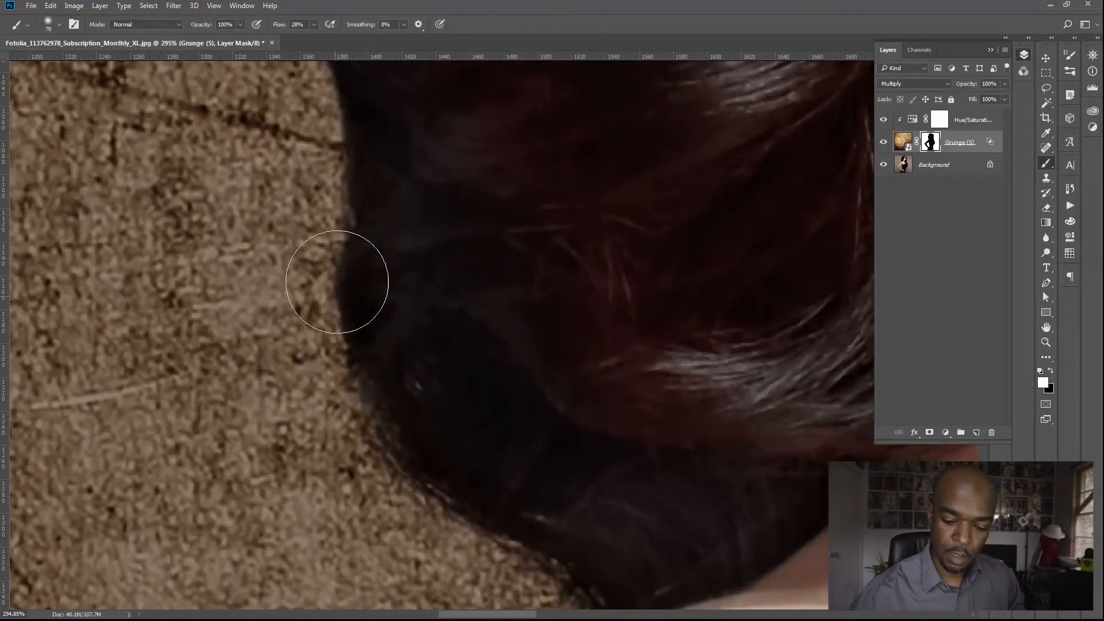
mouse_move(382, 259)
left_mouse_down()
mouse_move(394, 316)
mouse_move(456, 361)
left_mouse_up()
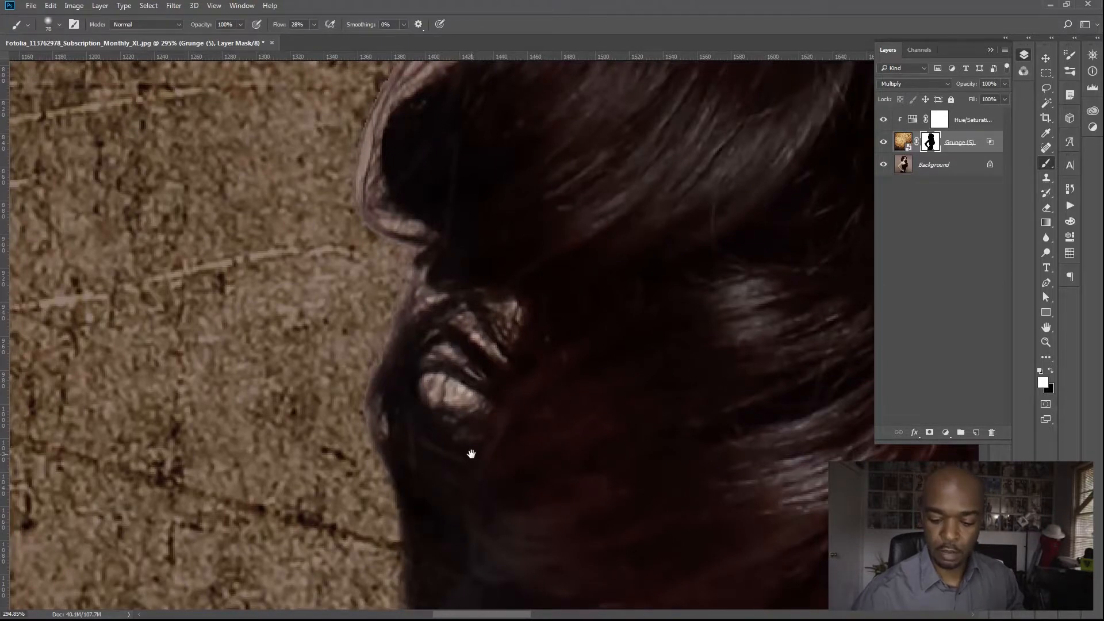
mouse_move(378, 357)
left_mouse_down()
mouse_move(364, 441)
mouse_move(410, 282)
mouse_move(424, 272)
mouse_move(409, 291)
left_mouse_up()
mouse_move(463, 353)
left_mouse_down()
mouse_move(451, 381)
mouse_move(481, 327)
mouse_move(450, 365)
mouse_move(409, 209)
mouse_move(377, 188)
mouse_move(377, 95)
left_mouse_up()
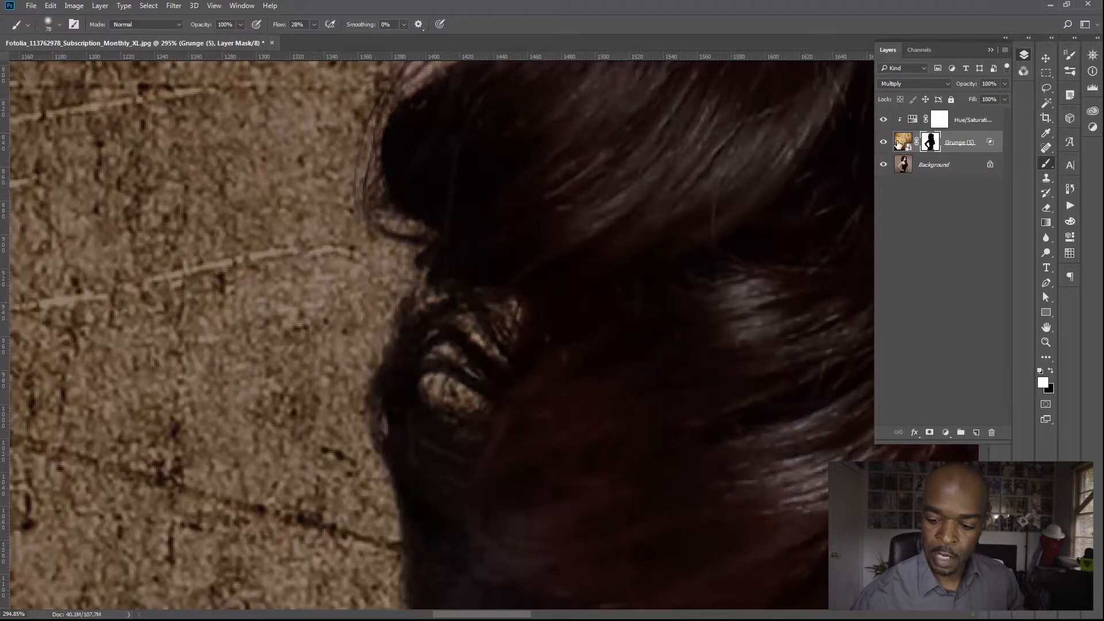
Toggle the Grunge (5) layer's visibility to compare the curls' edge with and without the texture.
left_click(884, 143)
left_click(884, 143)
left_click(885, 145)
left_click(885, 145)
left_click(885, 145)
left_click(885, 145)
Try lowering the Grunge (5) layer's opacity to 72%.
left_click(902, 145)
left_click(984, 96)
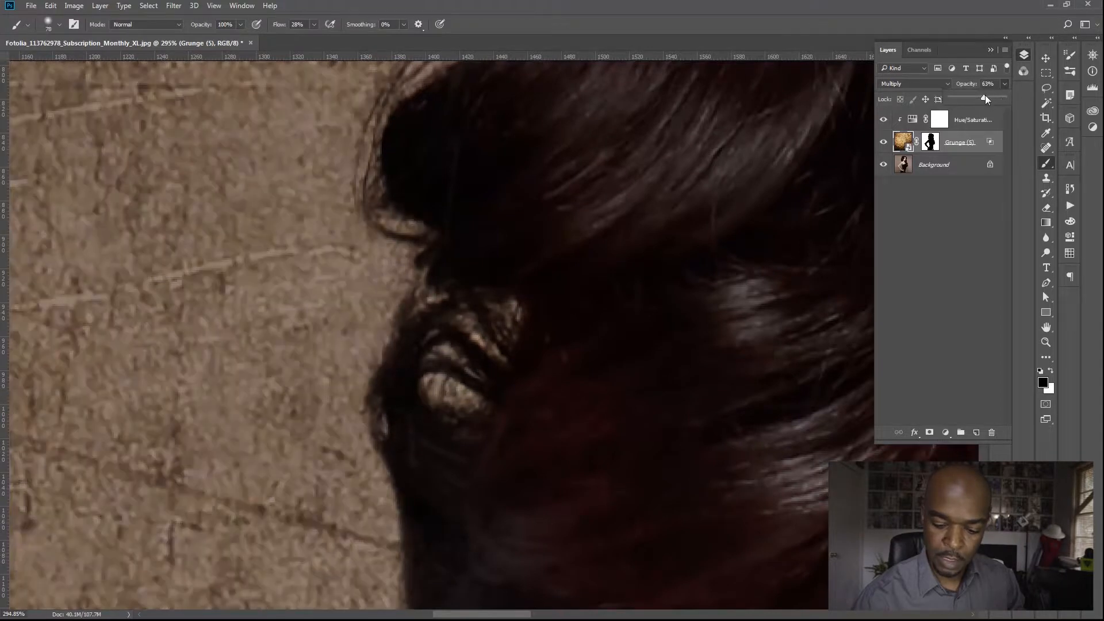
left_click_drag(976, 96, 987, 96)
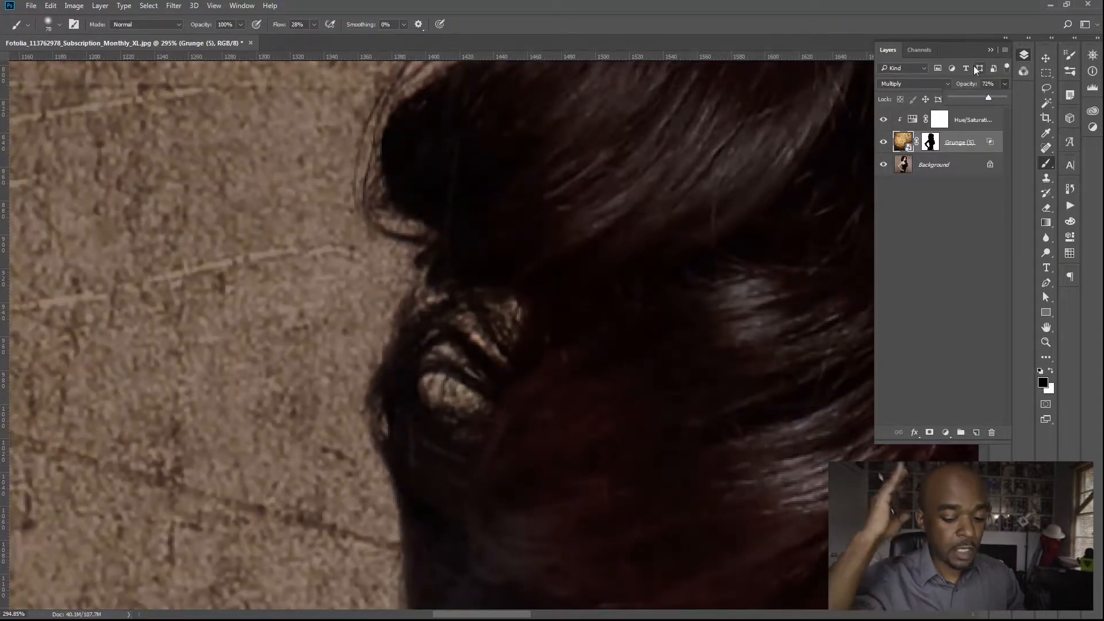
Paint white on the mask along the upper left hair edge and restore the Grunge (5) layer's opacity to 100%.
left_click(930, 141)
key("x")
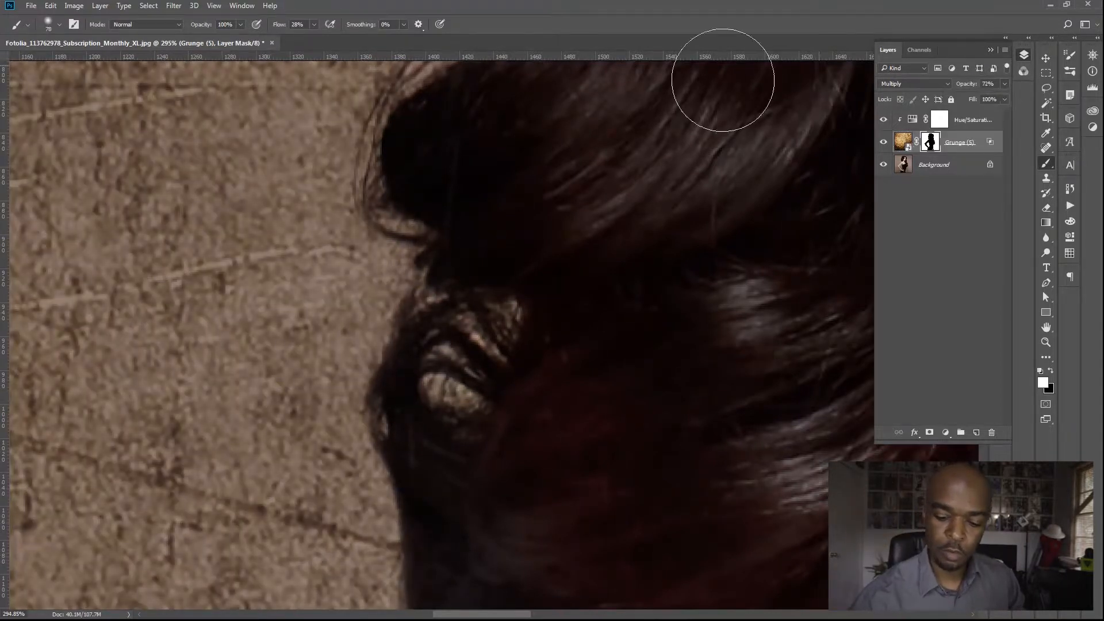
left_click_drag(377, 220, 321, 382)
left_click(999, 85)
mouse_move(310, 327)
left_mouse_down()
mouse_move(379, 262)
mouse_move(370, 147)
mouse_move(374, 258)
mouse_move(365, 217)
mouse_move(354, 259)
left_mouse_up()
left_click_drag(397, 312, 399, 395)
mouse_move(390, 236)
left_mouse_down()
mouse_move(416, 250)
mouse_move(376, 292)
mouse_move(356, 365)
mouse_move(383, 201)
mouse_move(416, 119)
mouse_move(391, 184)
mouse_move(426, 327)
mouse_move(427, 284)
left_mouse_up()
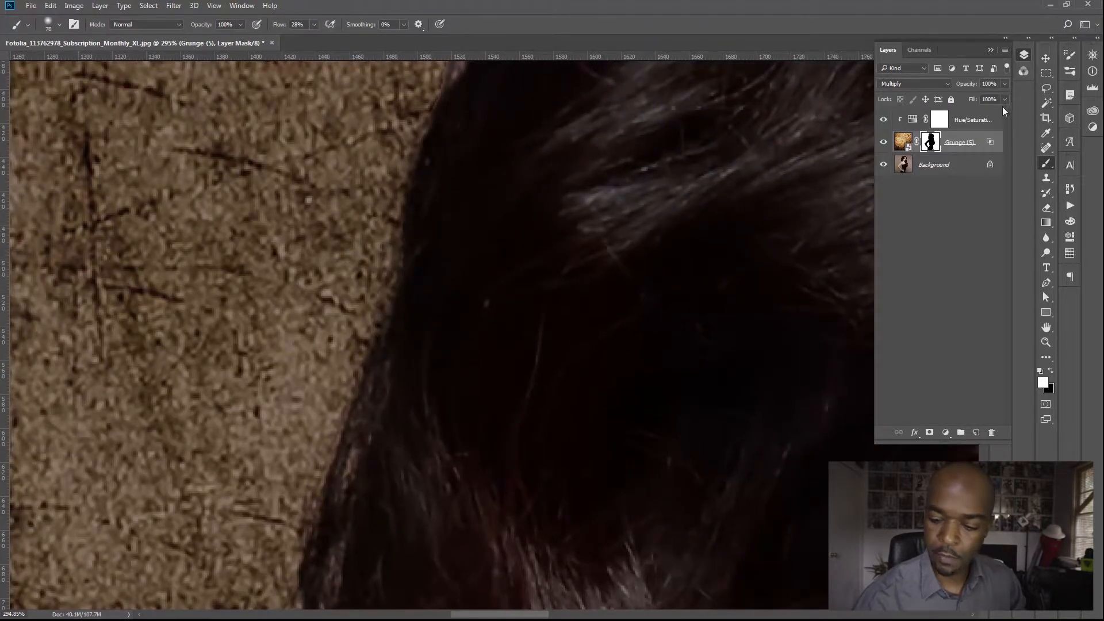
Apply a Gaussian Blur with a 2.4-pixel radius to the Grunge (5) texture.
left_click(1046, 59)
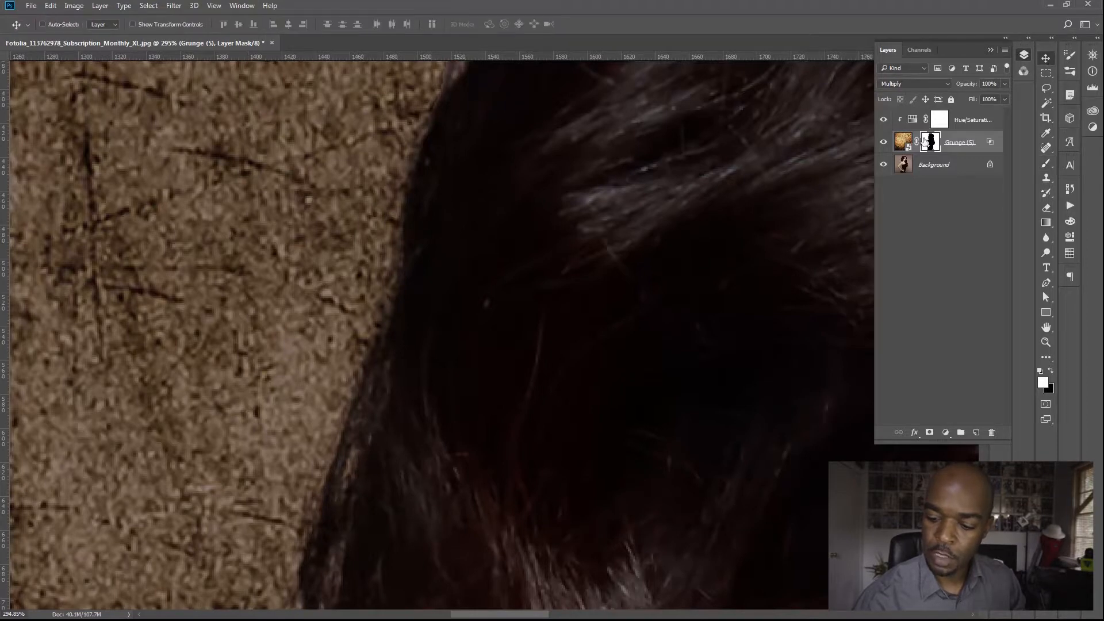
left_click(907, 144)
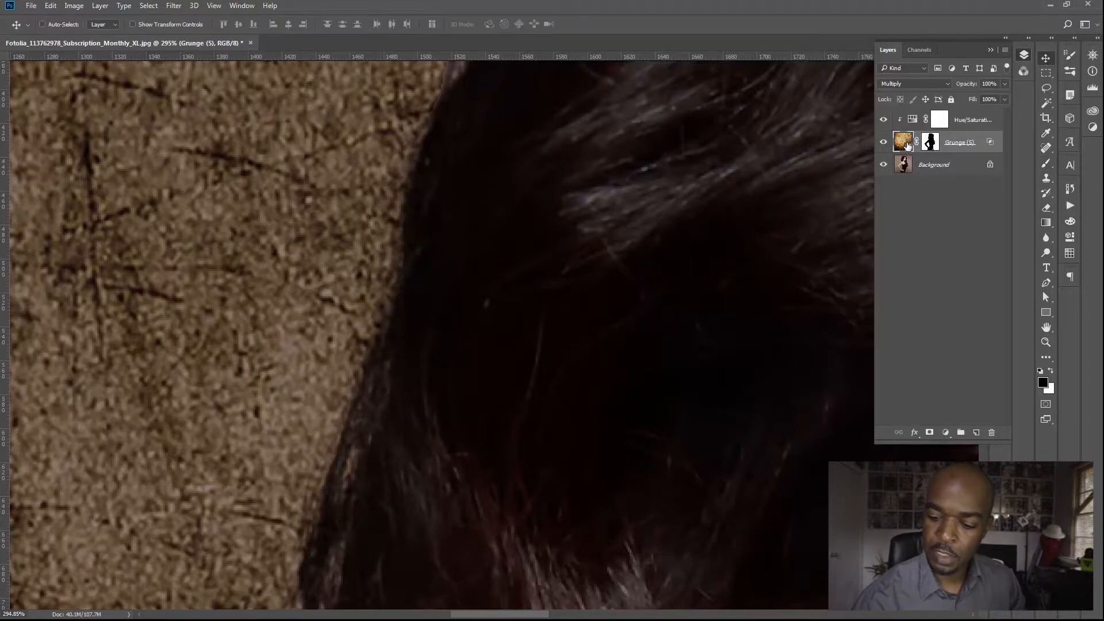
left_click(173, 6)
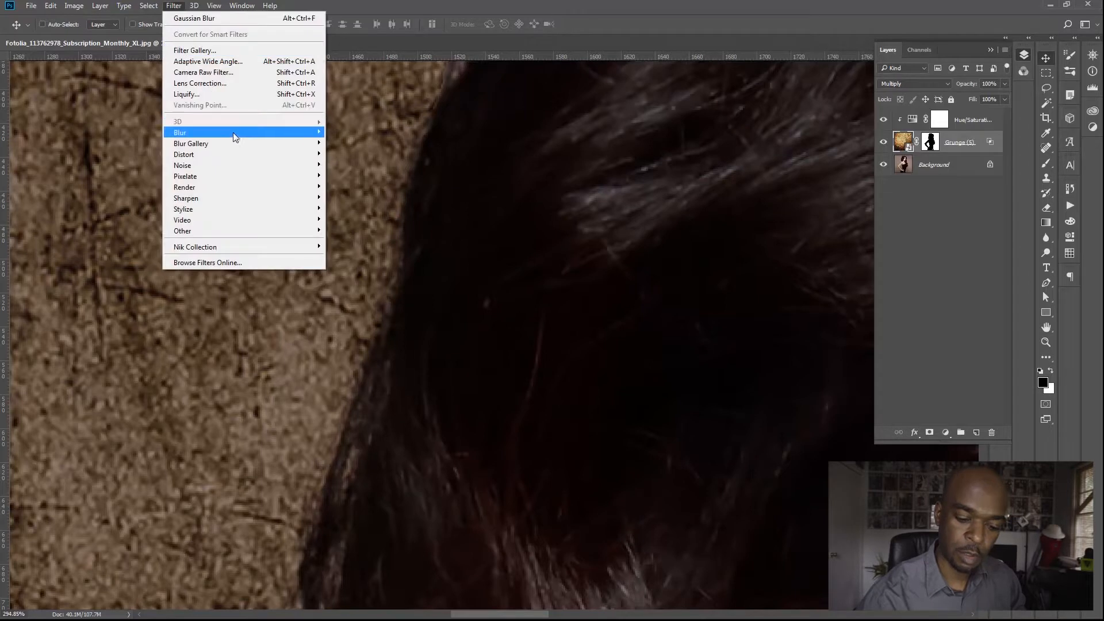
mouse_move(244, 131)
left_click(128, 179)
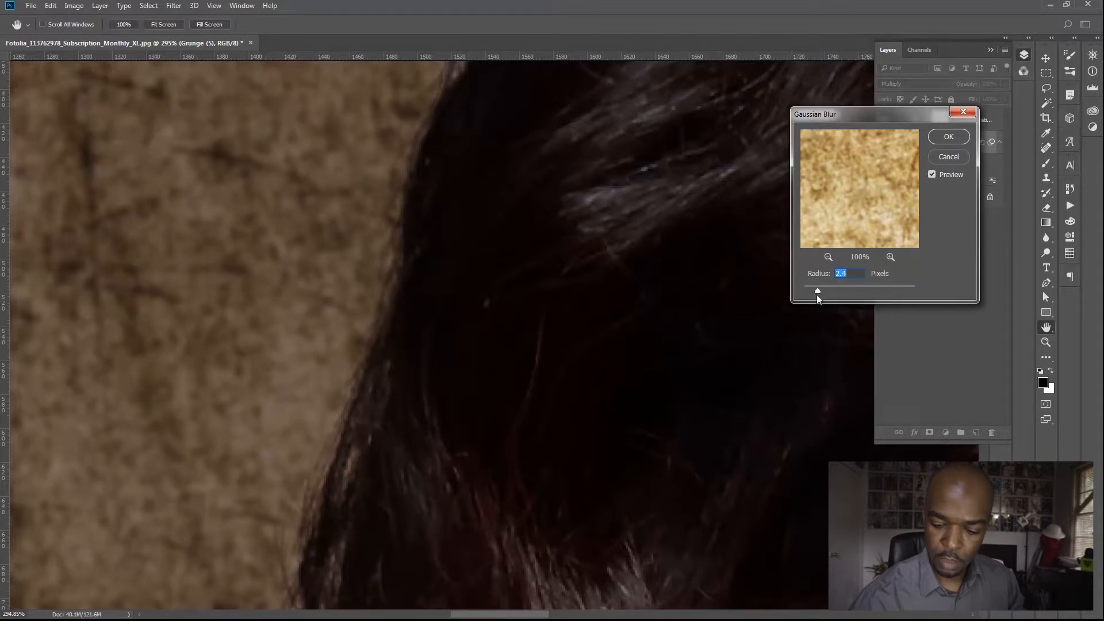
left_click(949, 136)
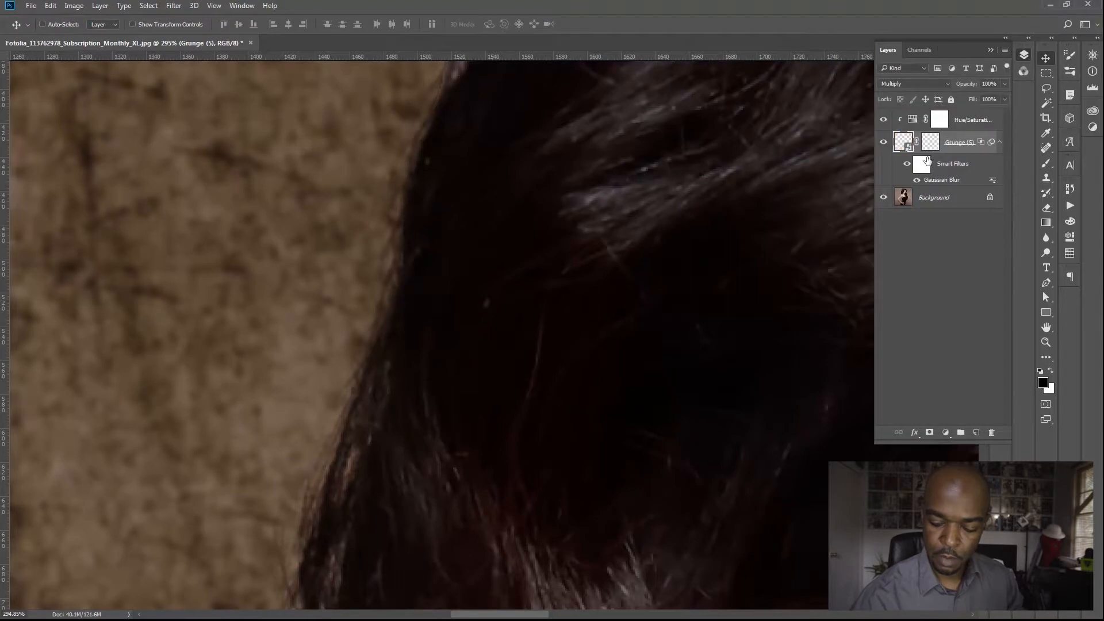
Touch up the Grunge (5) layer's mask with white at the left hair edge beside the upper curl.
left_click_drag(691, 275, 587, 285)
left_click_drag(712, 348, 609, 303)
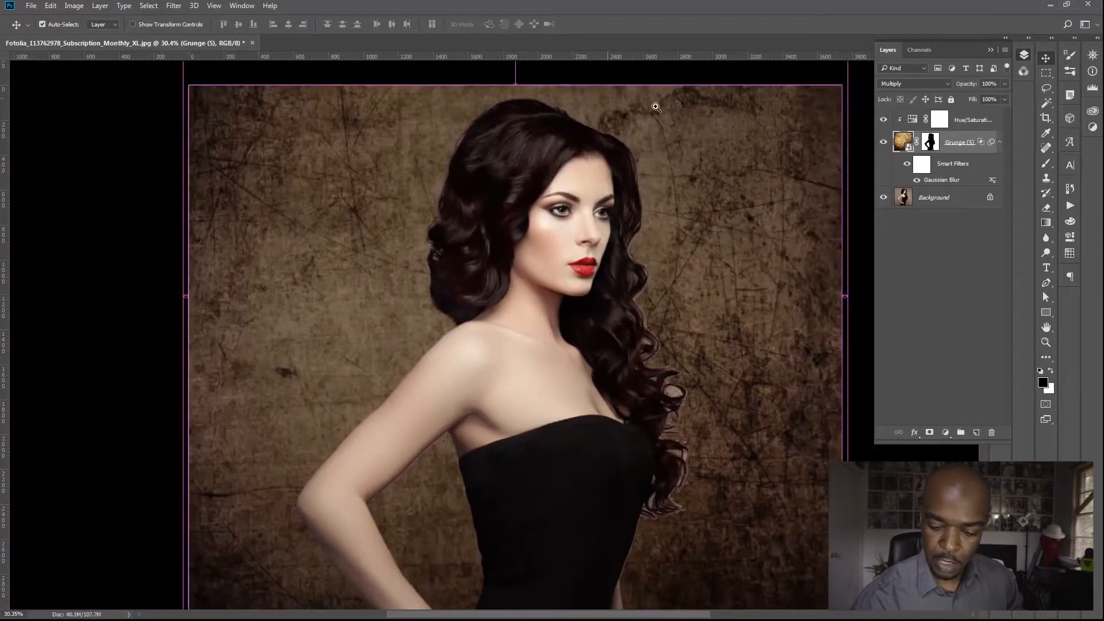
left_click_drag(442, 264, 502, 256)
left_click_drag(568, 292, 363, 181)
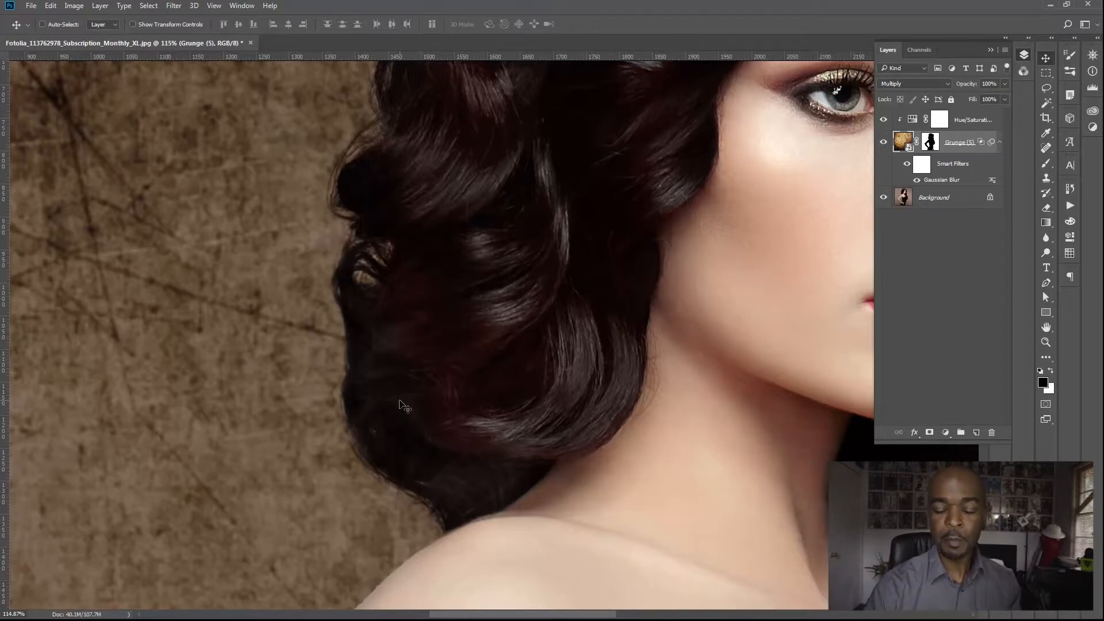
left_click(933, 144)
key("b")
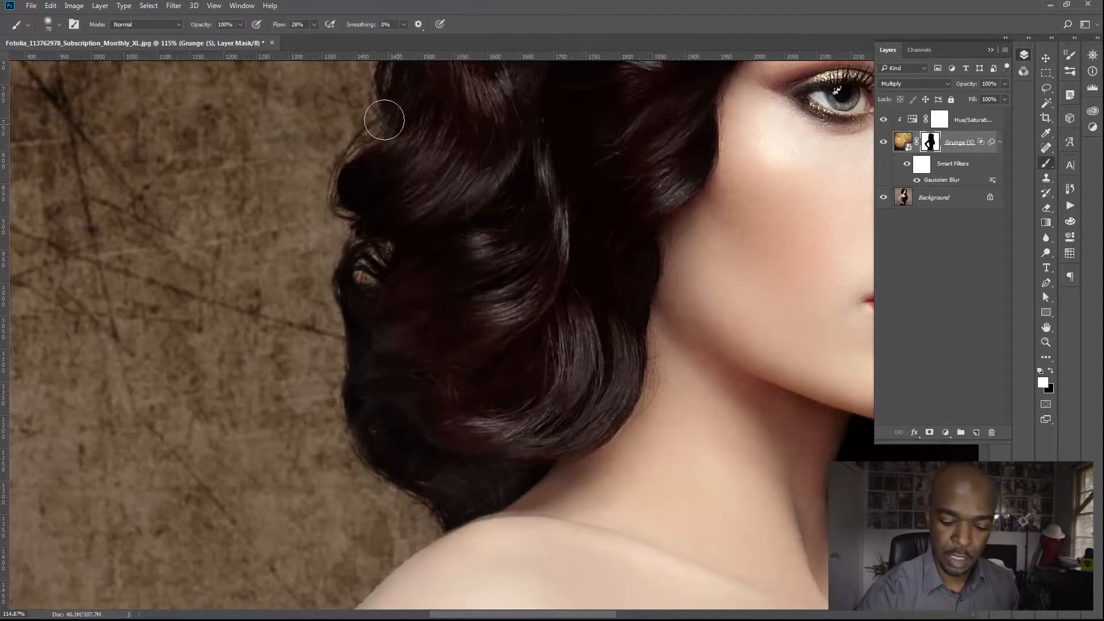
left_click_drag(375, 156, 376, 173)
Toggle the Grunge (5) layer on and off to examine how the blurred texture meets the hair edge down to the shoulder.
left_click(883, 143)
left_click(885, 146)
left_click(883, 143)
left_click(883, 143)
left_click(884, 143)
left_click_drag(437, 324, 431, 261)
left_click(884, 143)
left_click(884, 143)
left_click(884, 143)
left_click(444, 340)
left_click(884, 142)
left_click(884, 142)
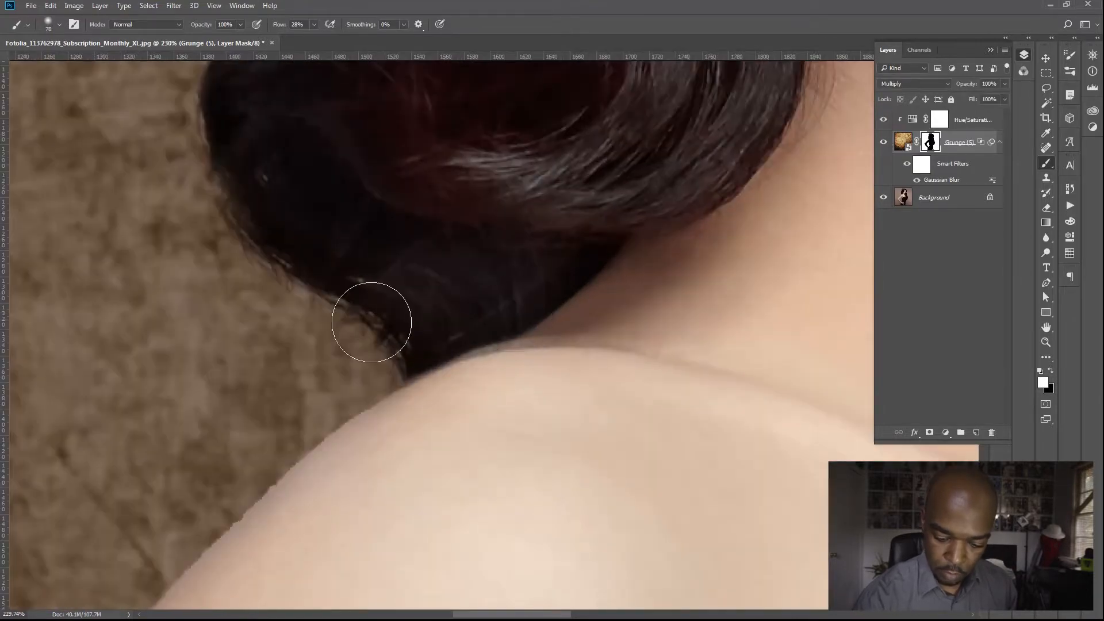
Paint white on the Grunge (5) layer mask over the light fringe along the hair's upper left edge.
left_click(883, 142)
left_click(883, 142)
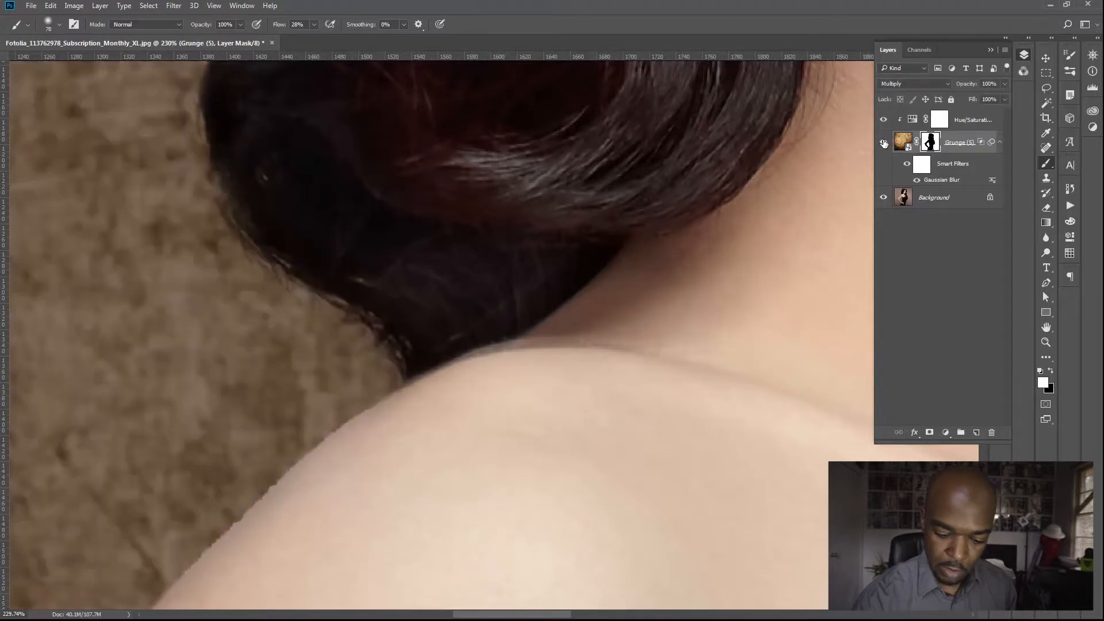
scroll(401, 304, "up", 10)
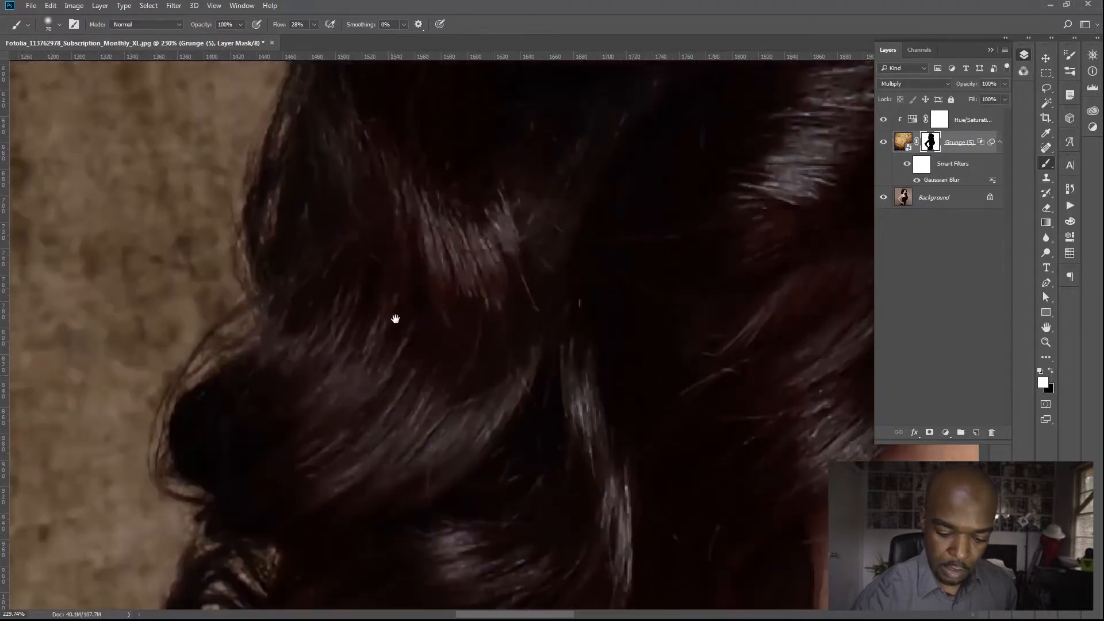
scroll(418, 315, "up", 5)
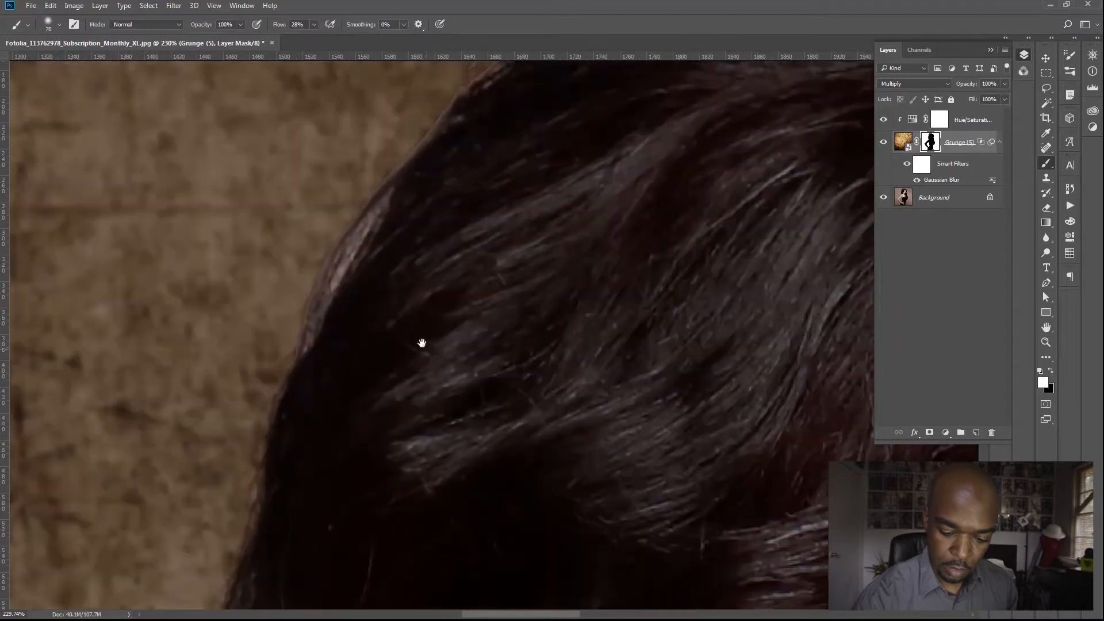
mouse_move(328, 265)
left_mouse_down()
mouse_move(306, 328)
mouse_move(328, 250)
mouse_move(325, 278)
mouse_move(376, 179)
mouse_move(447, 86)
mouse_move(403, 145)
mouse_move(421, 119)
left_mouse_up()
left_click_drag(306, 323, 279, 379)
Paint white on the mask along the top of the head and down the right curve of the crown.
left_click_drag(456, 252, 399, 343)
mouse_move(330, 304)
left_mouse_down()
mouse_move(455, 215)
mouse_move(406, 236)
mouse_move(525, 177)
mouse_move(754, 165)
left_mouse_up()
mouse_move(814, 290)
left_mouse_down()
mouse_move(444, 281)
mouse_move(266, 290)
left_mouse_up()
mouse_move(315, 205)
left_mouse_down()
mouse_move(245, 163)
mouse_move(497, 275)
mouse_move(487, 276)
mouse_move(502, 300)
mouse_move(486, 269)
mouse_move(526, 315)
mouse_move(450, 255)
mouse_move(616, 365)
mouse_move(635, 370)
mouse_move(601, 334)
mouse_move(681, 382)
mouse_move(757, 409)
mouse_move(660, 392)
mouse_move(589, 334)
mouse_move(611, 350)
mouse_move(537, 315)
left_mouse_up()
key("space")
mouse_move(716, 366)
left_mouse_down()
mouse_move(510, 257)
mouse_move(240, 171)
left_mouse_up()
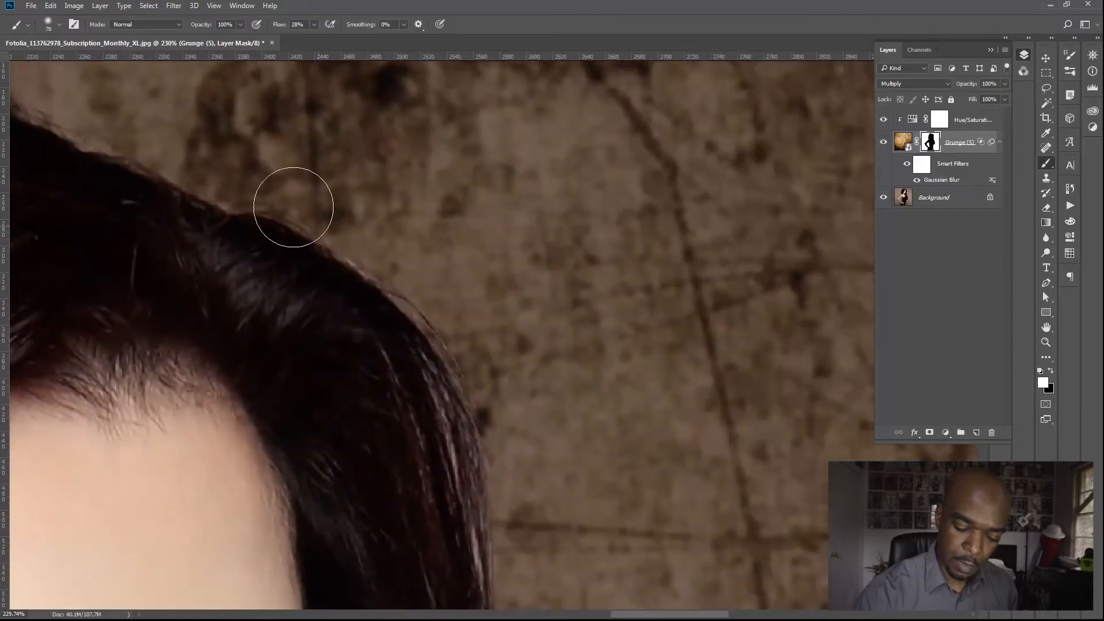
mouse_move(324, 232)
left_mouse_down()
mouse_move(370, 270)
mouse_move(426, 357)
mouse_move(426, 387)
mouse_move(460, 416)
mouse_move(463, 451)
mouse_move(447, 458)
mouse_move(478, 517)
left_mouse_up()
Paint white on the mask along the right hair edge beside the eye and over the light strands inside it.
key("space")
left_click_drag(490, 357, 515, 95)
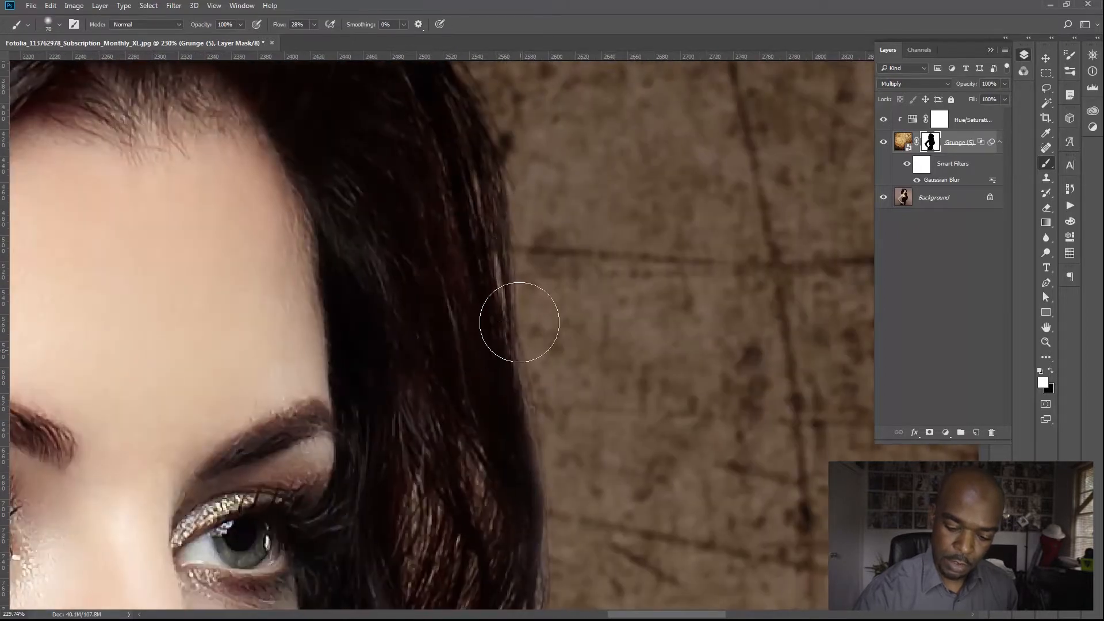
key("space")
left_click_drag(508, 291, 511, 144)
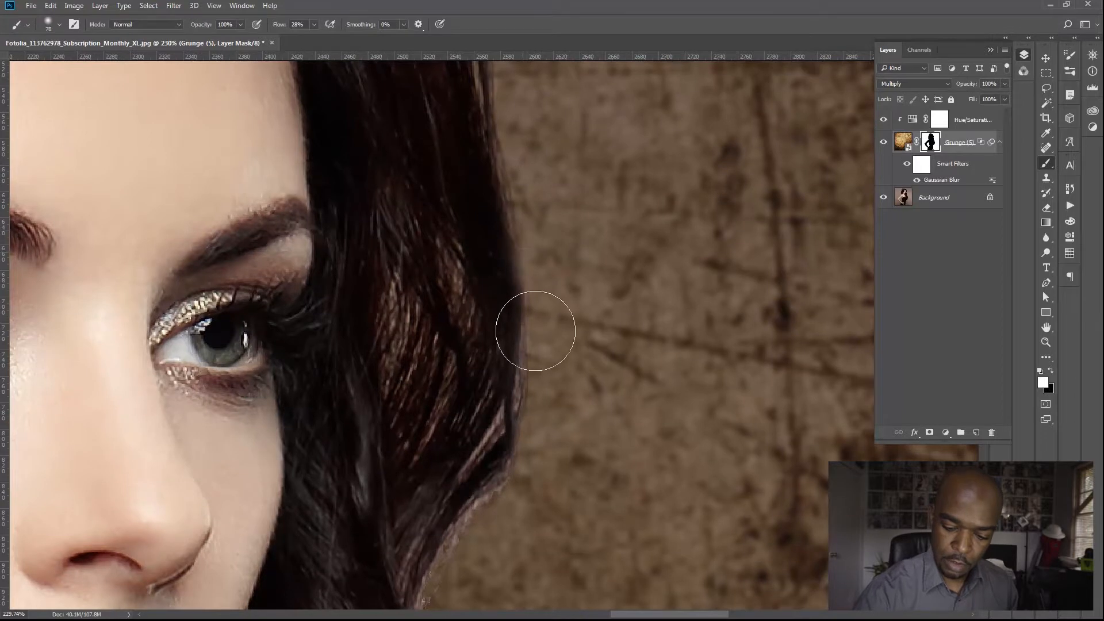
mouse_move(520, 286)
left_mouse_down()
mouse_move(505, 431)
mouse_move(442, 553)
left_mouse_up()
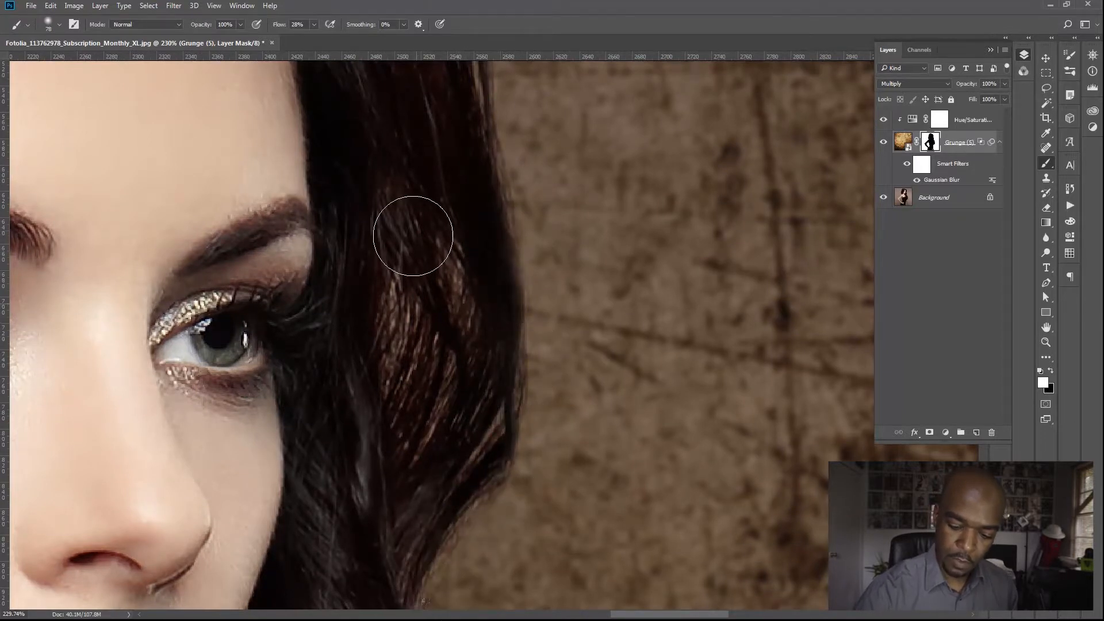
mouse_move(408, 340)
left_mouse_down()
mouse_move(397, 261)
mouse_move(411, 359)
mouse_move(429, 382)
mouse_move(420, 450)
mouse_move(447, 292)
mouse_move(452, 325)
mouse_move(432, 251)
left_mouse_up()
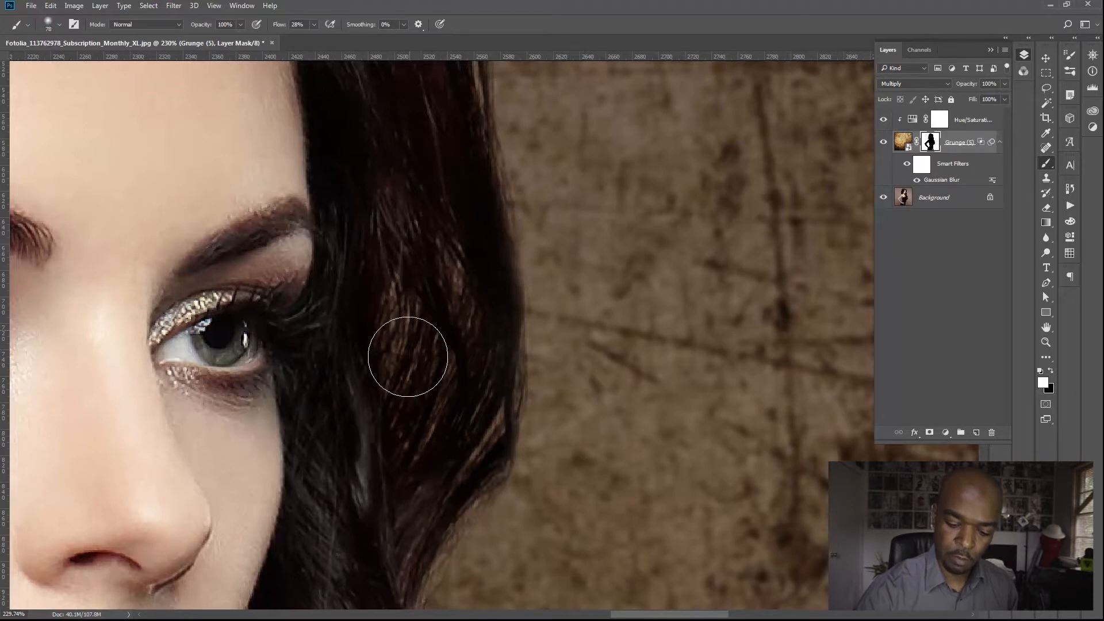
Paint white on the mask along the right hair edge beside the lips, following the wave below it.
left_click_drag(515, 448, 480, 188)
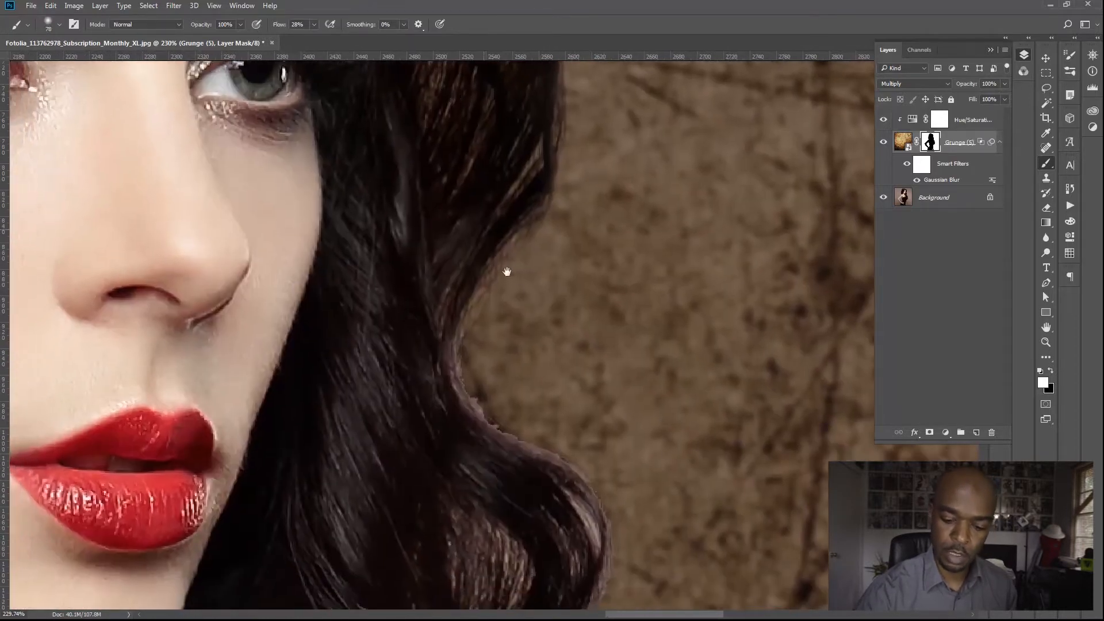
mouse_move(465, 365)
left_mouse_down()
mouse_move(483, 405)
mouse_move(476, 312)
mouse_move(471, 366)
mouse_move(534, 435)
mouse_move(535, 419)
mouse_move(545, 428)
mouse_move(602, 519)
mouse_move(601, 494)
mouse_move(592, 482)
mouse_move(598, 567)
left_mouse_up()
left_click_drag(603, 490, 569, 221)
mouse_move(426, 247)
left_mouse_down()
mouse_move(446, 302)
mouse_move(441, 259)
mouse_move(436, 308)
mouse_move(486, 289)
mouse_move(443, 245)
mouse_move(442, 312)
mouse_move(464, 305)
mouse_move(442, 254)
mouse_move(505, 355)
mouse_move(475, 431)
mouse_move(532, 372)
mouse_move(568, 292)
mouse_move(561, 349)
mouse_move(548, 360)
mouse_move(567, 315)
mouse_move(505, 415)
left_mouse_up()
Paint white on the mask over the small inner gap and the outer edge of the curls below the chin.
left_click_drag(569, 438, 546, 166)
left_click_drag(527, 210, 529, 213)
left_click_drag(411, 291, 412, 288)
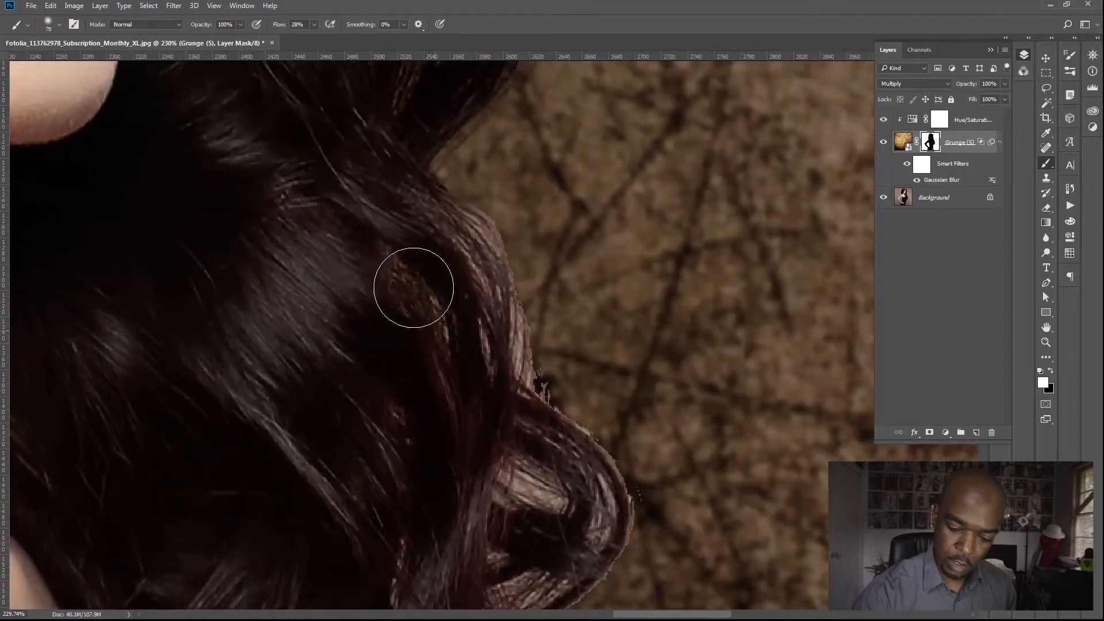
mouse_move(448, 207)
left_mouse_down()
mouse_move(515, 305)
mouse_move(530, 374)
mouse_move(548, 366)
mouse_move(596, 439)
mouse_move(615, 542)
mouse_move(626, 494)
left_mouse_up()
Reduce the brush size to 39 px and paint white on the mask inside the looped curl and along the hair beneath it.
left_click_drag(685, 473, 665, 252)
right_click(683, 309)
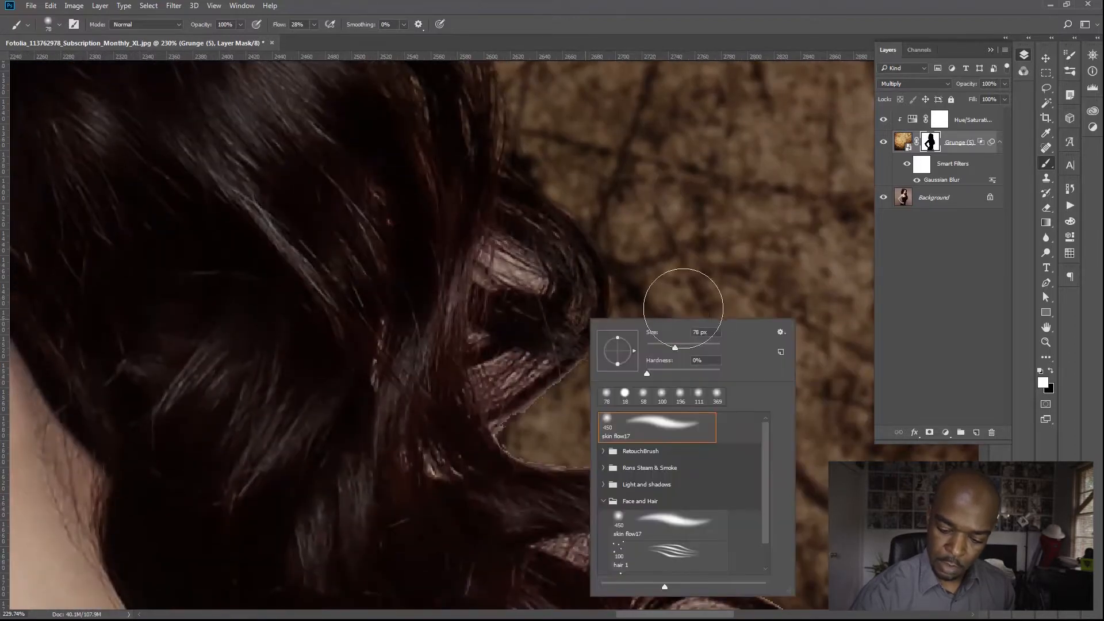
key("Return")
mouse_move(504, 251)
left_mouse_down()
mouse_move(490, 280)
mouse_move(500, 274)
mouse_move(496, 243)
mouse_move(538, 289)
left_mouse_up()
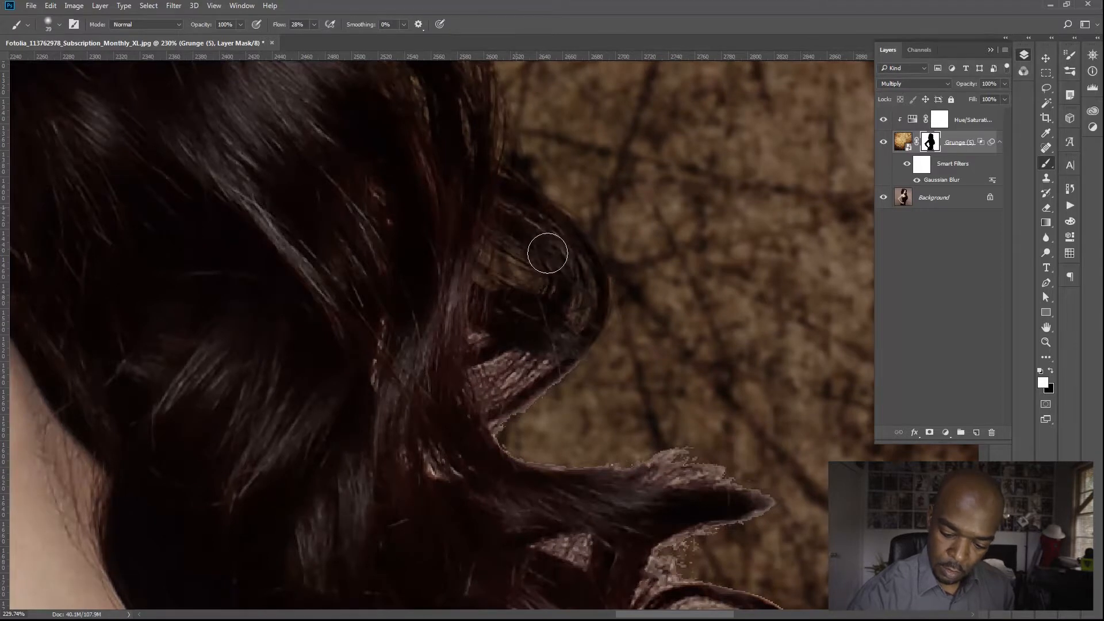
mouse_move(504, 371)
left_mouse_down()
mouse_move(480, 374)
mouse_move(485, 399)
mouse_move(536, 363)
mouse_move(500, 394)
left_mouse_up()
left_click_drag(488, 442, 528, 414)
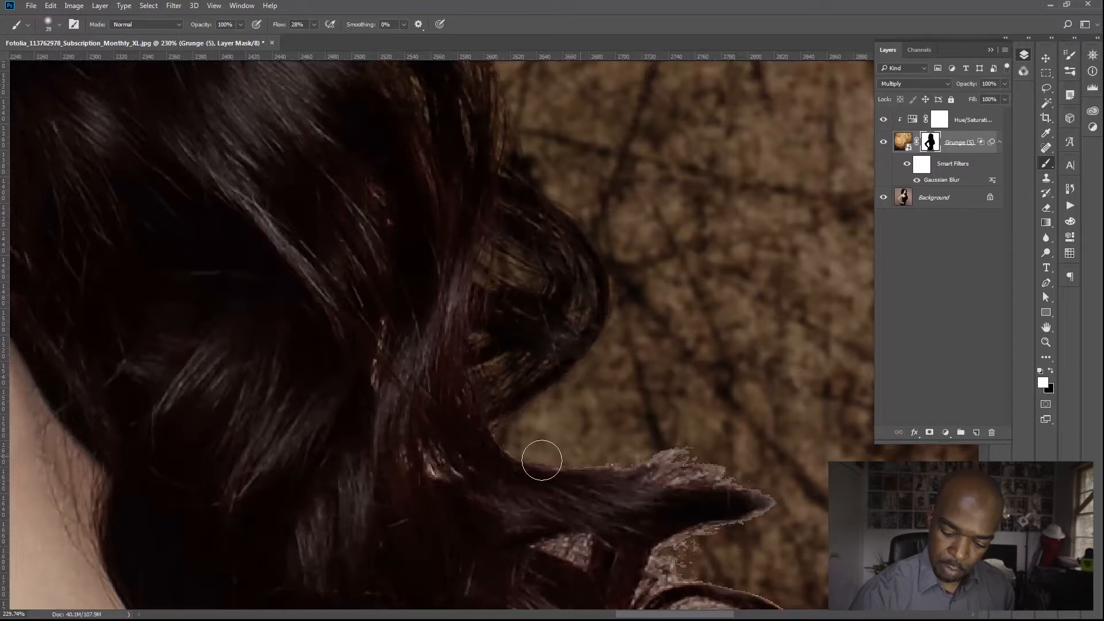
mouse_move(614, 453)
left_mouse_down()
mouse_move(671, 459)
mouse_move(524, 449)
left_mouse_up()
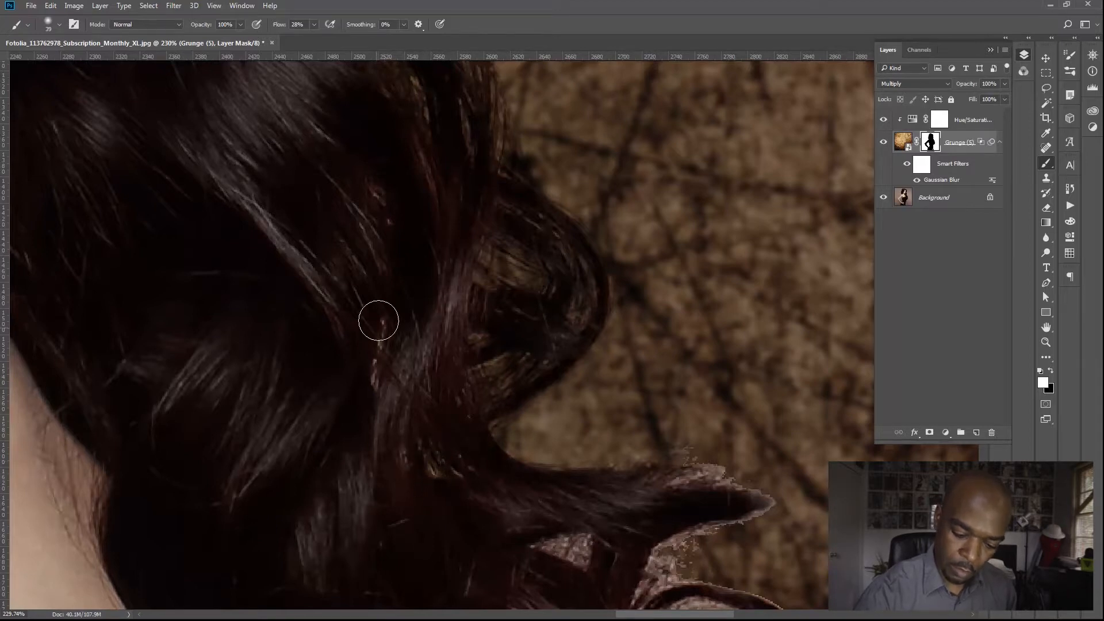
Paint white on the mask around the pointed lock of hair and in the small gap under it.
mouse_move(689, 457)
left_mouse_down()
mouse_move(718, 460)
mouse_move(651, 473)
left_mouse_up()
left_click_drag(753, 483, 748, 492)
mouse_move(725, 530)
left_mouse_down()
mouse_move(677, 537)
mouse_move(668, 562)
left_mouse_up()
left_click_drag(537, 547, 579, 542)
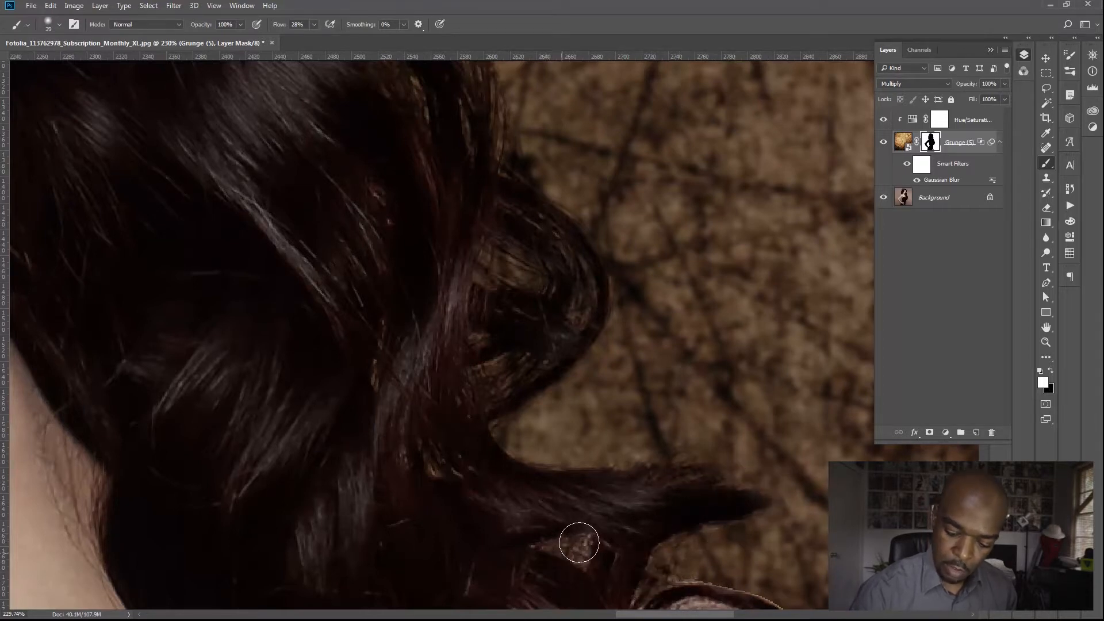
Paint white on the mask inside and around the ring-shaped curl and over the frayed strands beneath it.
left_click_drag(696, 502, 523, 154)
mouse_move(519, 280)
left_mouse_down()
mouse_move(468, 312)
mouse_move(545, 302)
mouse_move(535, 335)
mouse_move(545, 318)
mouse_move(507, 318)
mouse_move(568, 310)
mouse_move(590, 323)
mouse_move(574, 301)
mouse_move(583, 329)
mouse_move(554, 283)
mouse_move(567, 284)
mouse_move(542, 269)
left_mouse_up()
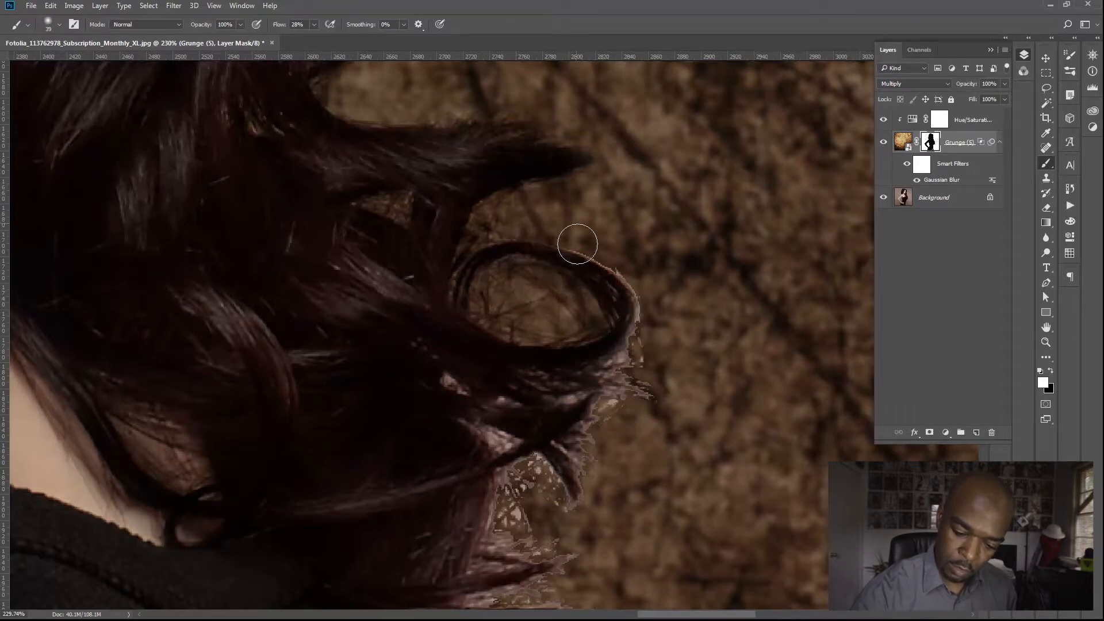
mouse_move(601, 250)
left_mouse_down()
mouse_move(635, 316)
mouse_move(610, 373)
mouse_move(582, 508)
left_mouse_up()
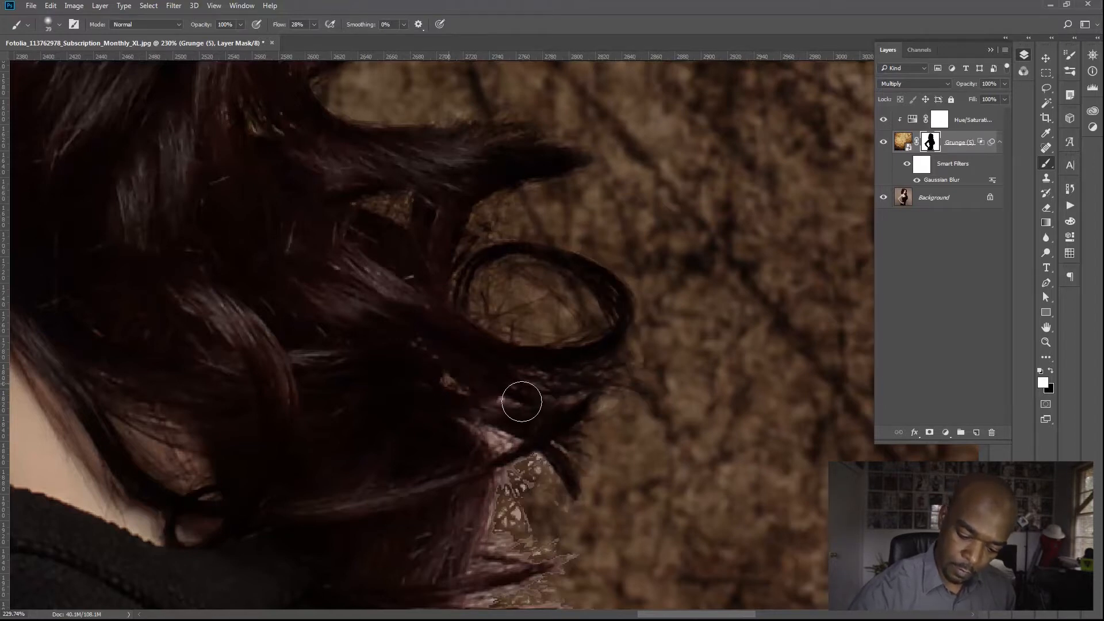
mouse_move(502, 409)
left_mouse_down()
mouse_move(482, 427)
mouse_move(507, 443)
left_mouse_up()
mouse_move(490, 516)
left_mouse_down()
mouse_move(514, 483)
mouse_move(510, 517)
left_mouse_up()
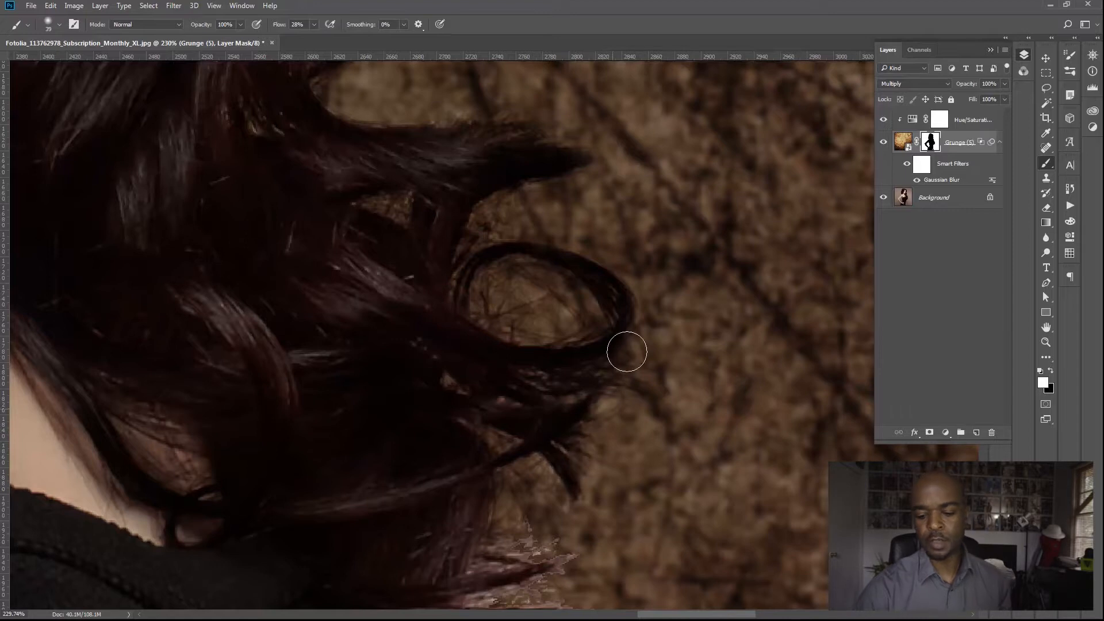
Paint white on the mask between the wispy strands beside the dress and inside the curl below them.
mouse_move(634, 433)
left_mouse_down()
mouse_move(603, 345)
mouse_move(596, 177)
left_mouse_up()
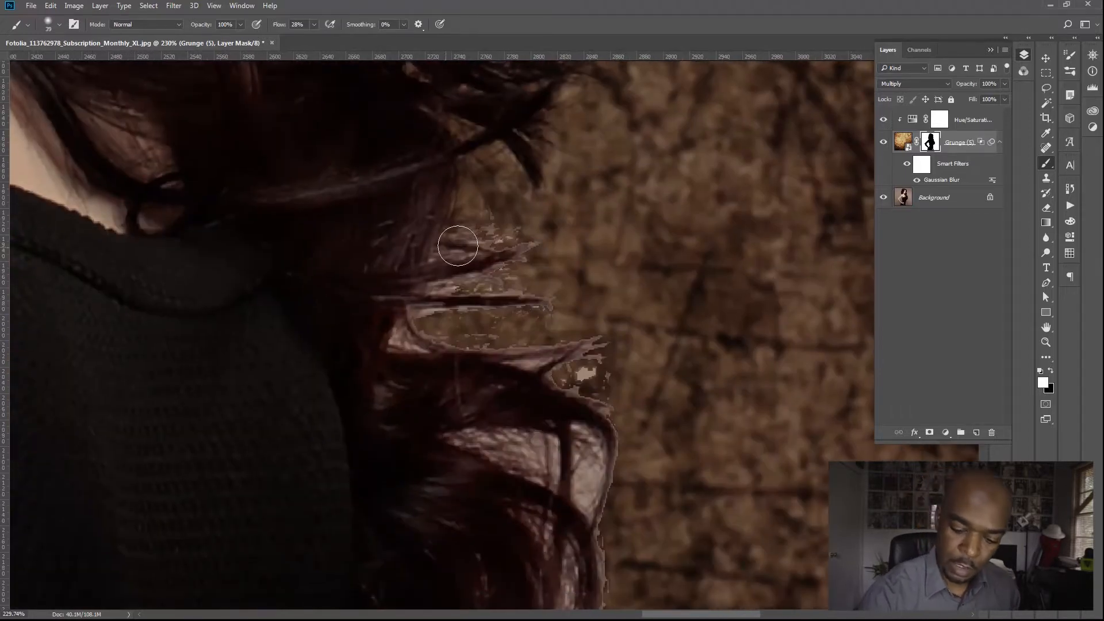
mouse_move(438, 260)
left_mouse_down()
mouse_move(517, 229)
mouse_move(481, 276)
mouse_move(542, 283)
mouse_move(516, 314)
left_mouse_up()
left_click_drag(406, 343, 427, 327)
mouse_move(513, 327)
left_mouse_down()
mouse_move(541, 354)
mouse_move(592, 345)
left_mouse_up()
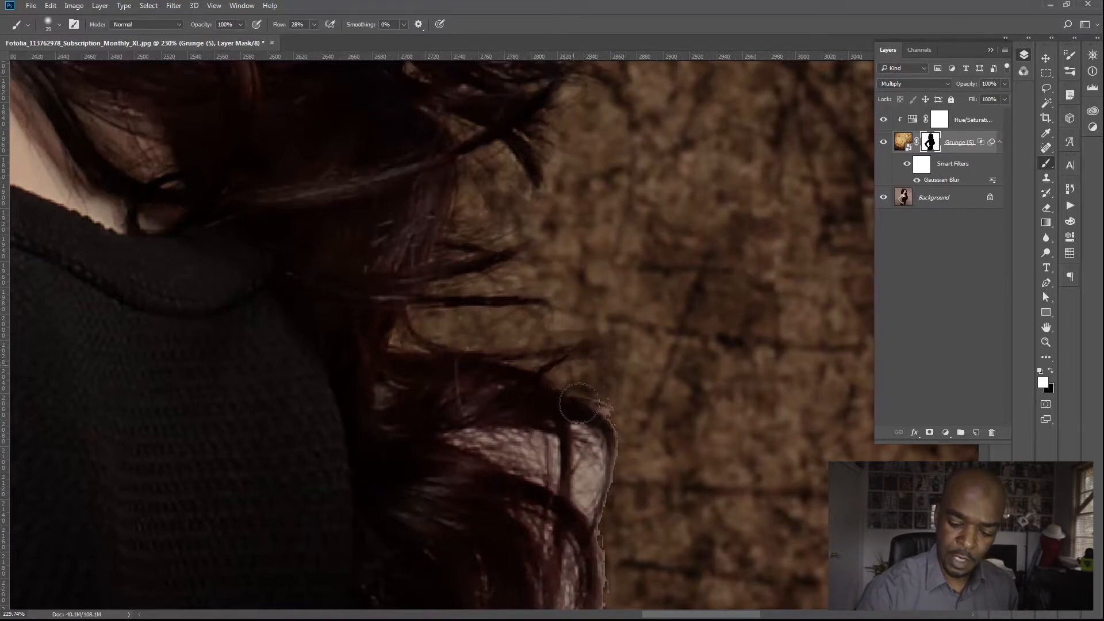
mouse_move(484, 448)
left_mouse_down()
mouse_move(527, 439)
mouse_move(527, 464)
mouse_move(482, 438)
left_mouse_up()
left_click_drag(593, 489, 571, 420)
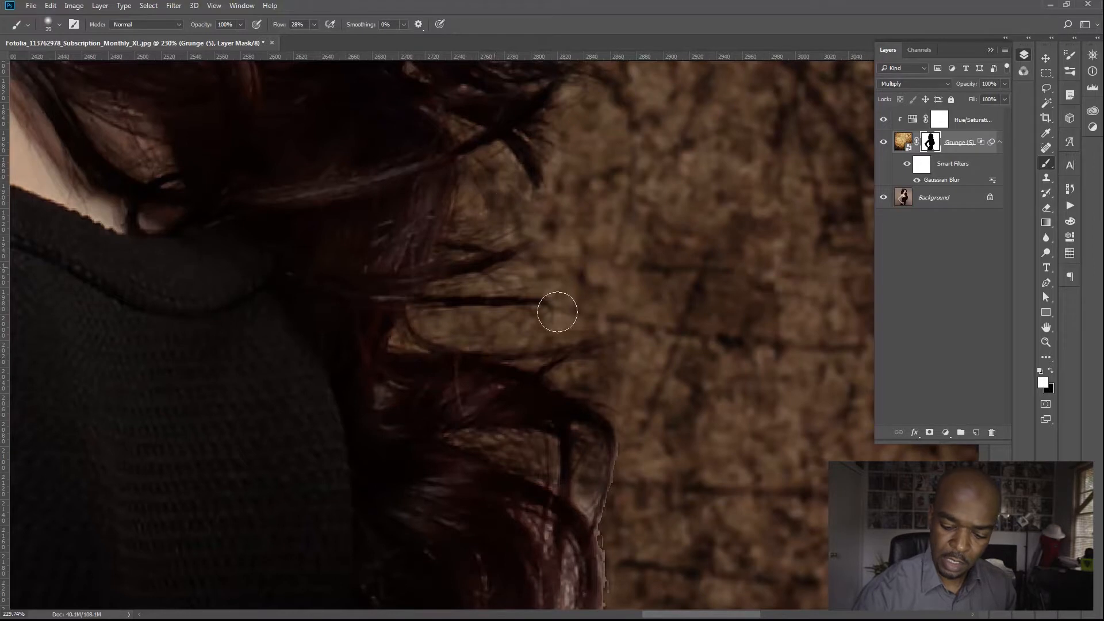
mouse_move(581, 426)
left_mouse_down()
mouse_move(581, 515)
mouse_move(618, 435)
left_mouse_up()
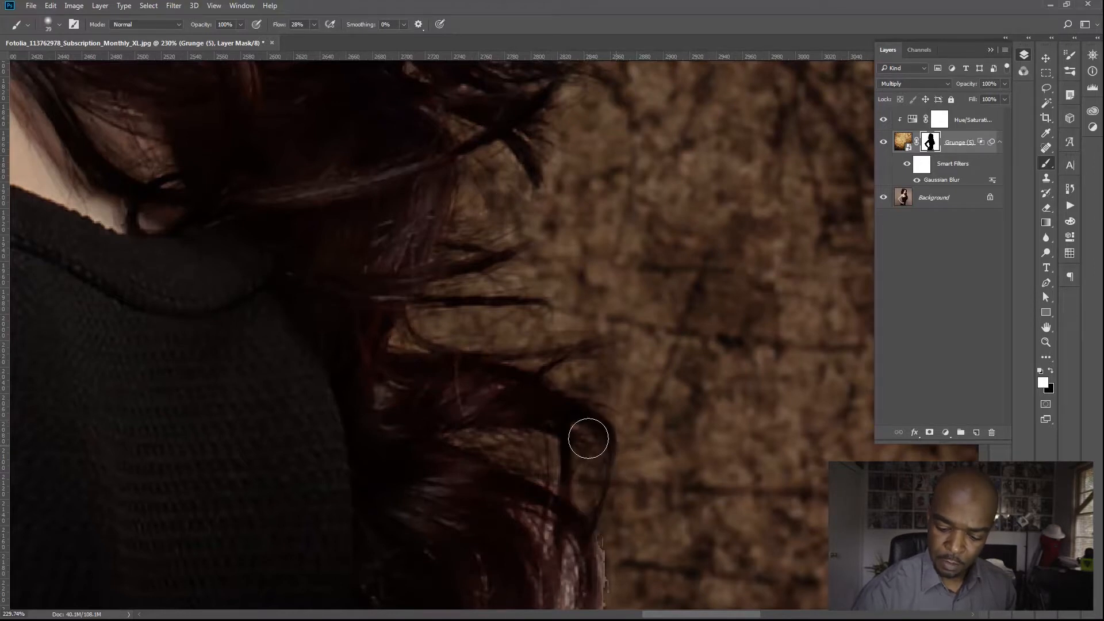
Paint white on the mask over the light outer strands of the lower curl and the gap beside the dress.
left_click_drag(628, 474, 539, 225)
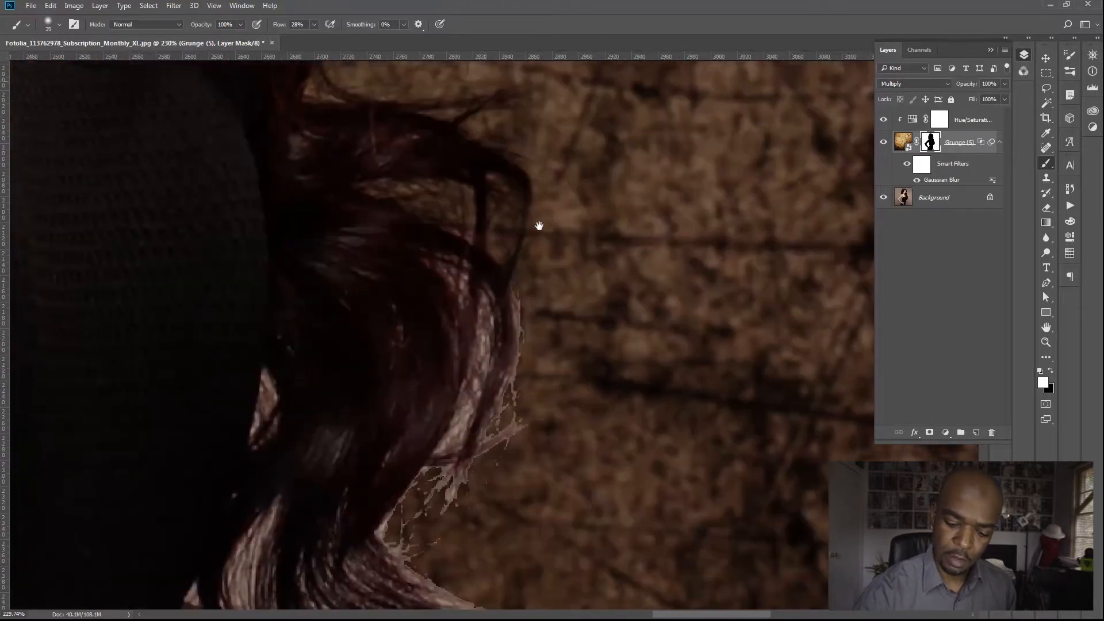
left_click_drag(488, 303, 471, 353)
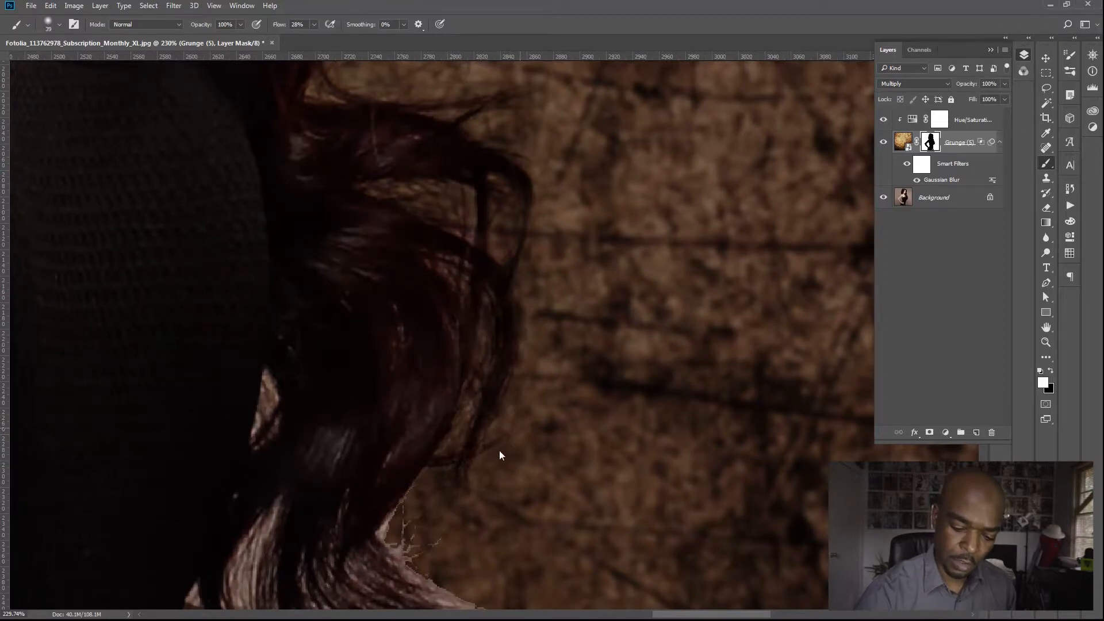
mouse_move(269, 393)
left_mouse_down()
mouse_move(266, 434)
mouse_move(268, 397)
left_mouse_up()
Paint white on the mask over the light gaps between the lowest hair tips, including those next to the dress.
mouse_move(472, 501)
left_mouse_down()
mouse_move(515, 264)
mouse_move(502, 268)
left_mouse_up()
left_click_drag(423, 310, 451, 266)
mouse_move(457, 326)
left_mouse_down()
mouse_move(488, 357)
mouse_move(508, 344)
left_mouse_up()
mouse_move(526, 399)
left_mouse_down()
mouse_move(476, 394)
mouse_move(377, 451)
mouse_move(275, 436)
mouse_move(217, 451)
mouse_move(335, 451)
mouse_move(297, 438)
mouse_move(236, 364)
mouse_move(233, 388)
left_mouse_up()
mouse_move(302, 415)
left_mouse_down()
mouse_move(278, 327)
mouse_move(315, 264)
mouse_move(308, 274)
left_mouse_up()
left_click_drag(314, 380, 352, 405)
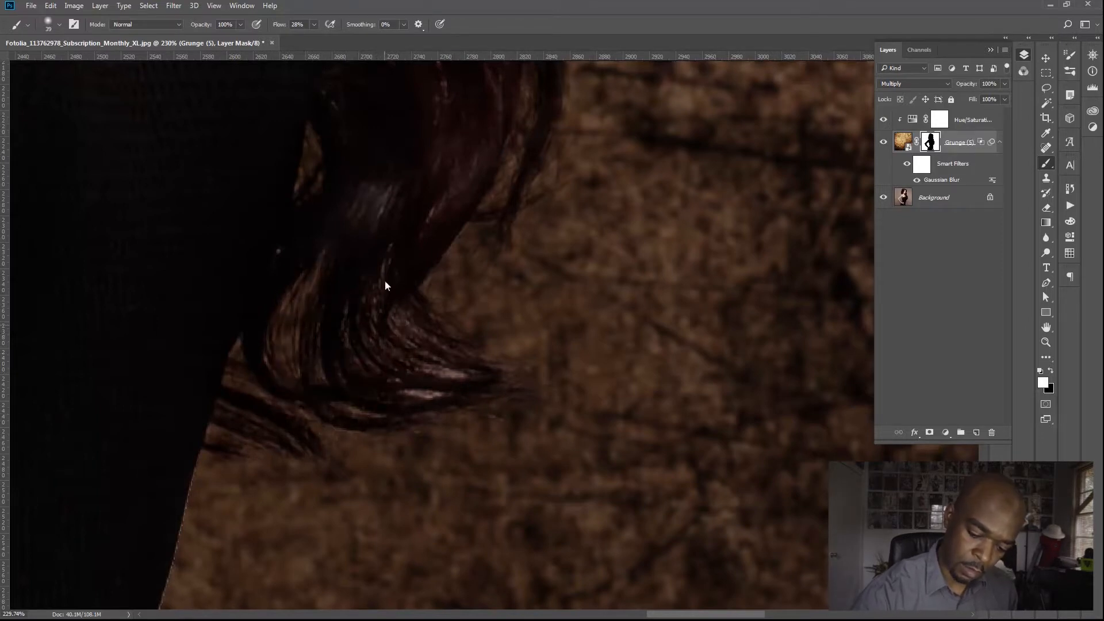
mouse_move(449, 379)
left_mouse_down()
mouse_move(416, 390)
mouse_move(428, 399)
left_mouse_up()
Paint white on the mask along the right edge of the dress from the hair tips down toward the arm.
mouse_move(393, 311)
left_mouse_down()
mouse_move(493, 223)
mouse_move(452, 199)
mouse_move(430, 217)
mouse_move(390, 315)
mouse_move(415, 241)
mouse_move(368, 161)
mouse_move(357, 223)
mouse_move(380, 187)
mouse_move(385, 412)
mouse_move(291, 430)
mouse_move(243, 344)
mouse_move(191, 555)
mouse_move(191, 537)
mouse_move(348, 316)
mouse_move(249, 605)
left_mouse_up()
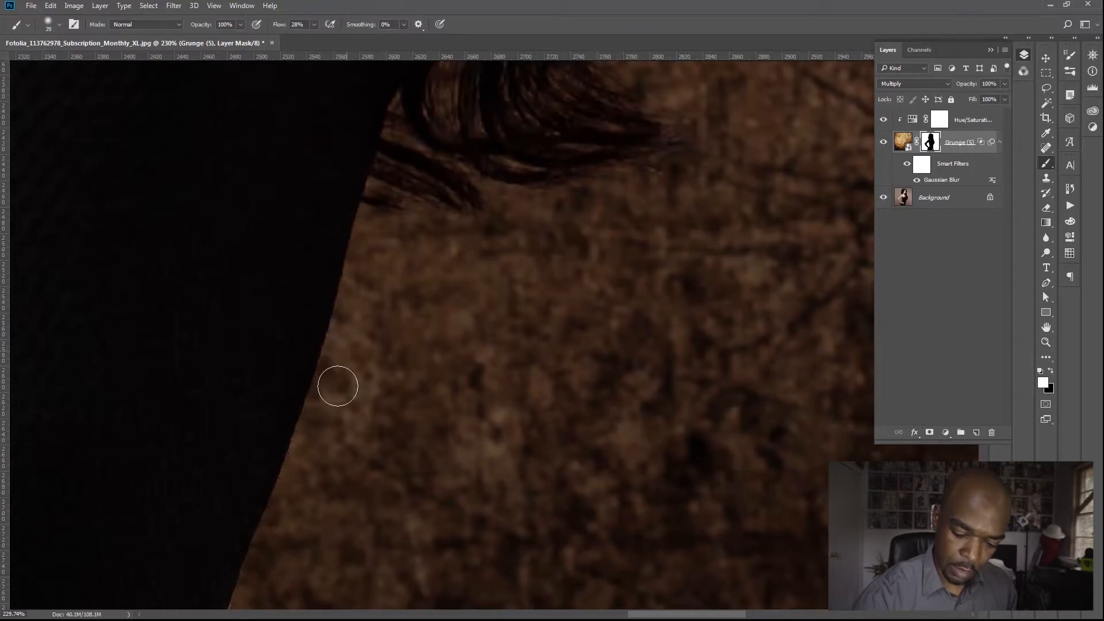
left_click_drag(387, 374, 473, 109)
left_click_drag(408, 243, 405, 243)
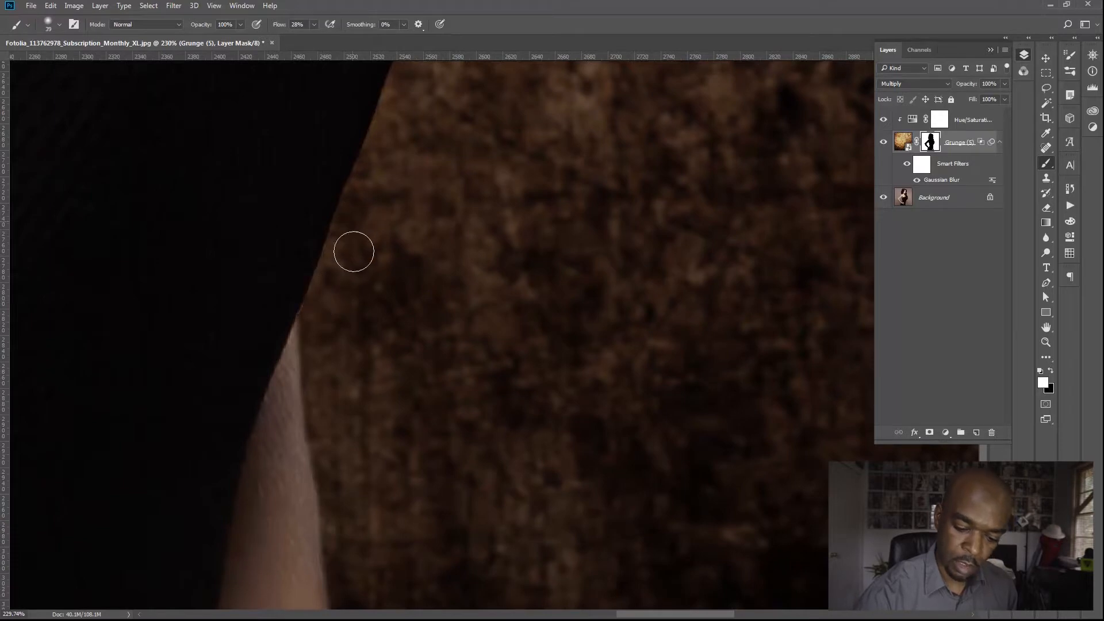
Set the brush size to 12 px for touching up the narrow gap between the dress and the right forearm.
left_click_drag(489, 575, 500, 311)
left_click_drag(484, 484, 507, 308)
left_click_drag(485, 546, 678, 232)
right_click(348, 261)
type("12")
key("Return")
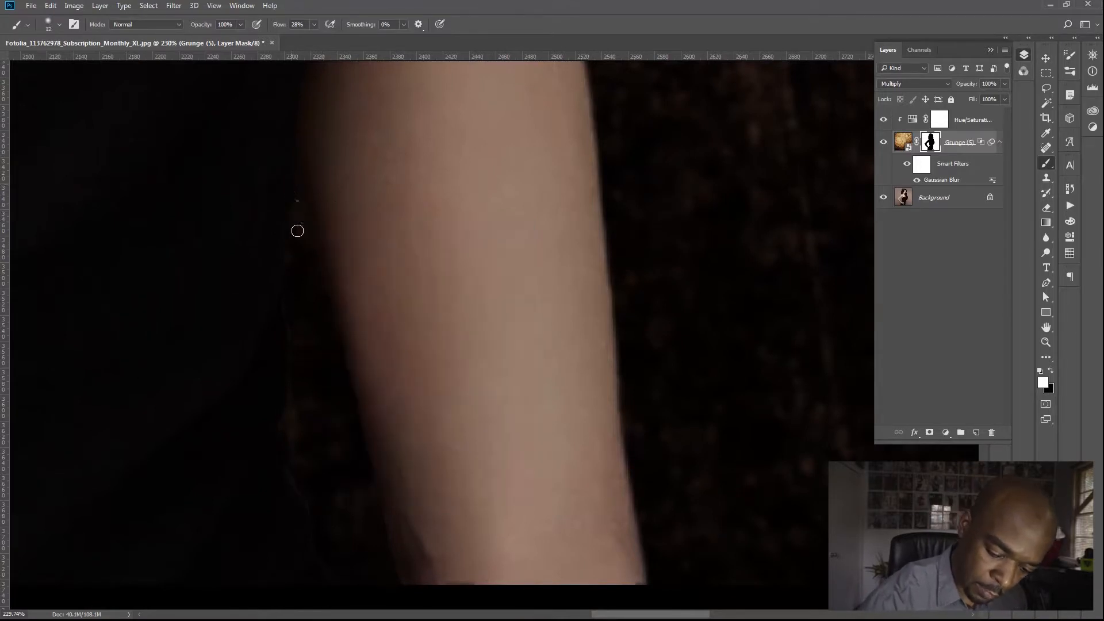
Paint white on the mask over the thin light outline along the dress's left hip and the underside of the wrist.
mouse_move(690, 441)
left_mouse_down()
mouse_move(677, 364)
mouse_move(633, 342)
mouse_move(521, 381)
mouse_move(336, 355)
mouse_move(391, 356)
left_mouse_up()
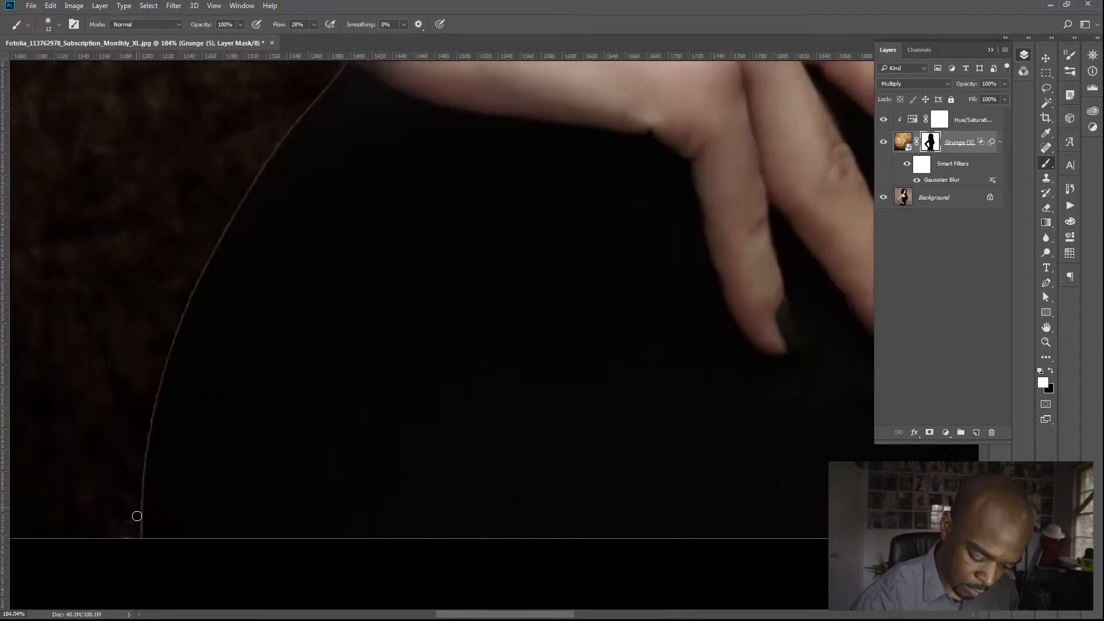
mouse_move(139, 462)
left_mouse_down()
mouse_move(150, 380)
mouse_move(144, 446)
left_mouse_up()
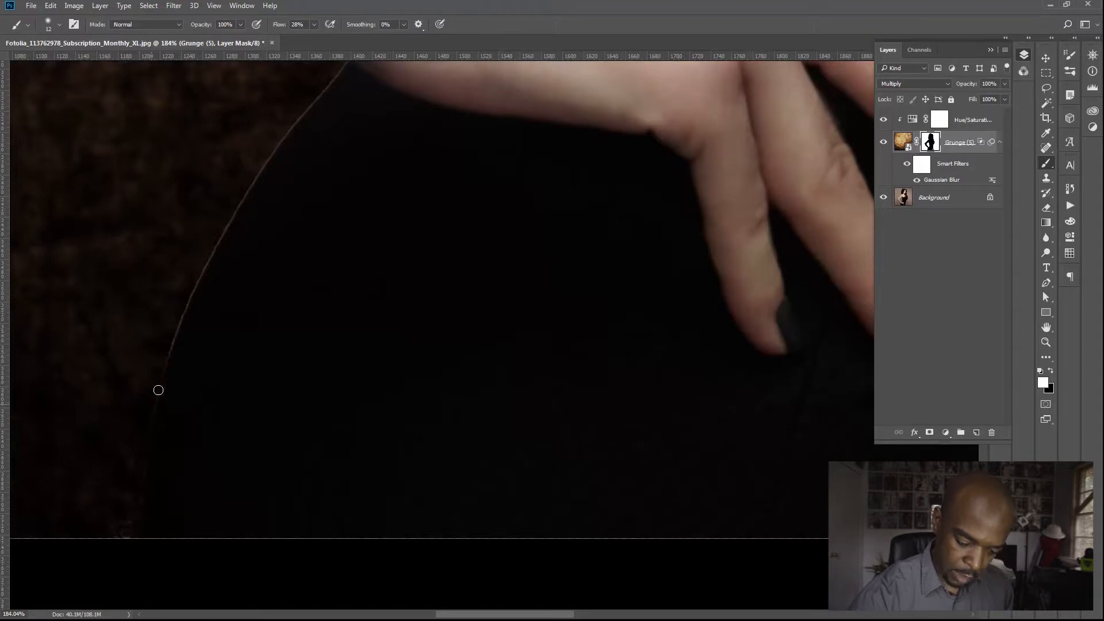
left_click_drag(192, 288, 251, 177)
left_click_drag(286, 133, 251, 183)
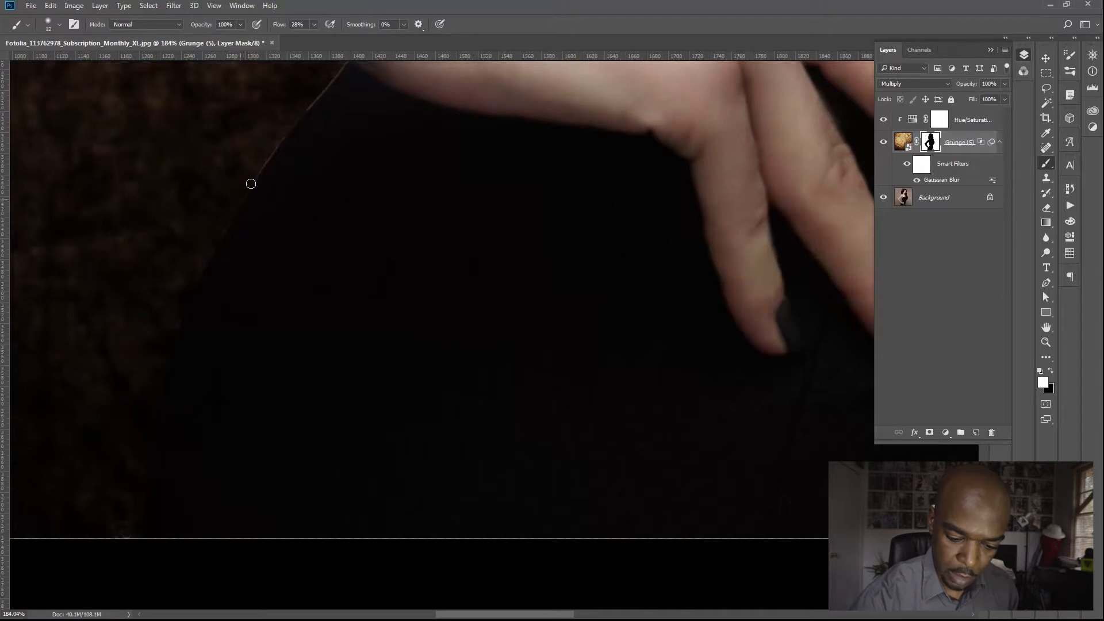
left_click_drag(342, 104, 325, 329)
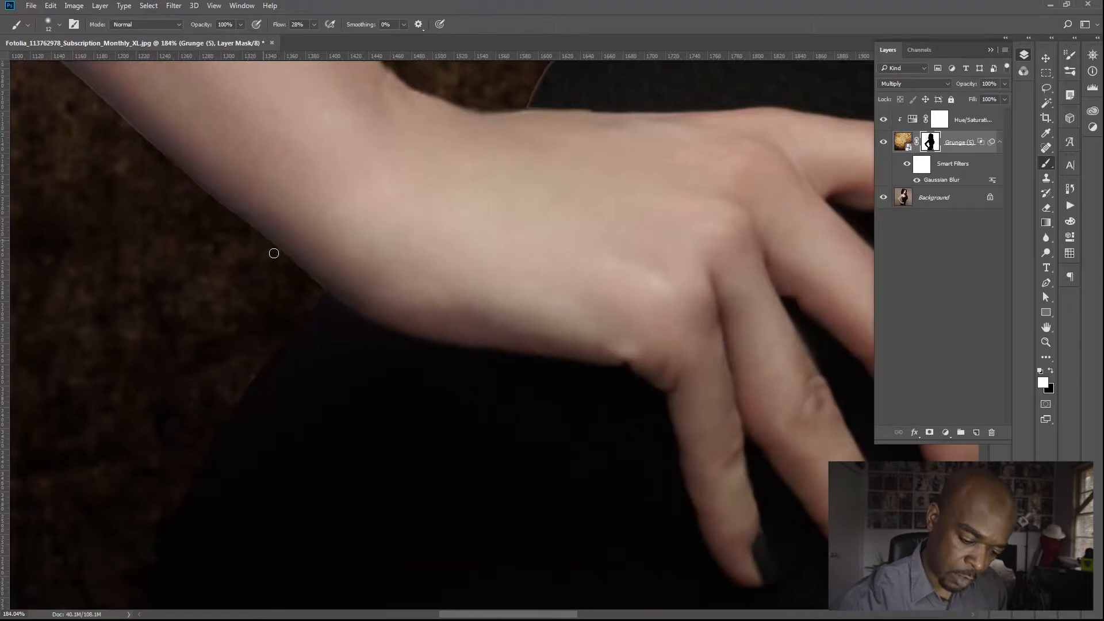
left_click_drag(322, 293, 442, 372)
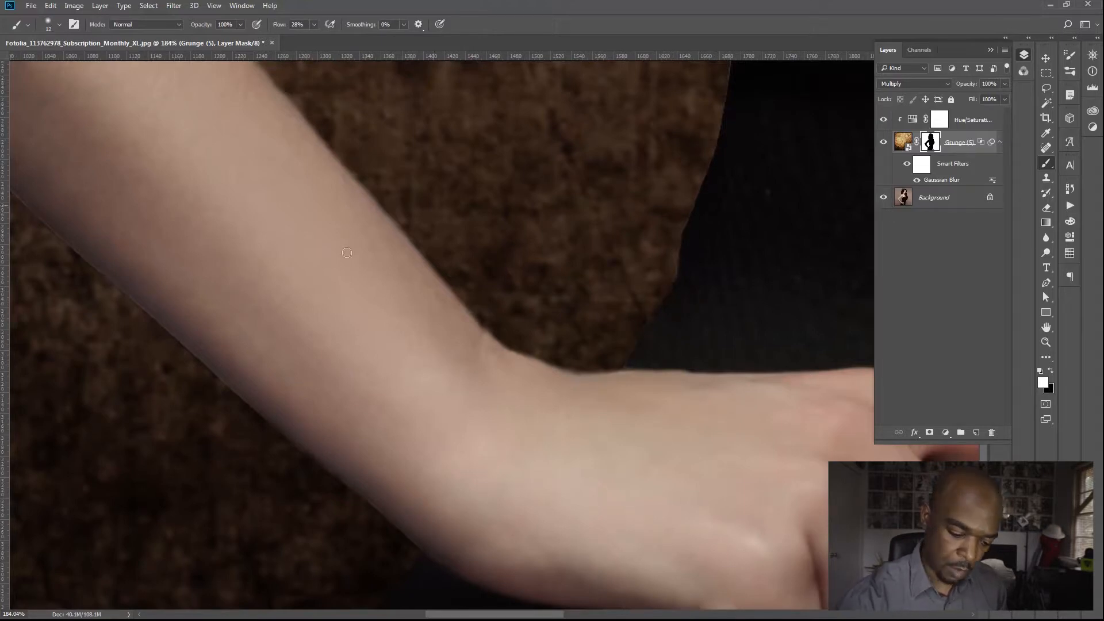
Try the Soft Light blend mode on the grunge layer, check the edges around the arm, and switch back to Multiply.
left_click_drag(330, 256, 248, 259)
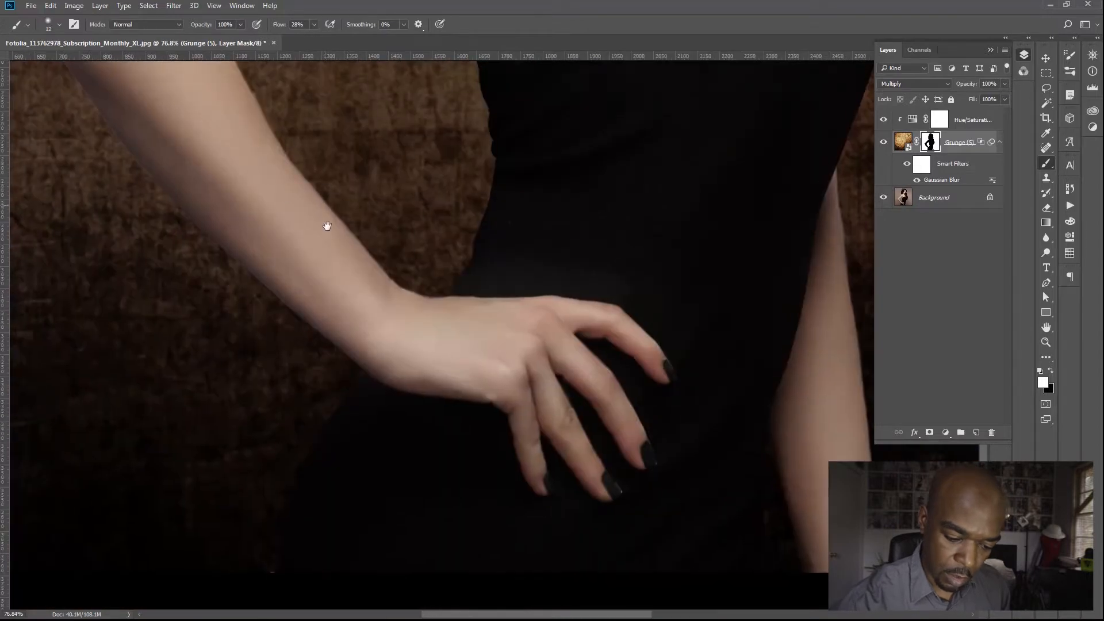
left_click_drag(327, 226, 368, 446)
left_click_drag(543, 214, 553, 347)
left_click_drag(461, 173, 577, 172)
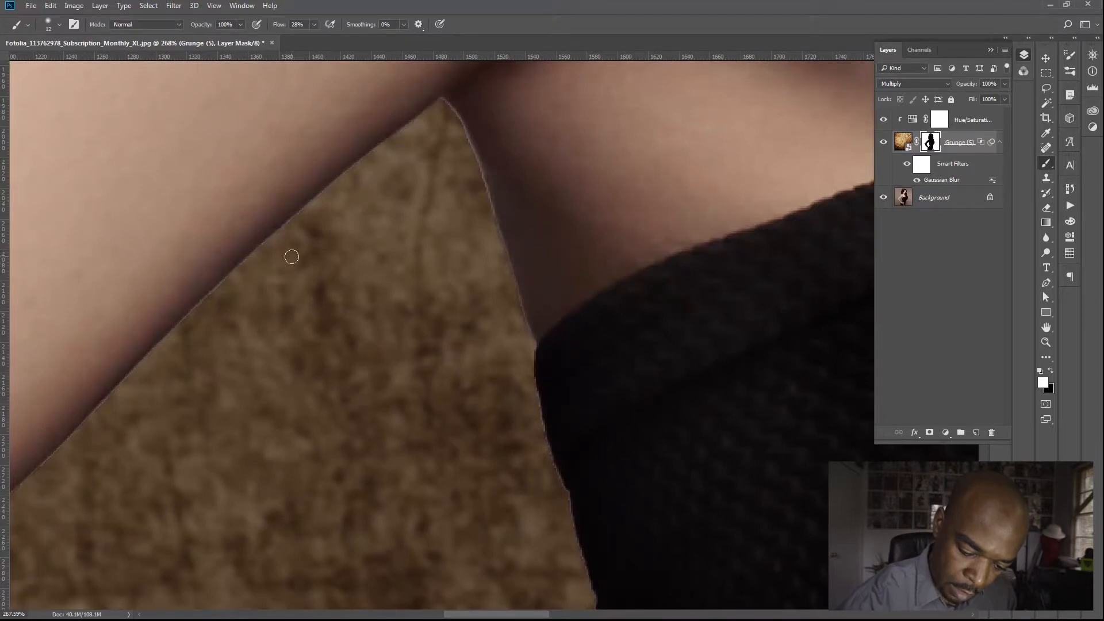
left_click(903, 141)
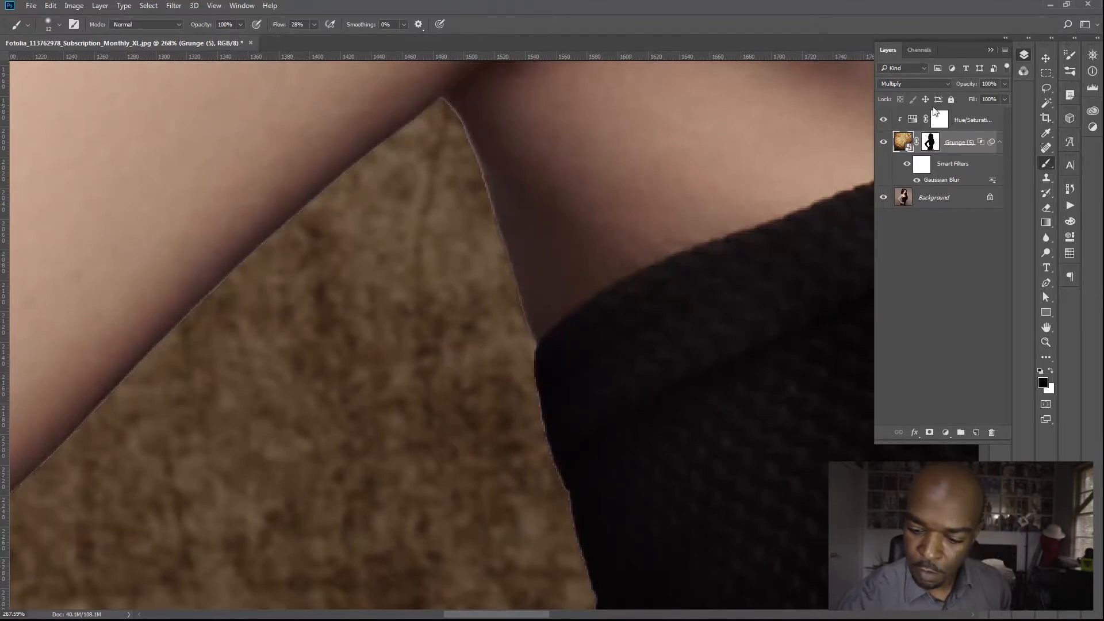
left_click(937, 87)
left_click(903, 192)
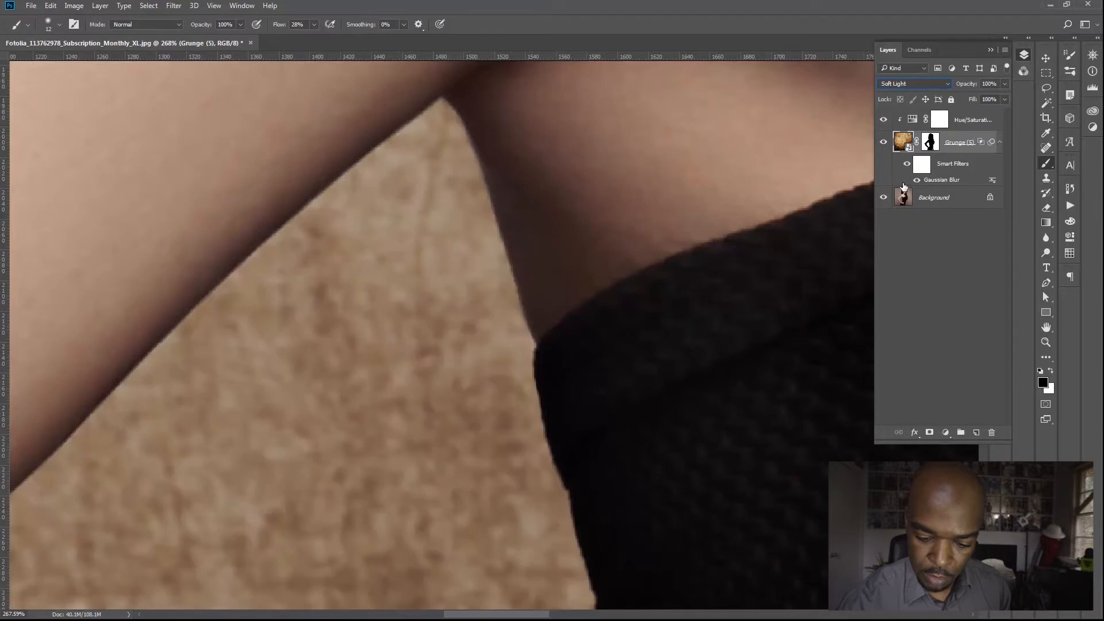
left_click_drag(607, 326, 633, 172)
mouse_move(581, 454)
left_mouse_down()
mouse_move(650, 202)
mouse_move(639, 270)
mouse_move(645, 249)
left_mouse_up()
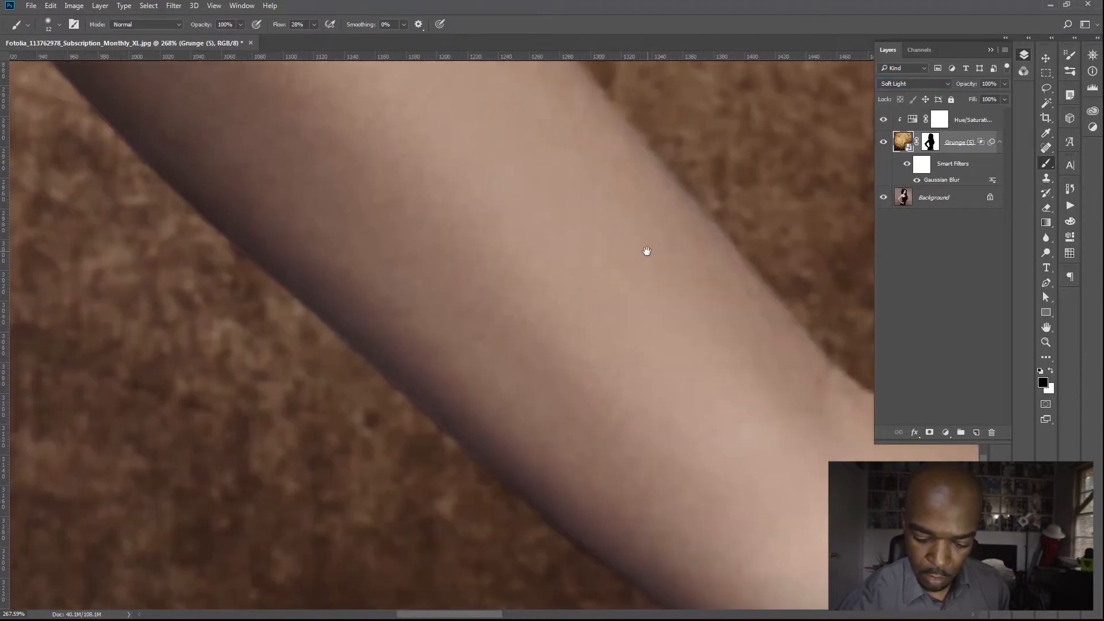
left_click(924, 86)
left_click(911, 106)
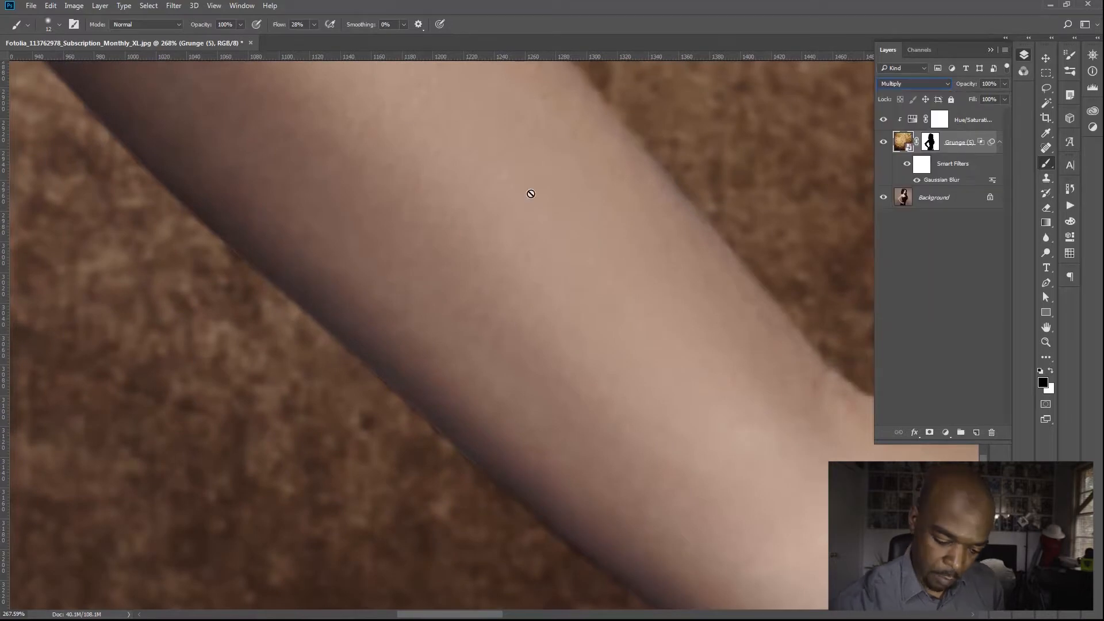
Paint white on the grunge layer's mask along the outer edge of the bent forearm.
left_click(929, 142)
key("x")
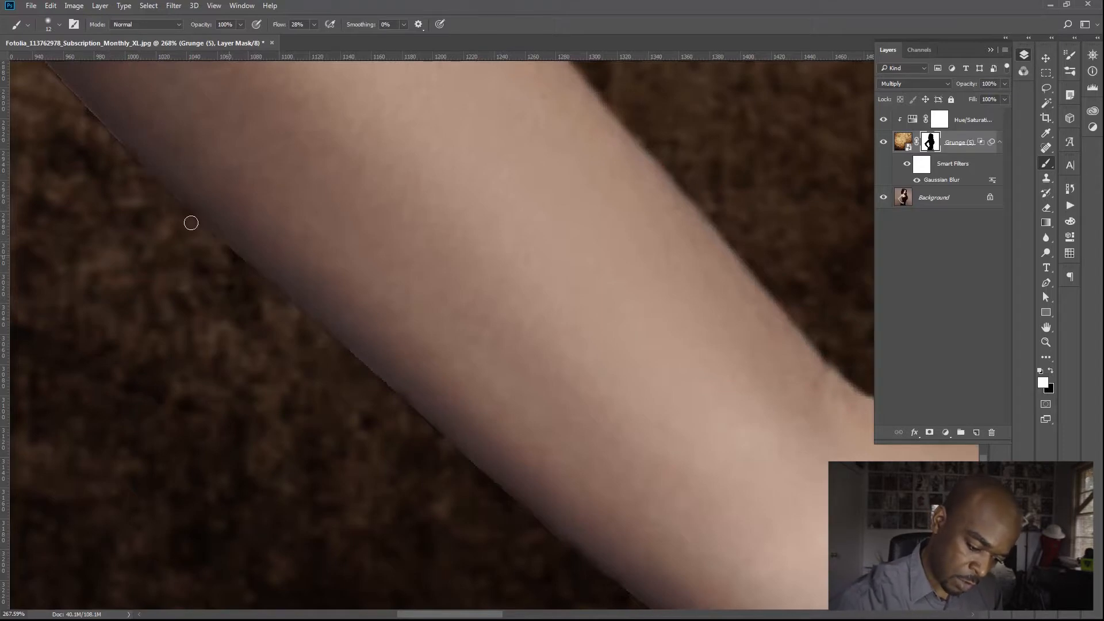
left_click_drag(202, 234, 261, 308)
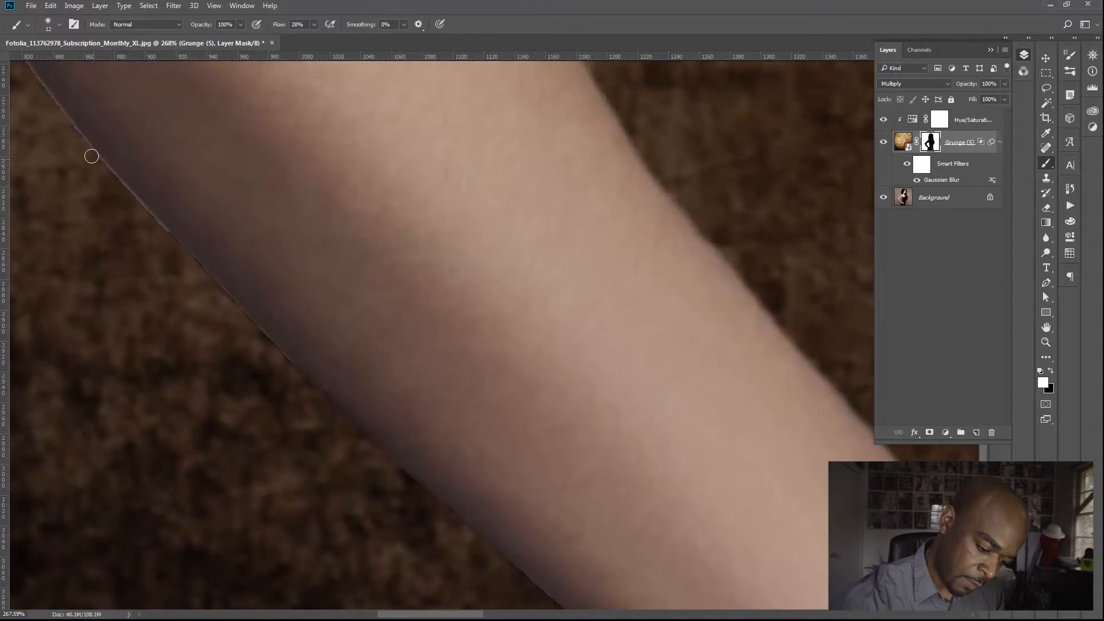
Examine the masked edges along the forearm, the long curls and the hair tips beside the dress, and finish on the whole portrait.
left_click_drag(674, 237, 509, 393)
left_click_drag(662, 313, 548, 598)
left_click_drag(673, 352, 560, 425)
left_click_drag(595, 92, 506, 366)
left_click_drag(805, 306, 499, 326)
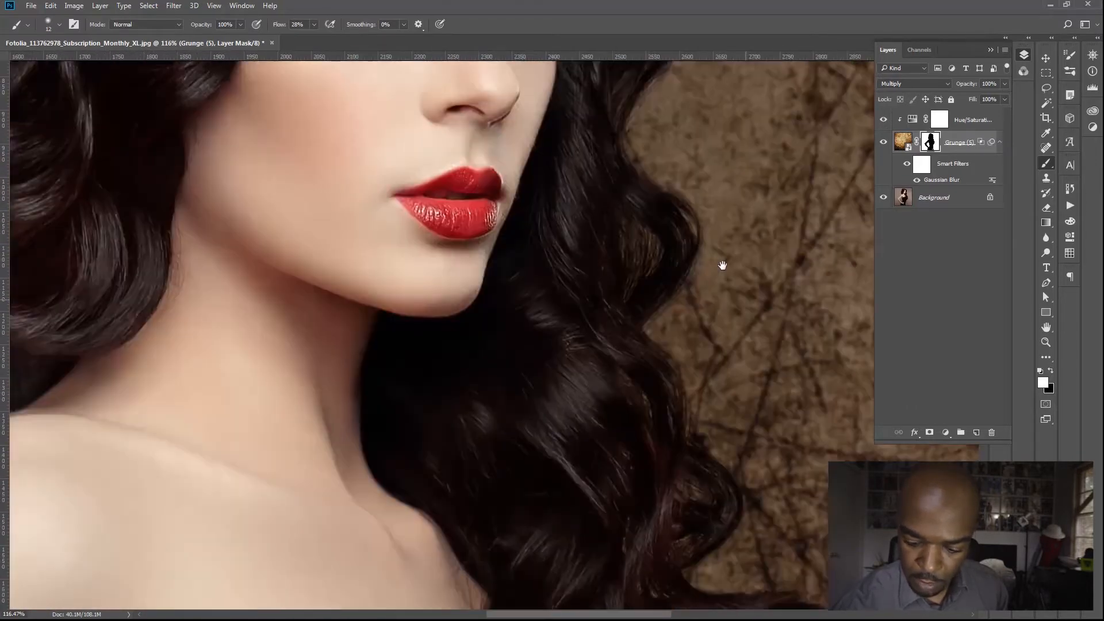
left_click_drag(730, 488, 720, 84)
left_click_drag(722, 339, 732, 209)
left_click_drag(819, 444, 763, 258)
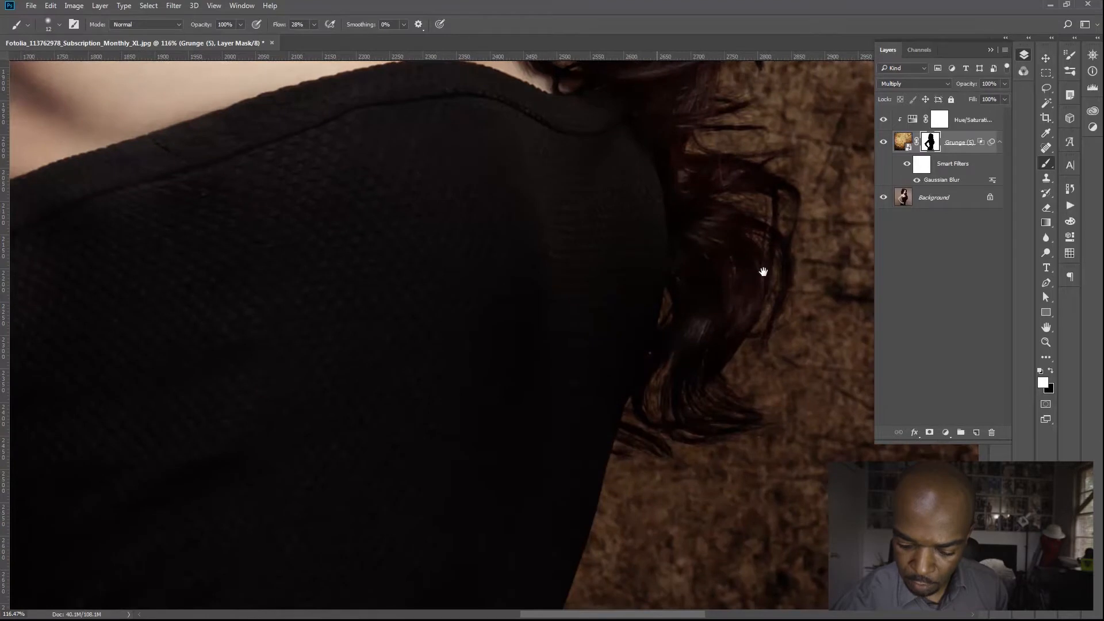
key("ctrl+0")
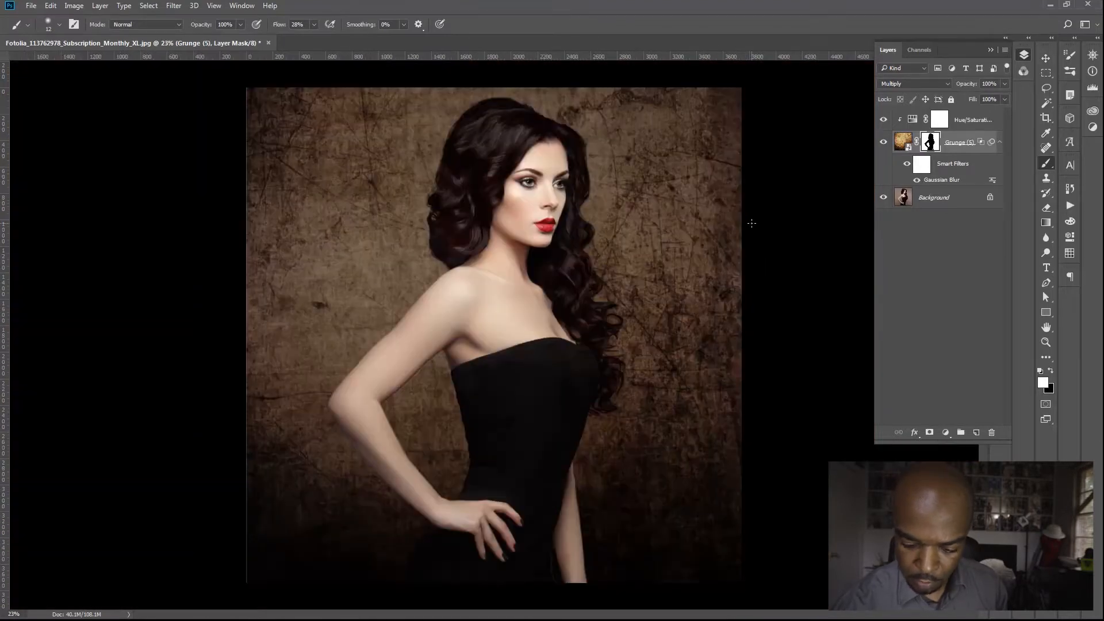
Increase the Gaussian Blur smart filter's radius on the grunge texture to 4.5 pixels.
key("v")
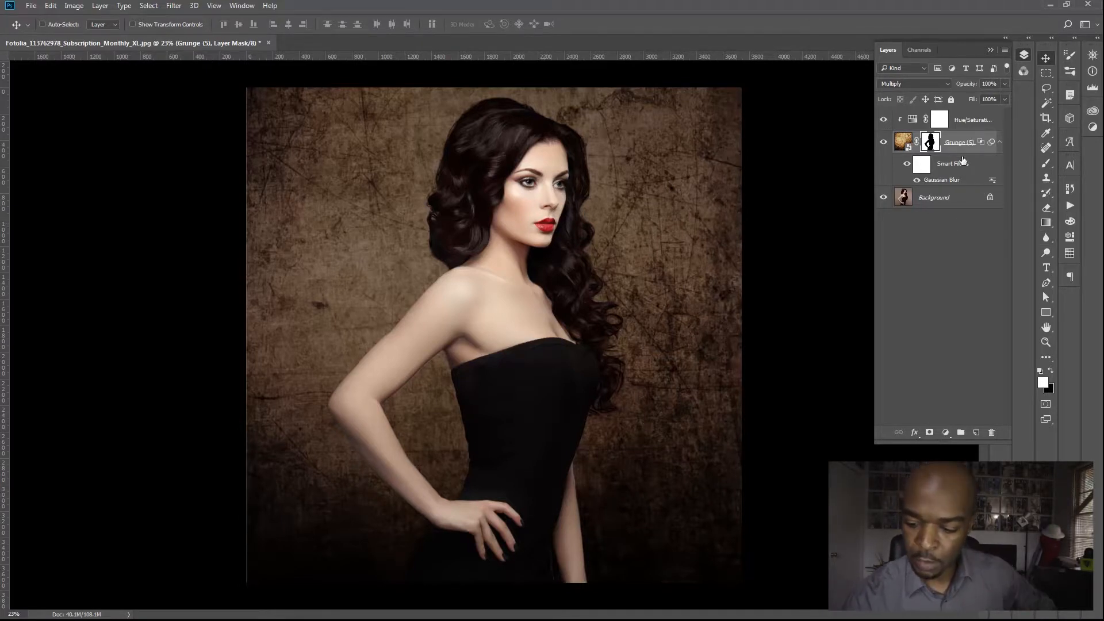
double_click(943, 180)
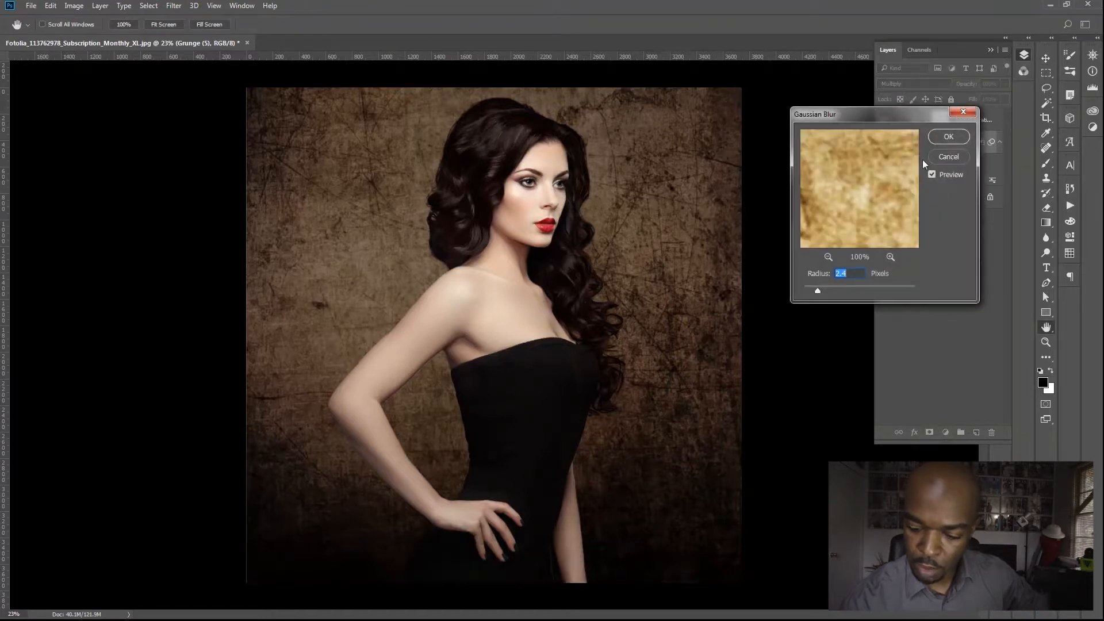
left_click(831, 288)
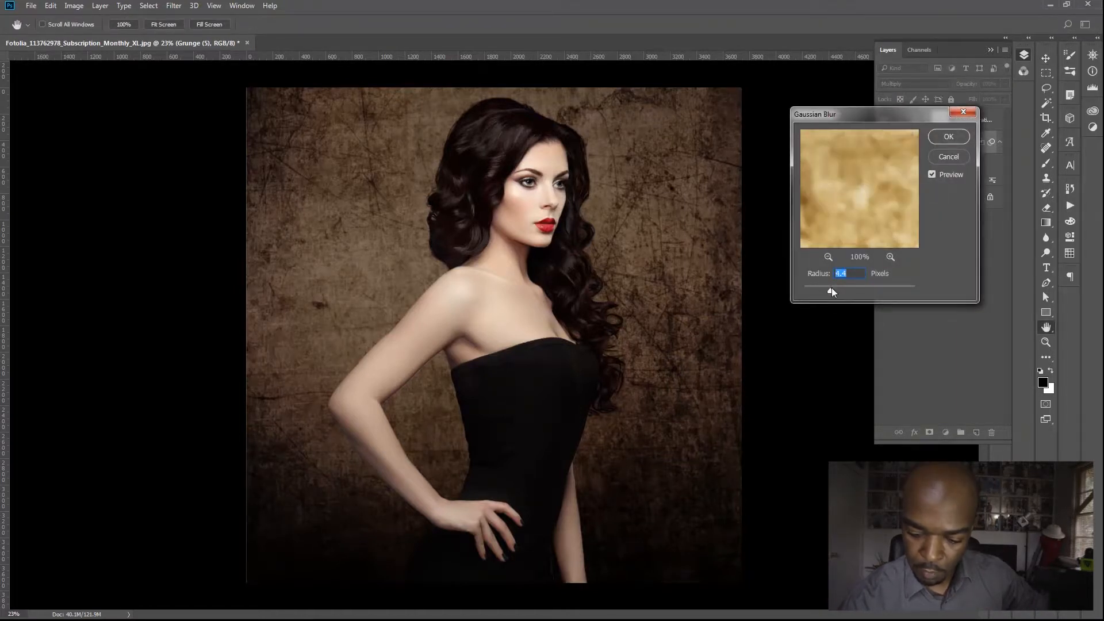
left_click_drag(833, 287, 842, 289)
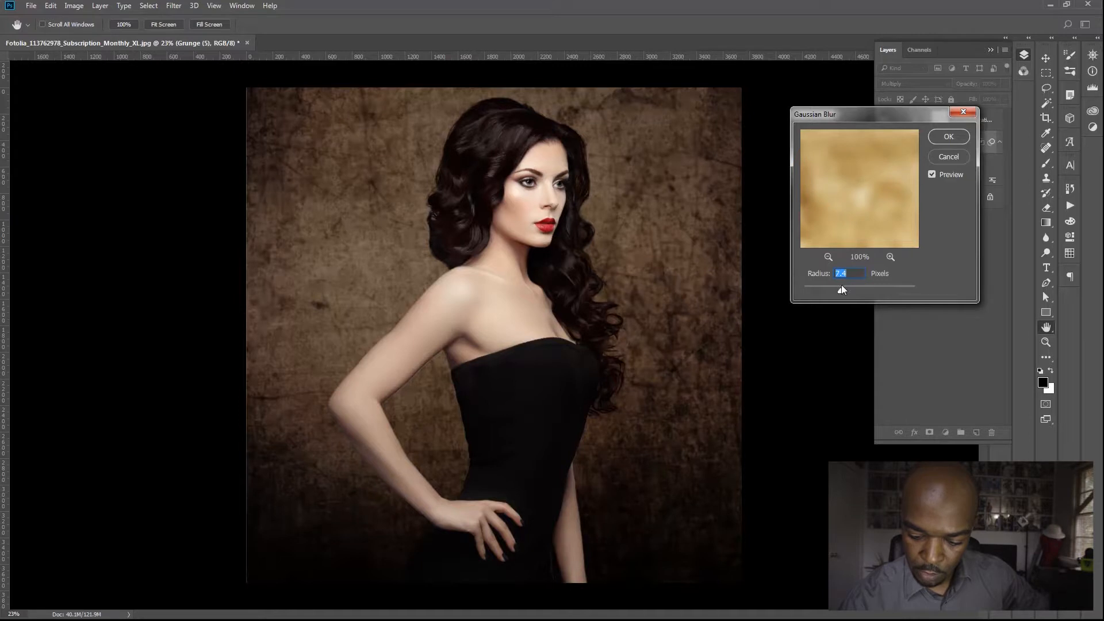
left_click_drag(386, 486, 492, 439)
left_click_drag(708, 345, 519, 461)
left_click_drag(617, 351, 633, 349)
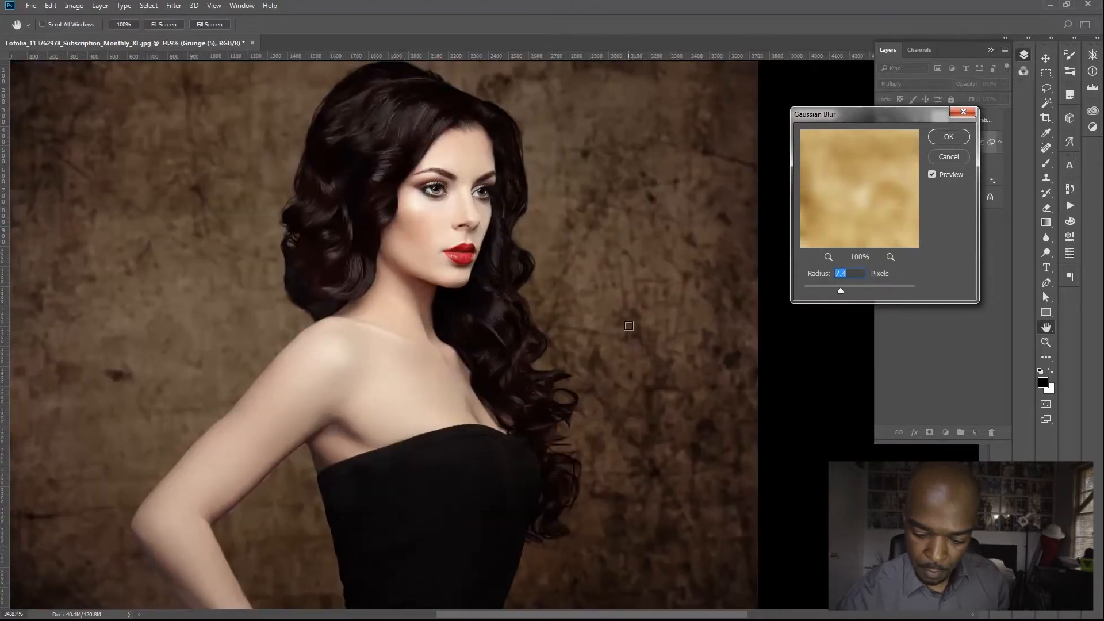
left_click_drag(841, 290, 830, 290)
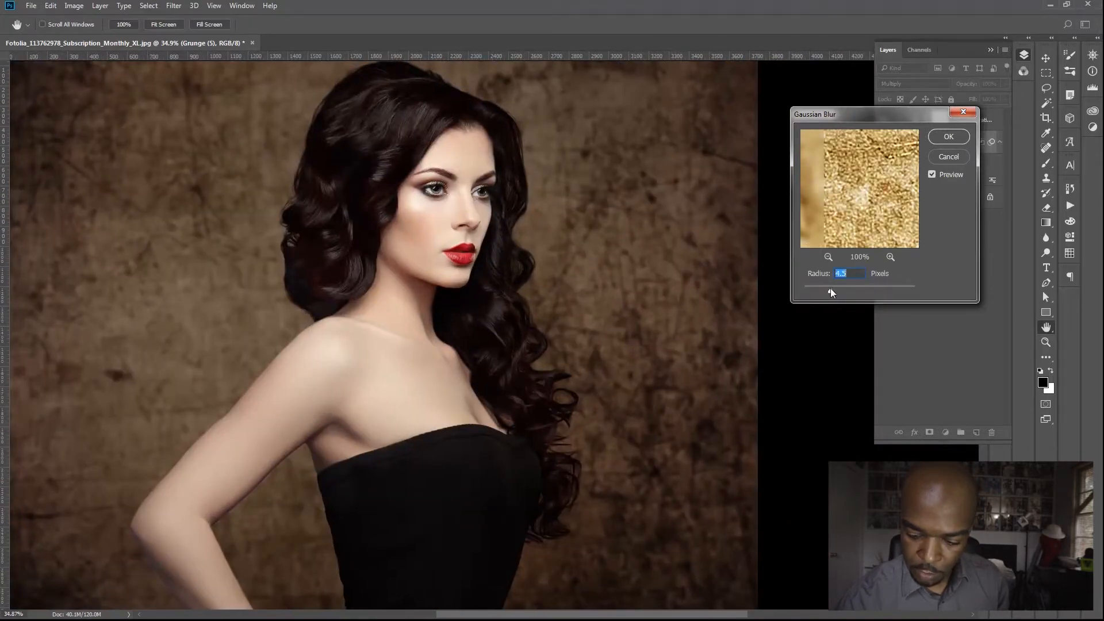
left_click(948, 138)
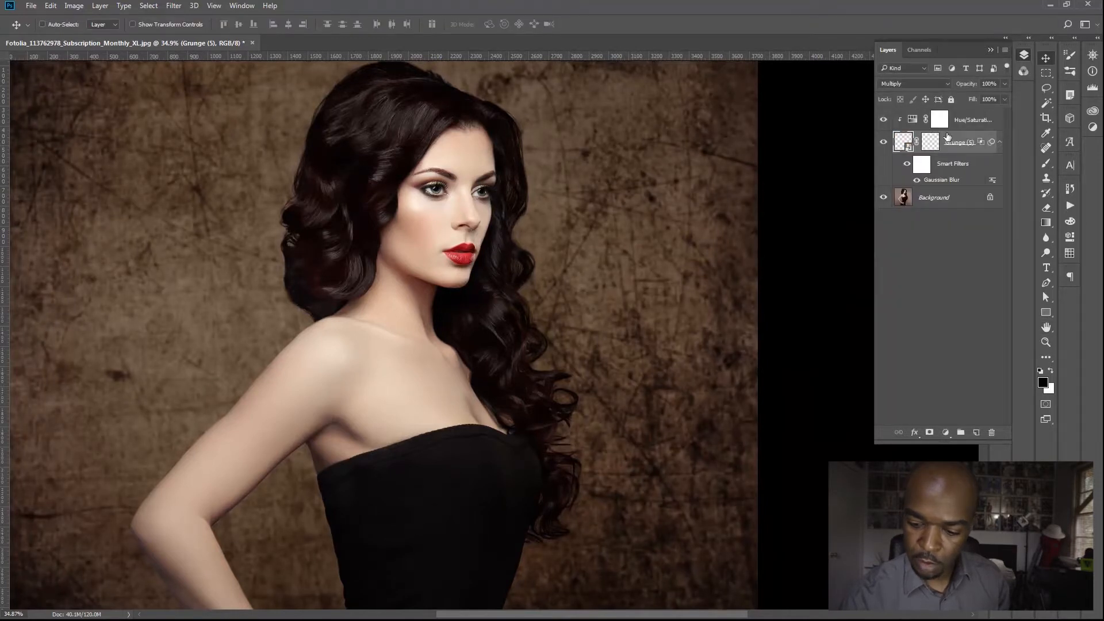
Switch the grunge layer to Soft Light and compare the portrait with and without the texture.
left_click(925, 84)
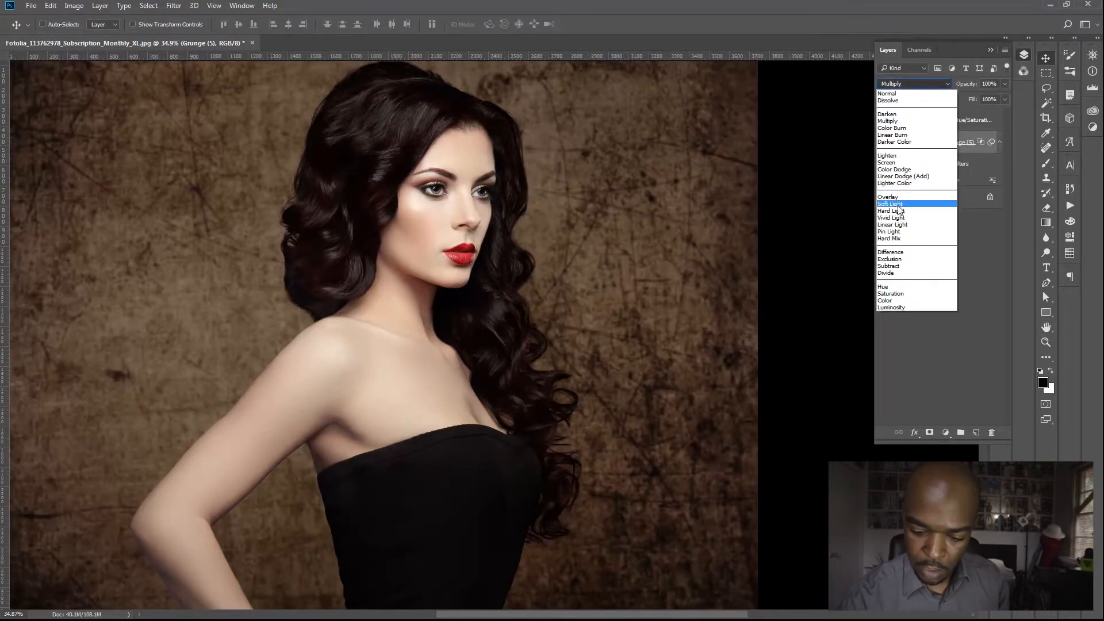
left_click(900, 194)
scroll(641, 328, "down", 5)
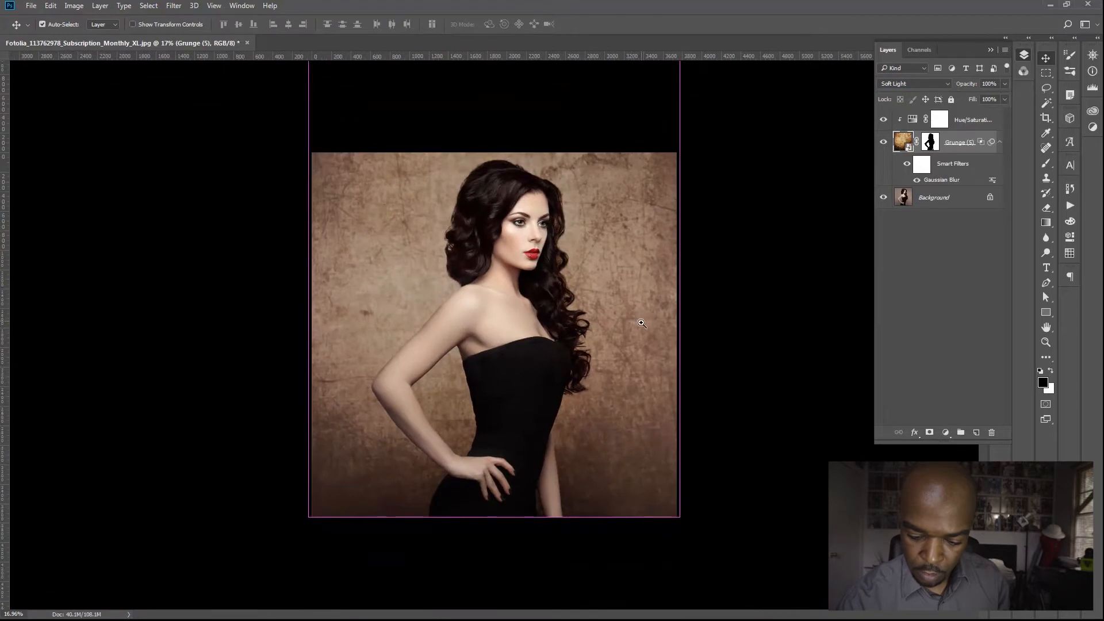
scroll(646, 337, "up", 2)
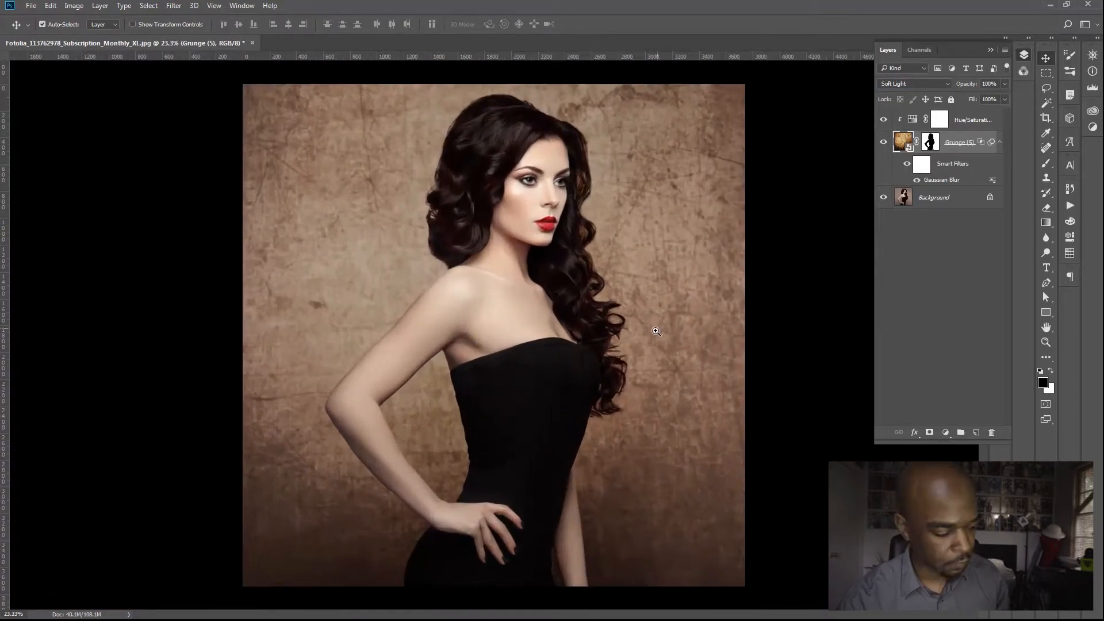
left_click(884, 198, "alt")
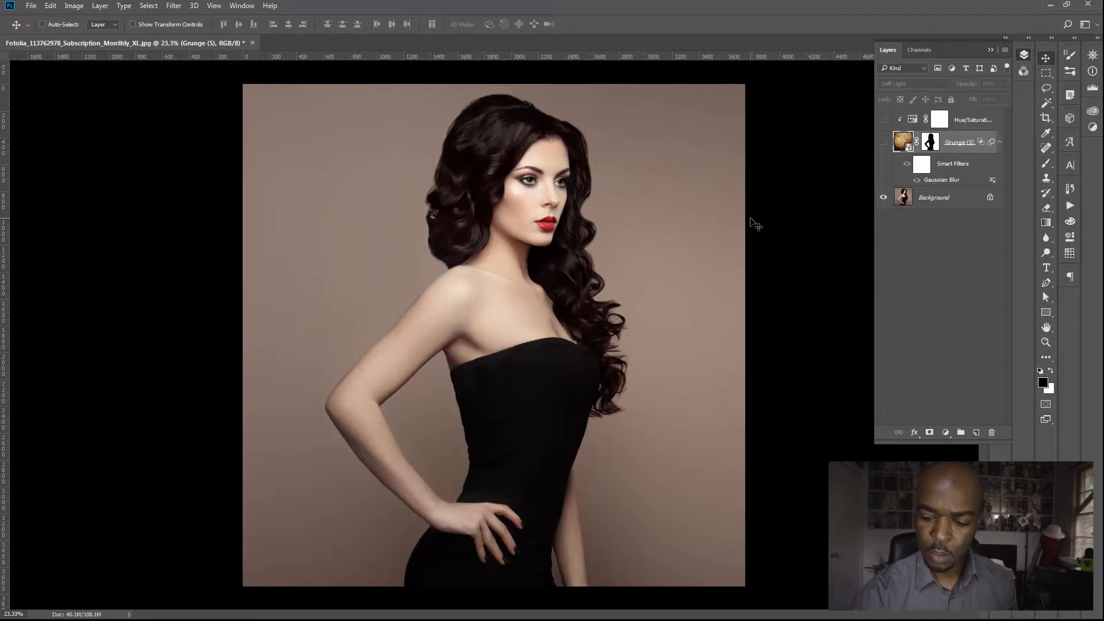
left_click(883, 142)
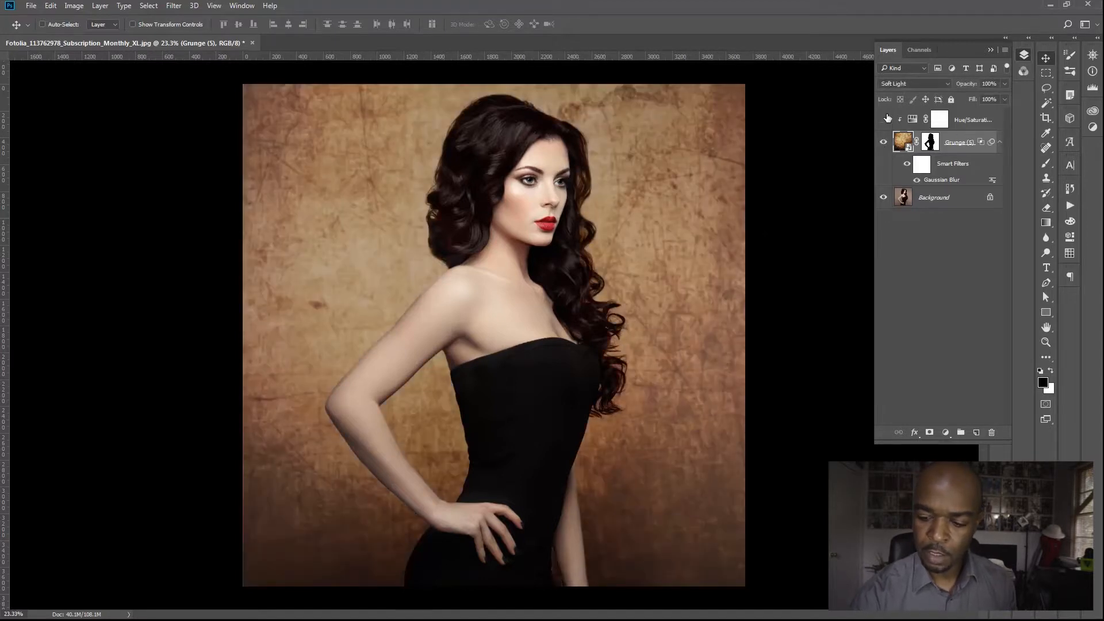
Return the grunge layer to Multiply, inspect the forearm edge, and compare the backdrop with the texture hidden and shown.
left_click(914, 84)
left_click(926, 123)
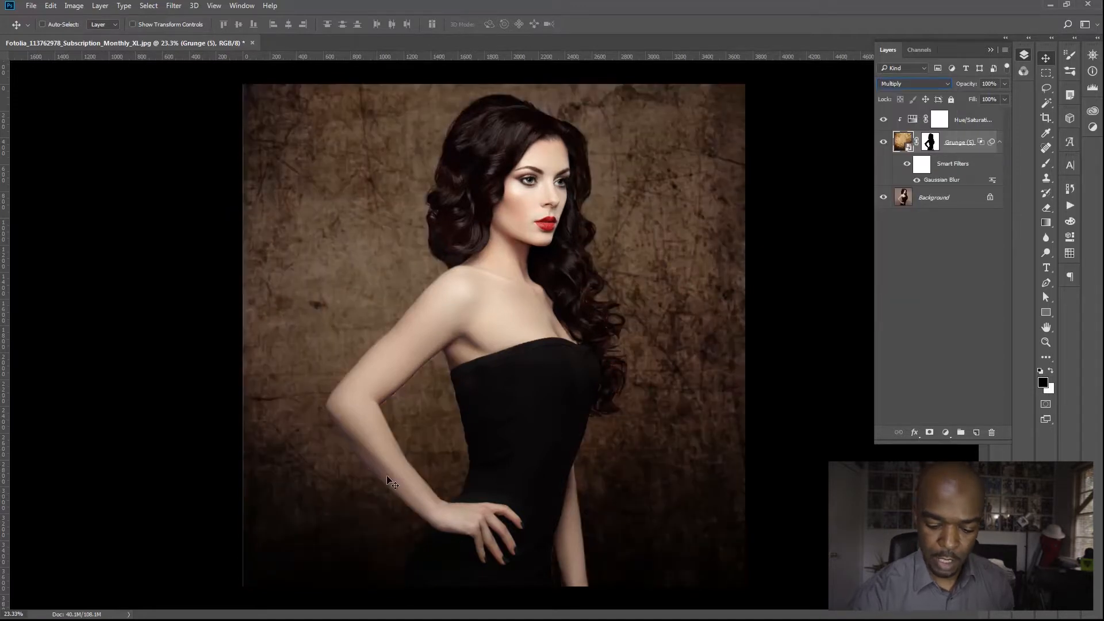
left_click_drag(368, 489, 466, 478)
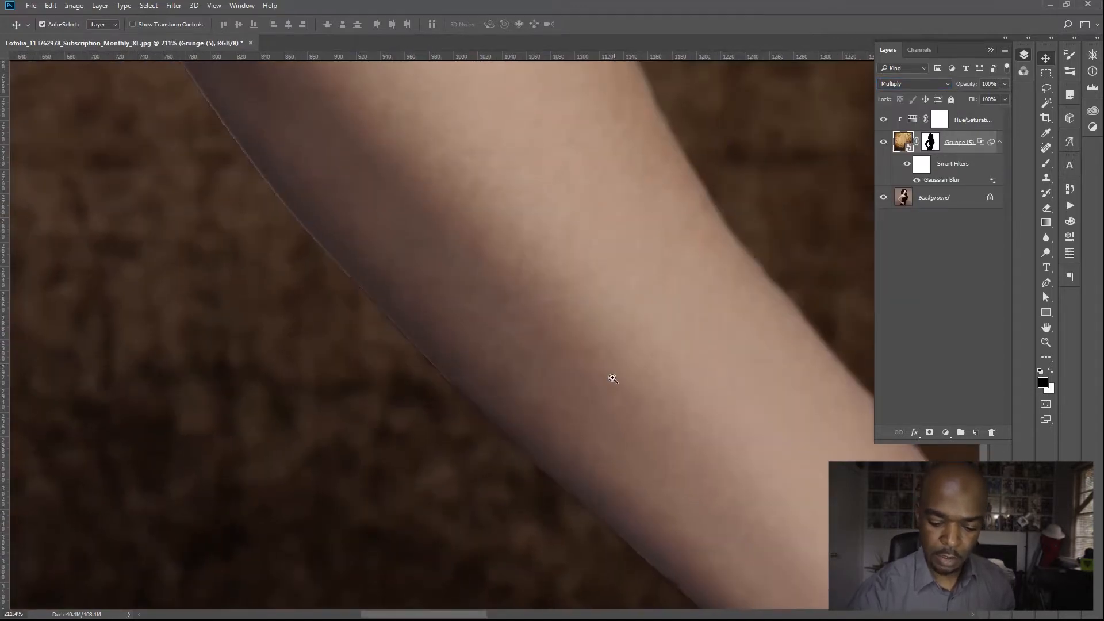
left_click_drag(612, 377, 509, 365)
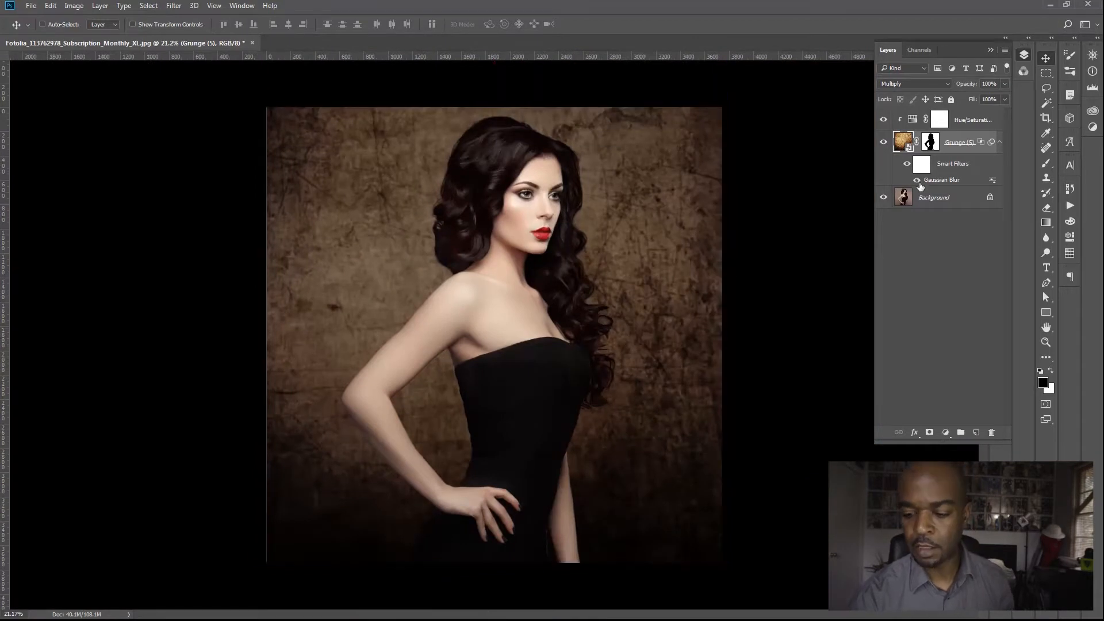
left_click(883, 141)
left_click(883, 142)
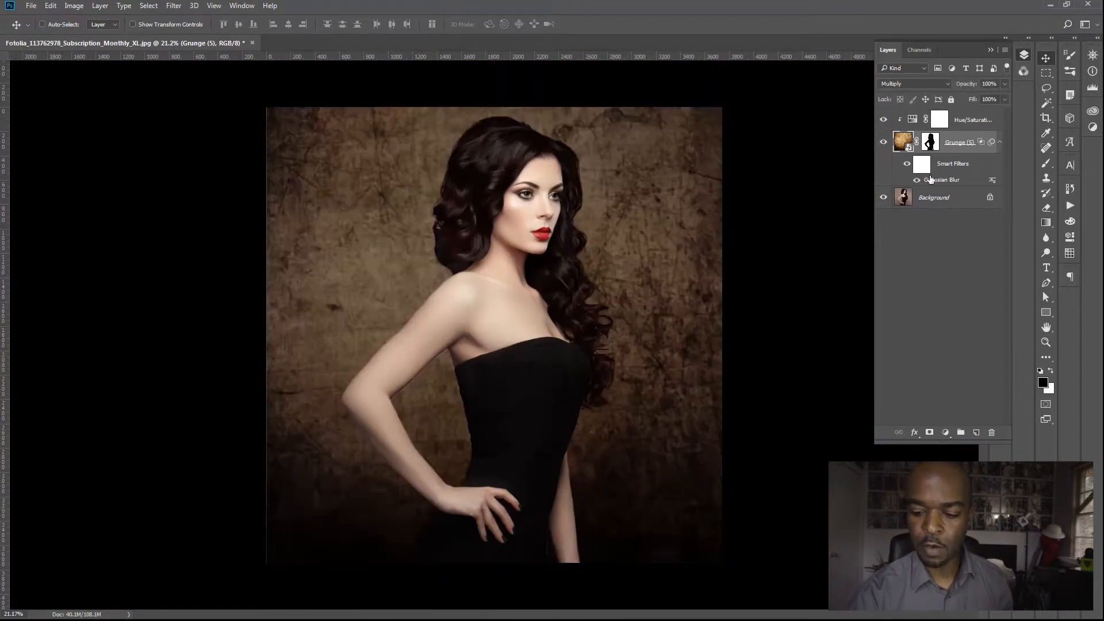
left_click(885, 141)
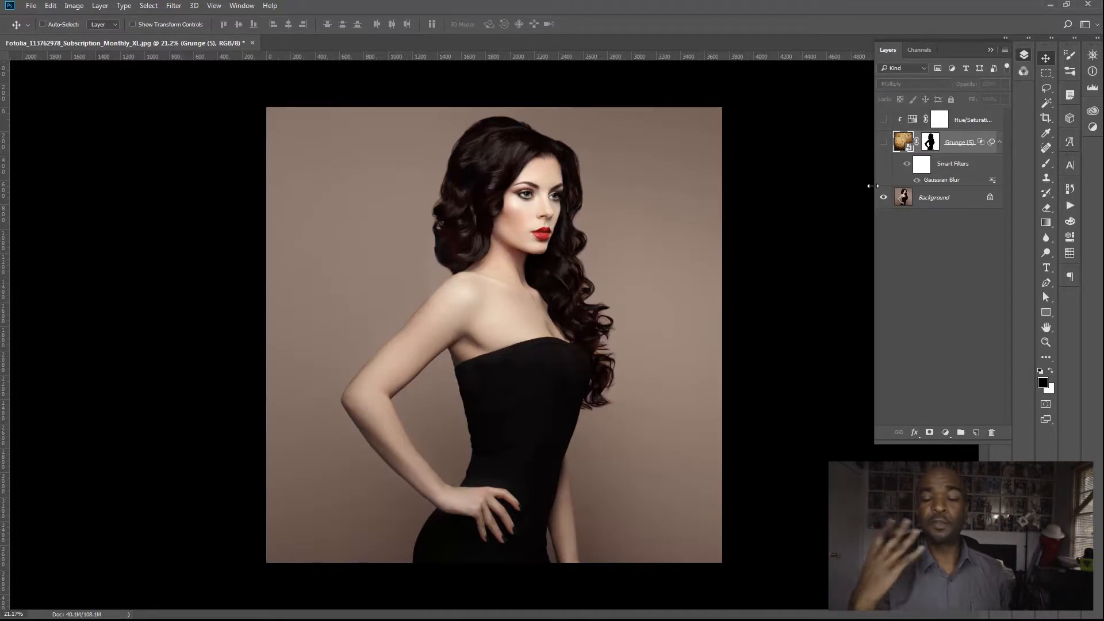
left_click(884, 142)
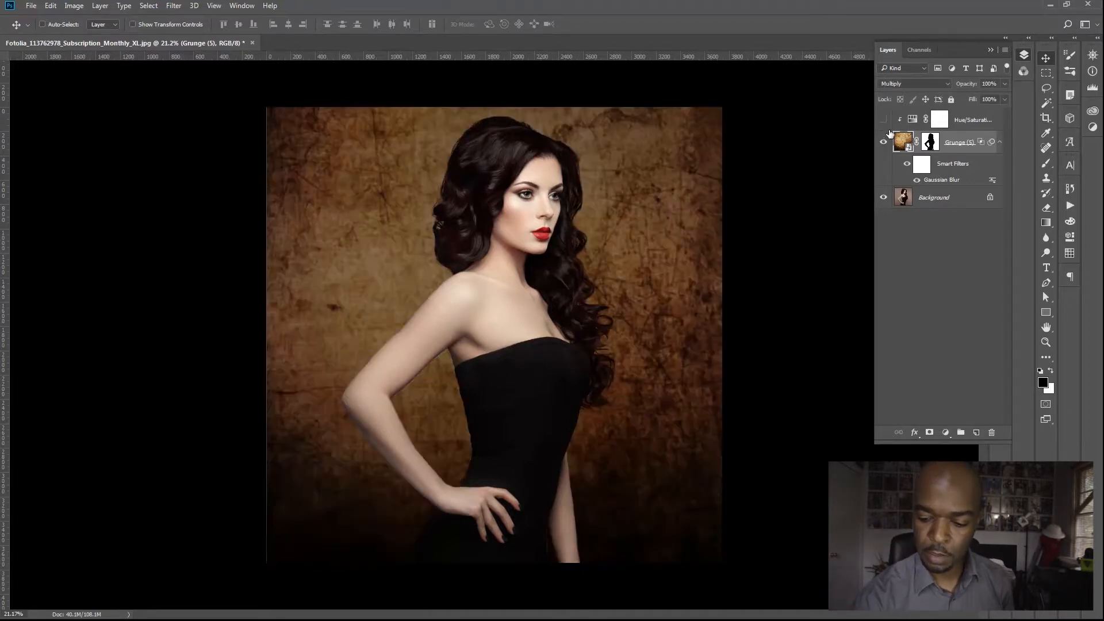
Set the grunge layer's blend mode to Soft Light, check the result across the image, and review its Blend If settings.
left_click(913, 84)
left_click(905, 197)
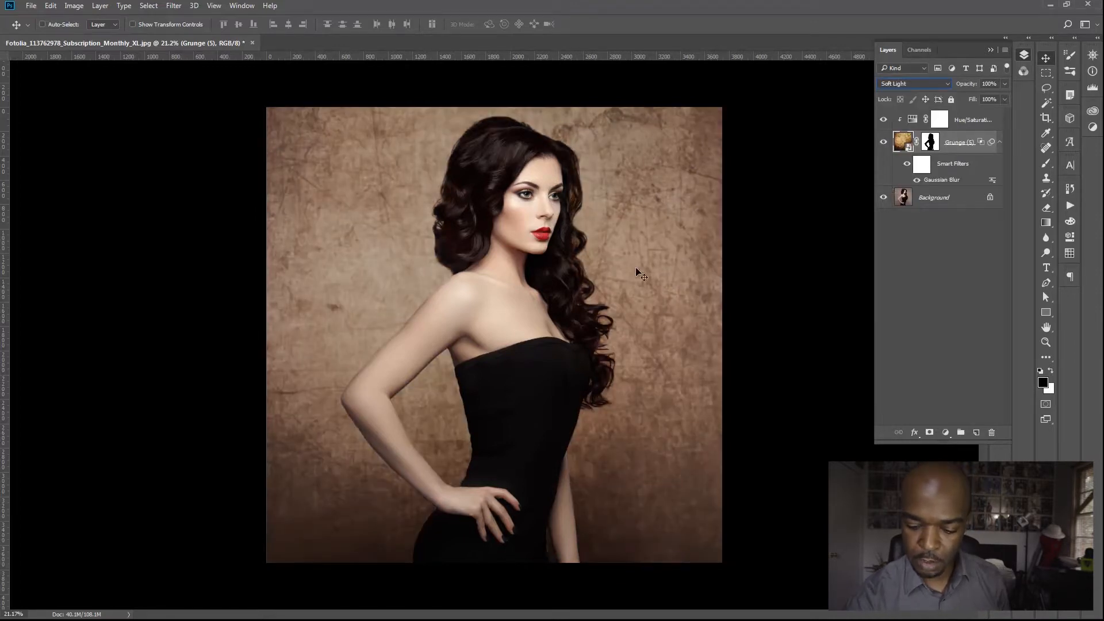
mouse_move(650, 353)
left_mouse_down()
mouse_move(682, 345)
mouse_move(665, 283)
mouse_move(633, 312)
mouse_move(628, 374)
mouse_move(653, 362)
mouse_move(710, 271)
mouse_move(827, 150)
left_mouse_up()
mouse_move(626, 323)
left_mouse_down()
mouse_move(601, 241)
mouse_move(628, 276)
mouse_move(508, 188)
left_mouse_up()
left_click_drag(687, 294, 562, 296)
mouse_move(722, 301)
left_mouse_down()
mouse_move(732, 313)
mouse_move(723, 308)
left_mouse_up()
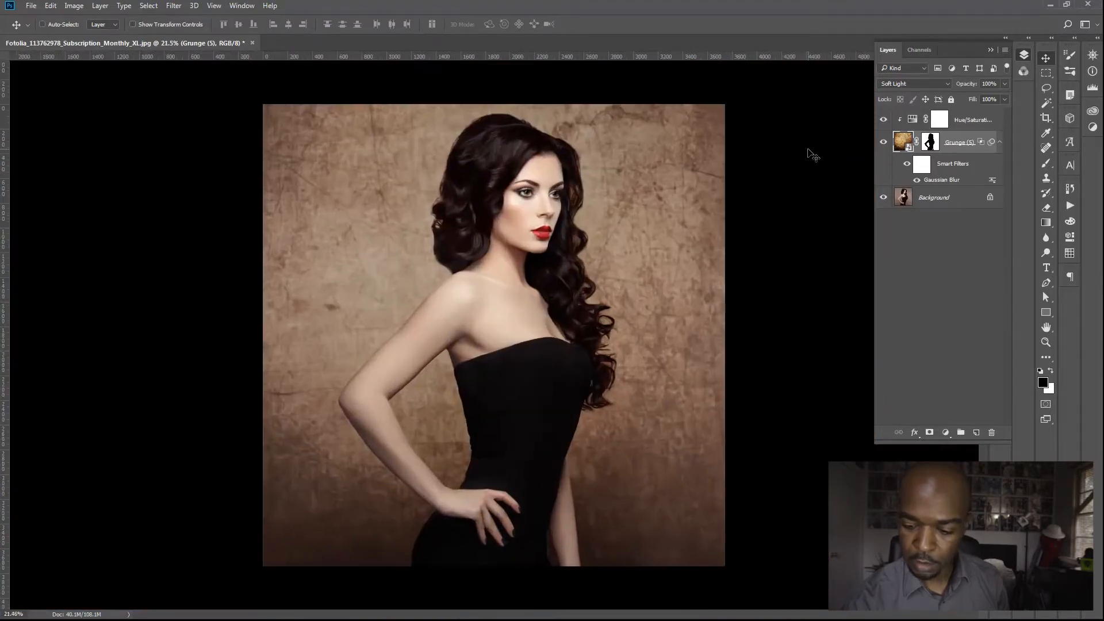
double_click(990, 142)
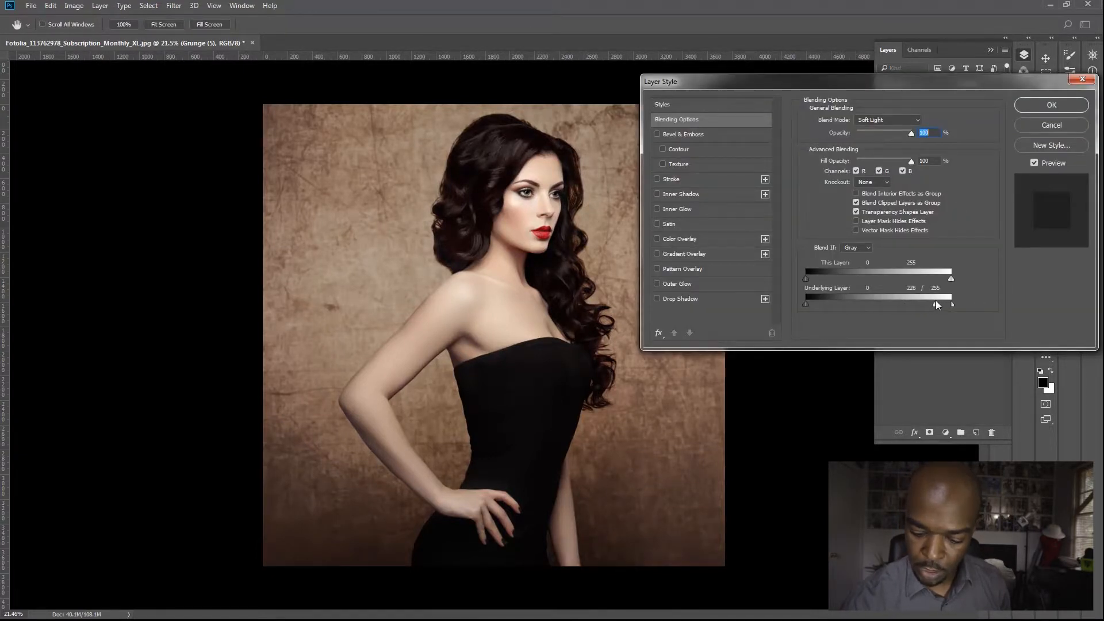
left_click(1051, 105)
Lower the clipped Hue/Saturation adjustment's saturation to -73 and reselect the grunge layer.
left_click(969, 119)
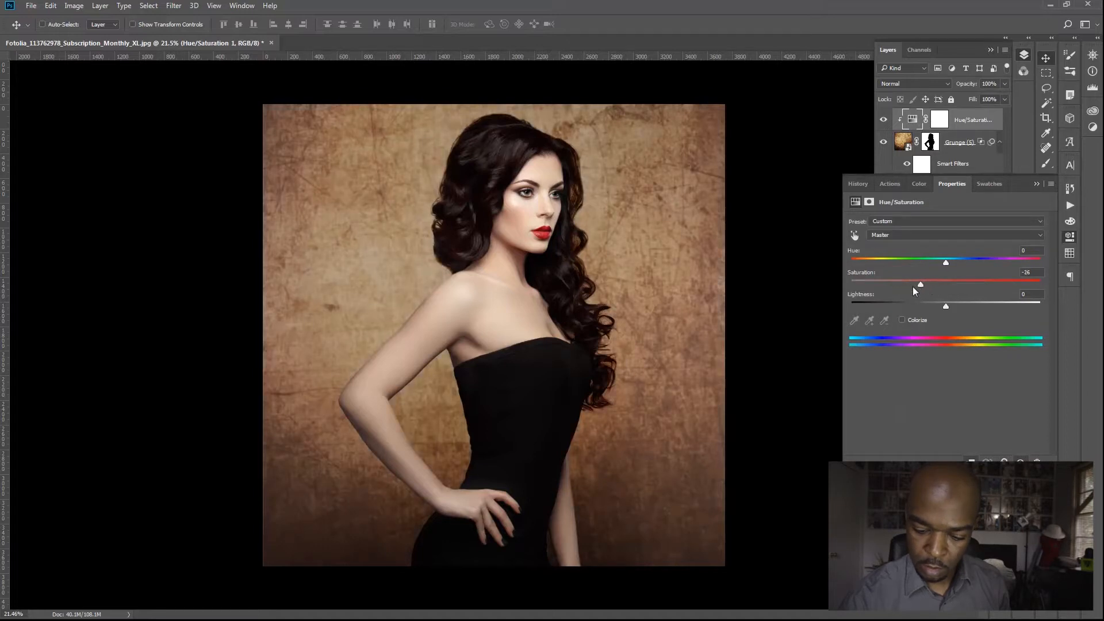
left_click_drag(913, 287, 893, 289)
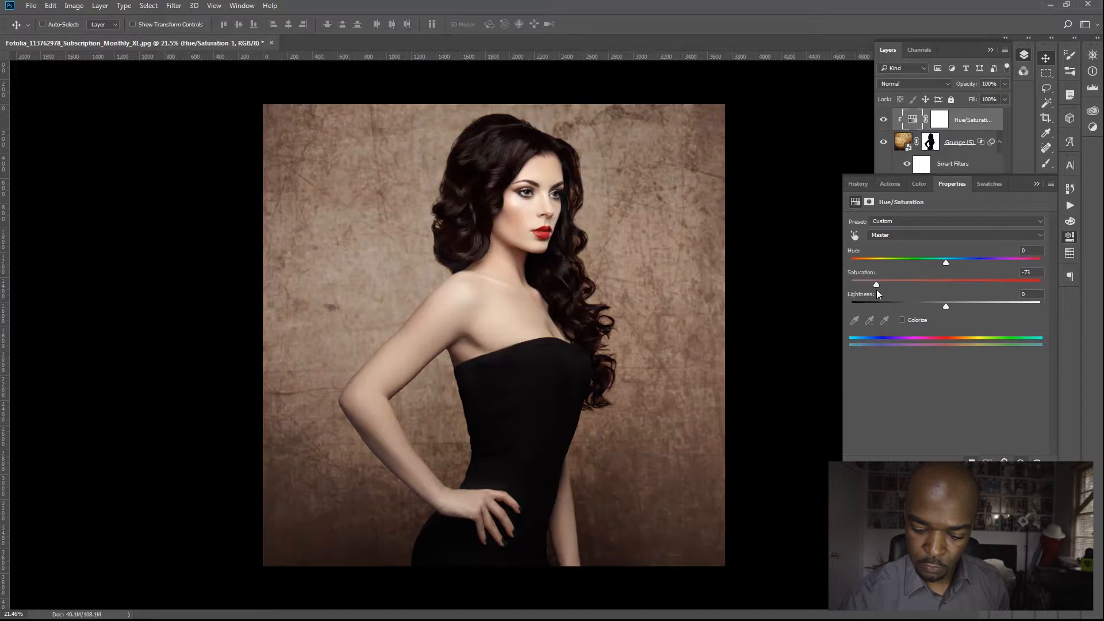
left_click(1034, 183)
left_click(962, 144)
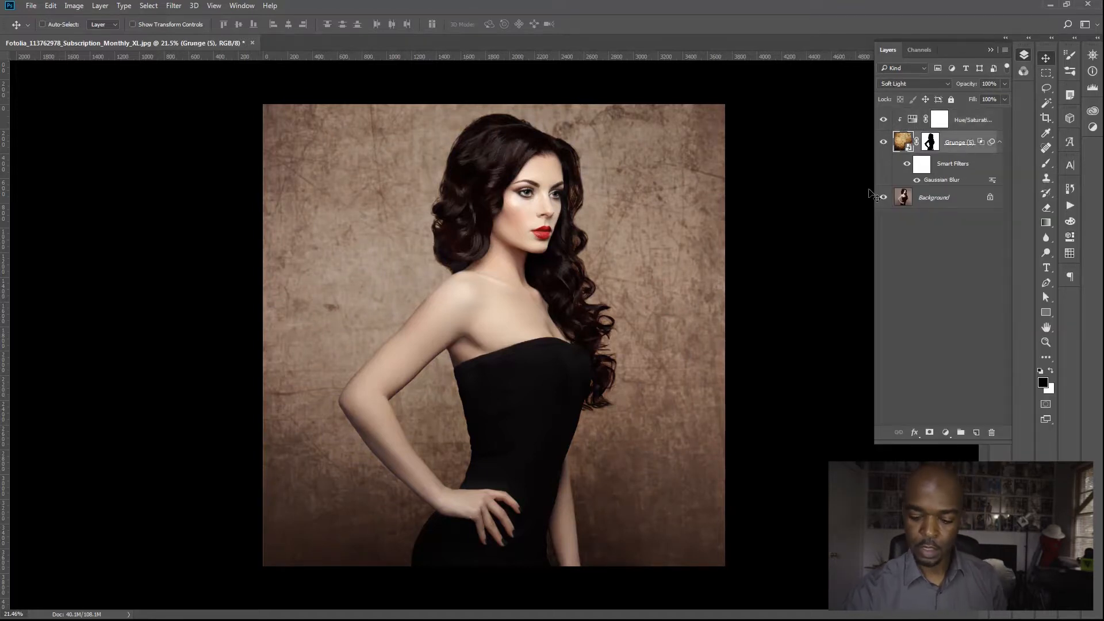
Inspect the forearm and hand edges up close, comparing them with the grunge texture hidden and shown.
key("ctrl+minus")
left_click_drag(672, 432, 721, 247)
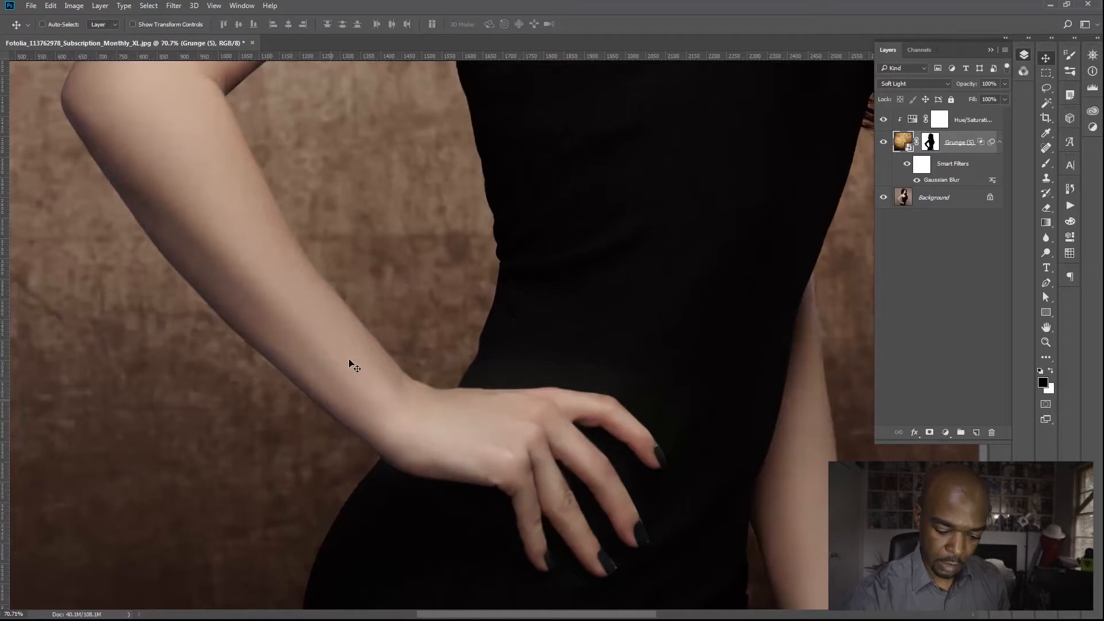
key("ctrl")
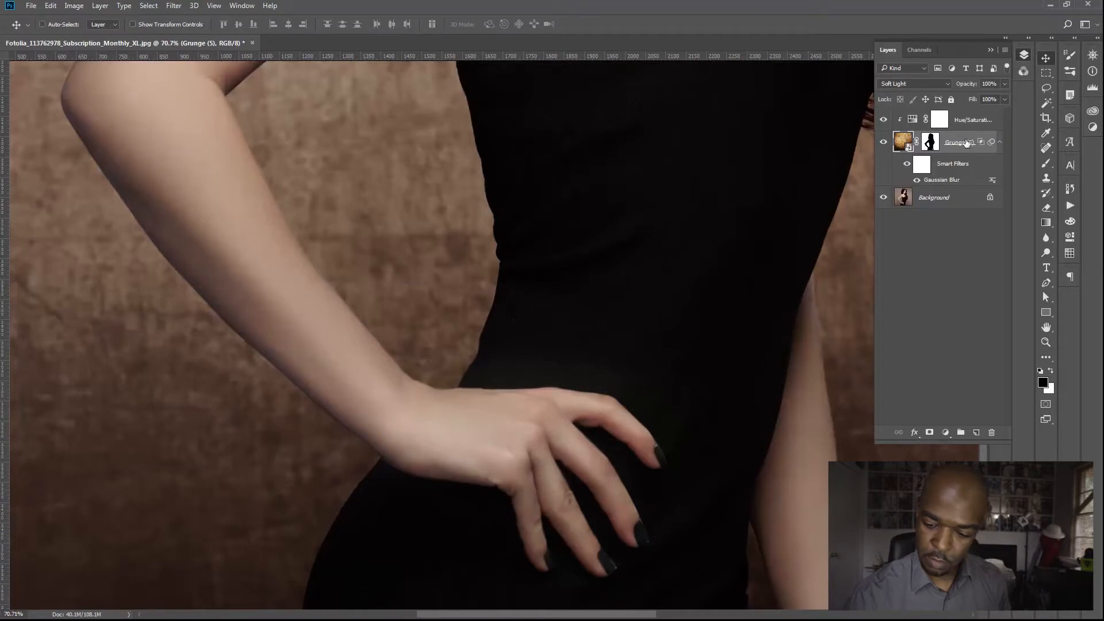
left_click(884, 199, "alt")
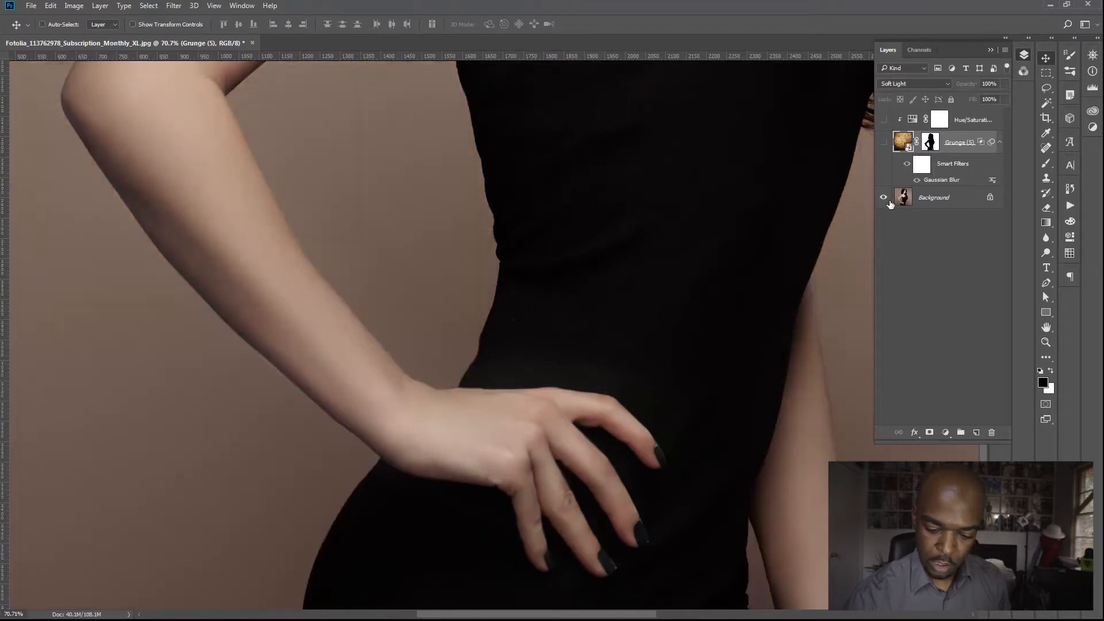
left_click(884, 199, "alt")
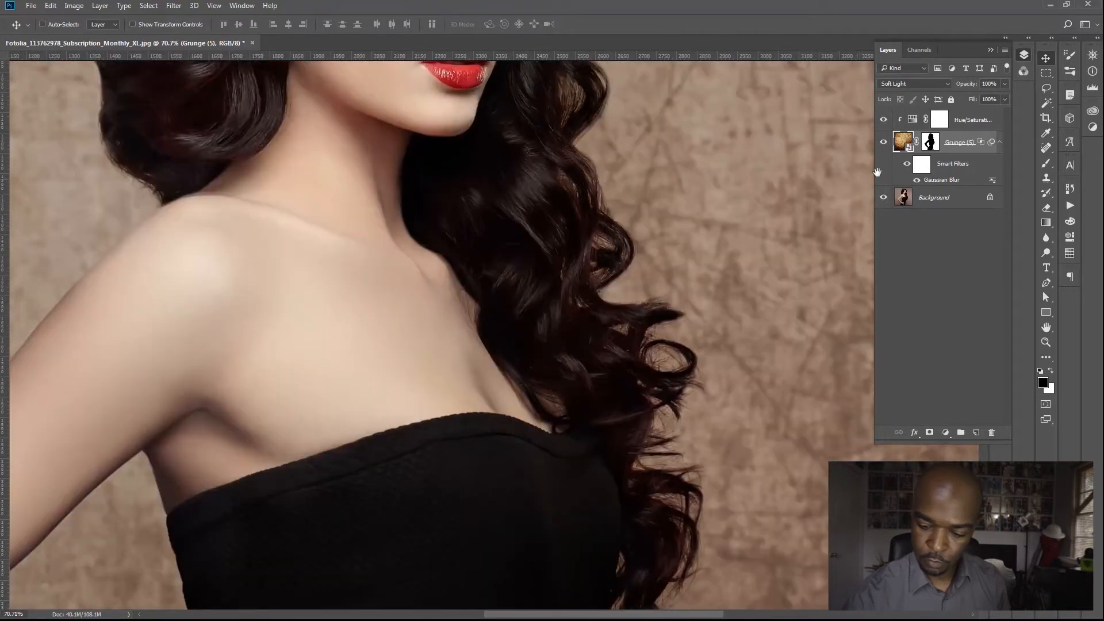
Compare the shoulder, hair and backdrop with only the background layer visible and with all layers visible.
left_click(883, 198, "alt")
left_click(883, 199, "alt")
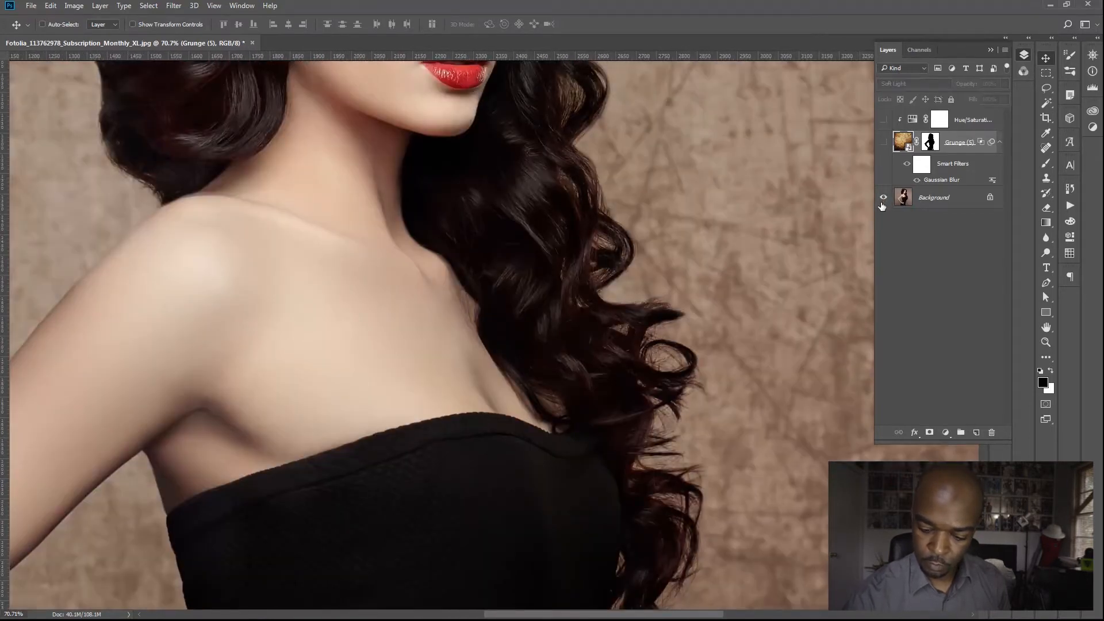
left_click(883, 198, "alt")
left_click(883, 199, "alt")
left_click(883, 199, "alt")
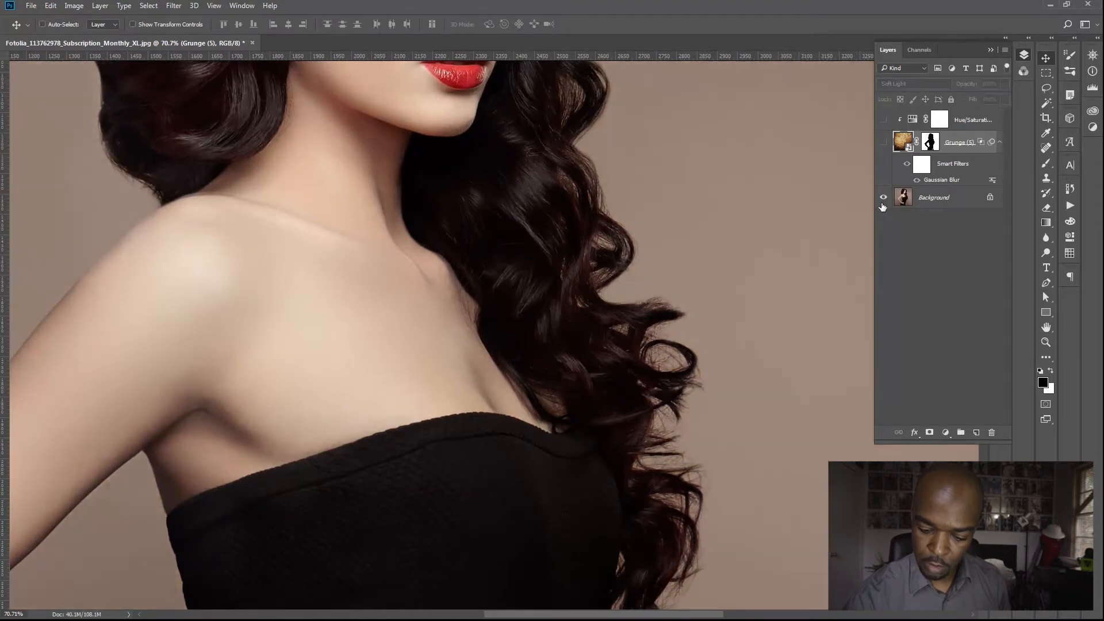
left_click(883, 199, "alt")
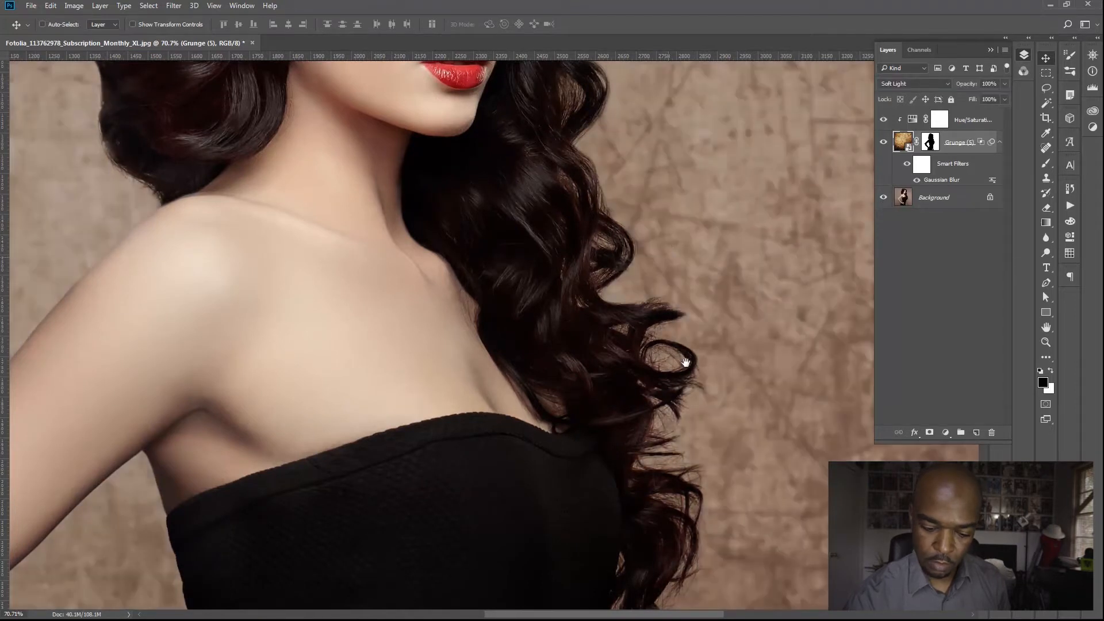
scroll(684, 363, "up", 10)
left_click(883, 199, "alt")
left_click(883, 199, "alt")
scroll(661, 305, "down", 8)
scroll(671, 300, "up", 8)
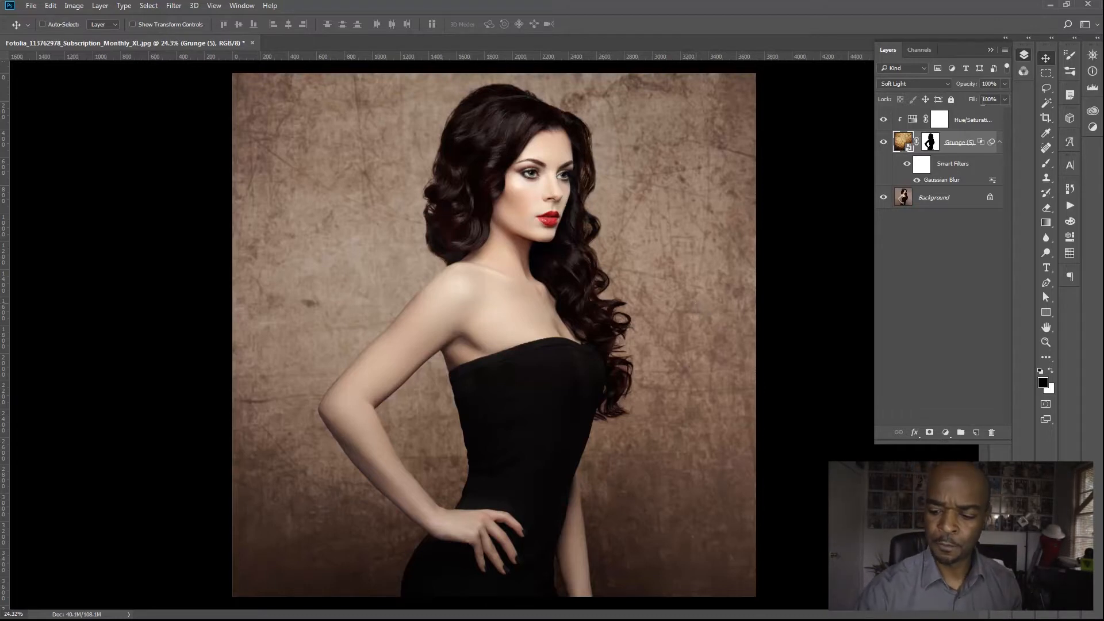
Place the Grunge (2) texture above the Hue/Saturation layer and scale it to 32.87% so it covers the canvas.
left_click(970, 122)
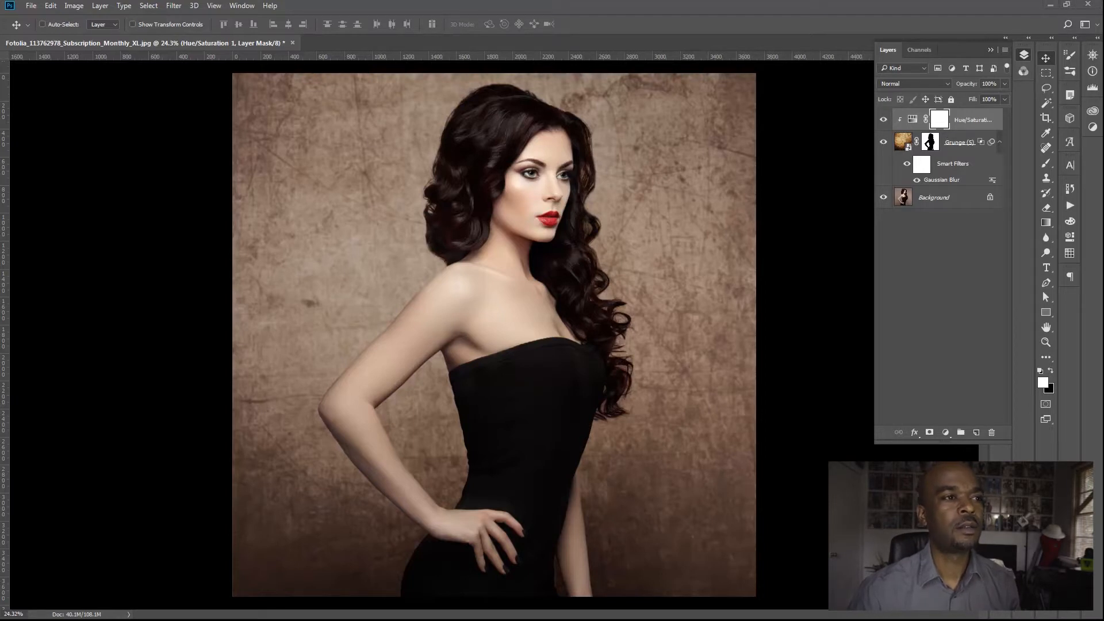
key("ctrl+t")
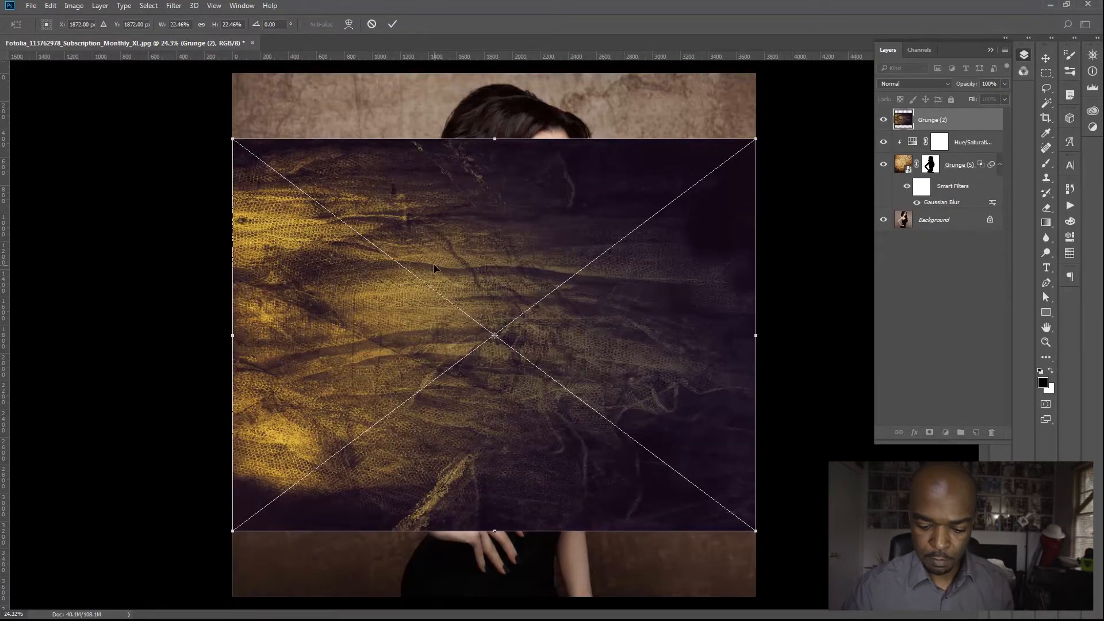
left_click_drag(756, 139, 877, 48)
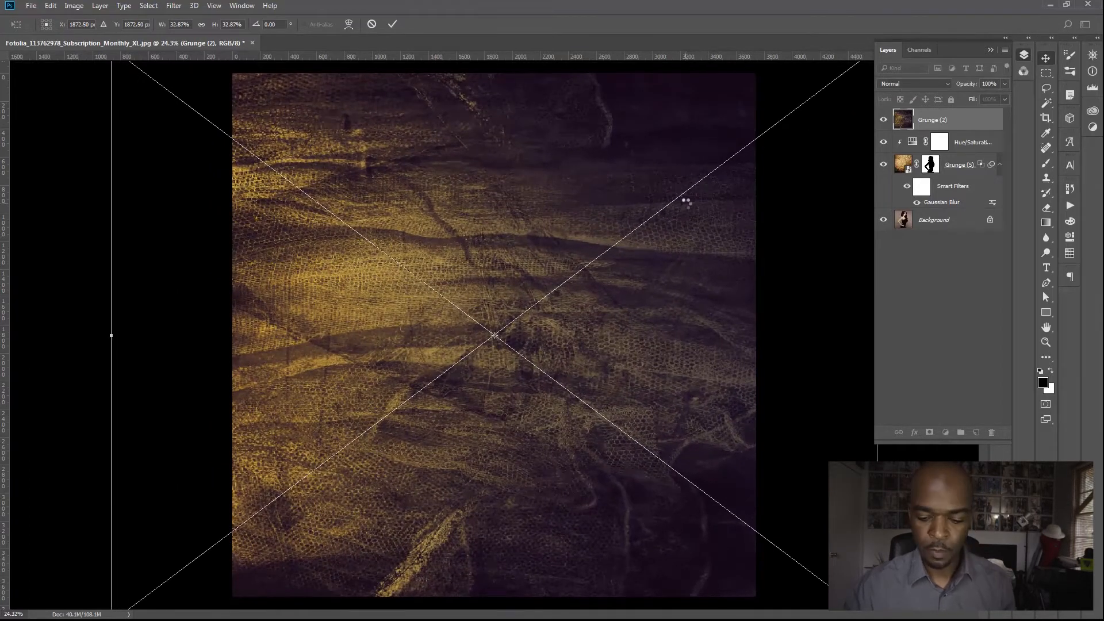
key("Return")
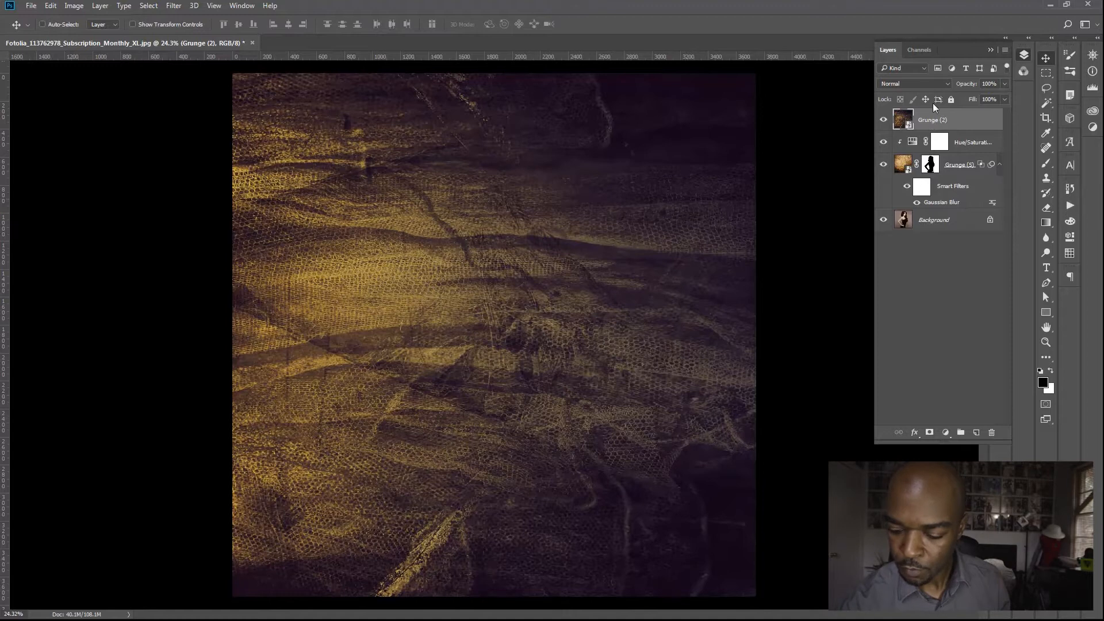
Hide the first grunge layer and its Hue/Saturation adjustment, and copy the grunge layer's mask to Grunge (2).
left_click_drag(885, 144, 884, 166)
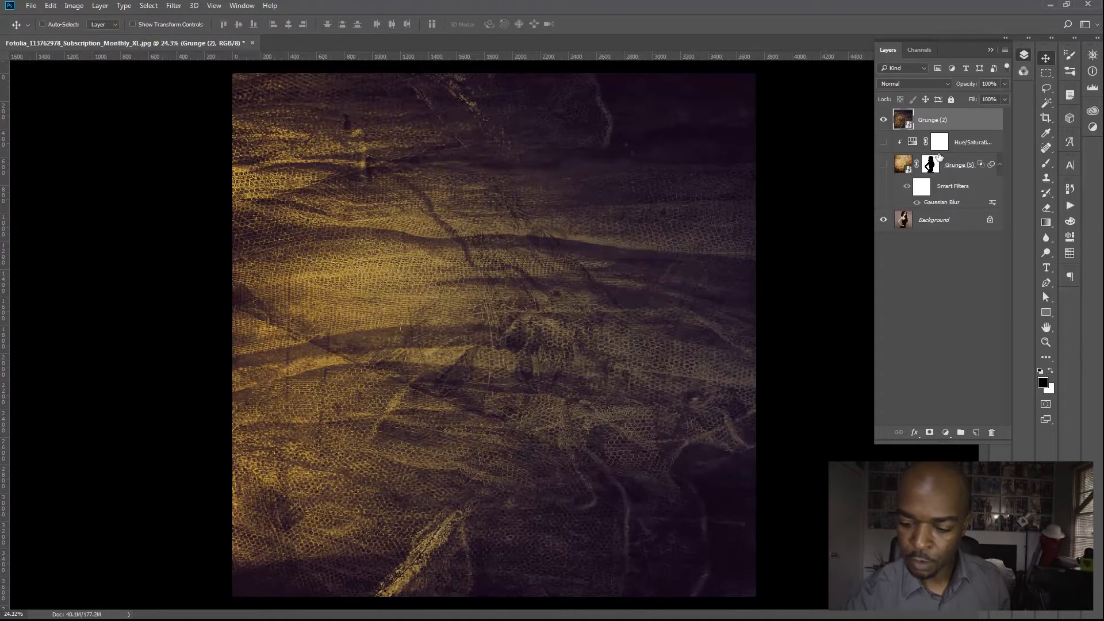
left_click(933, 166)
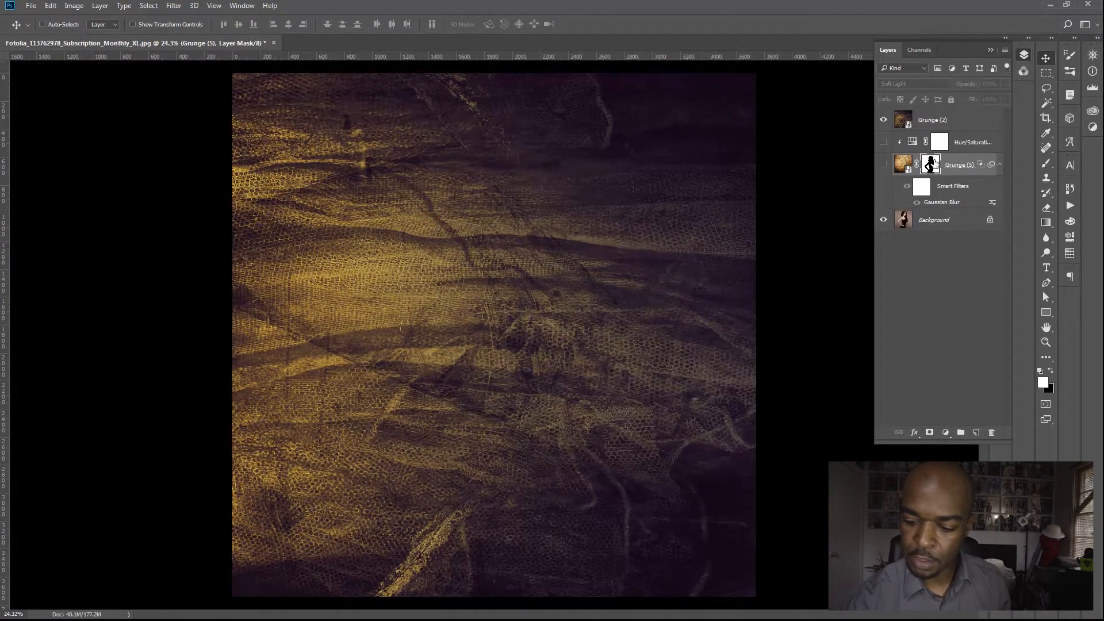
left_click(903, 165)
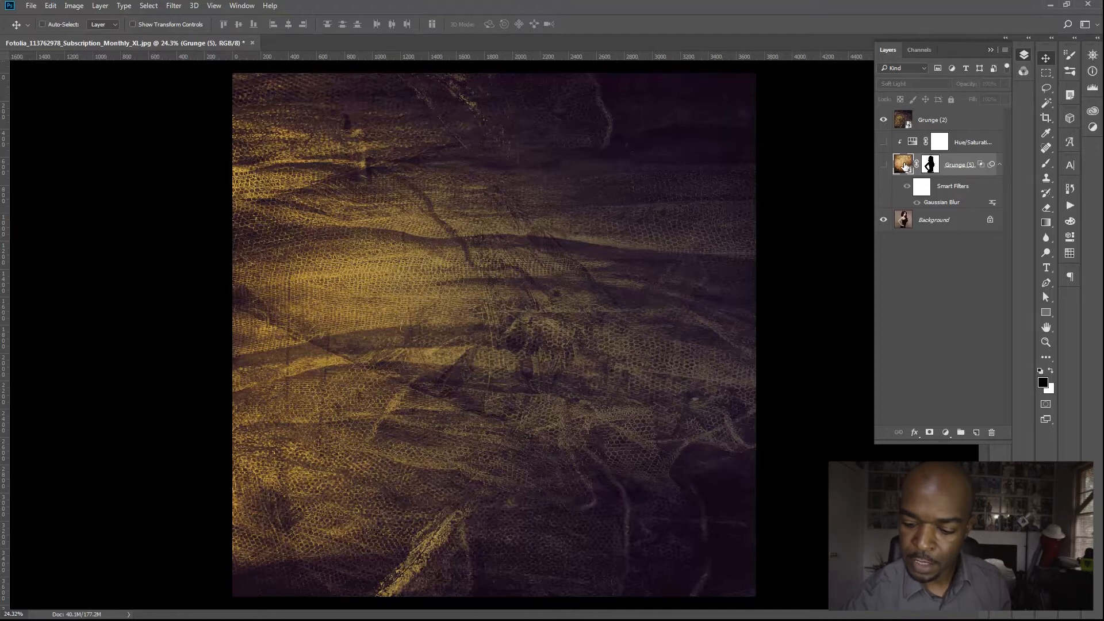
left_click(932, 165)
left_click(905, 167)
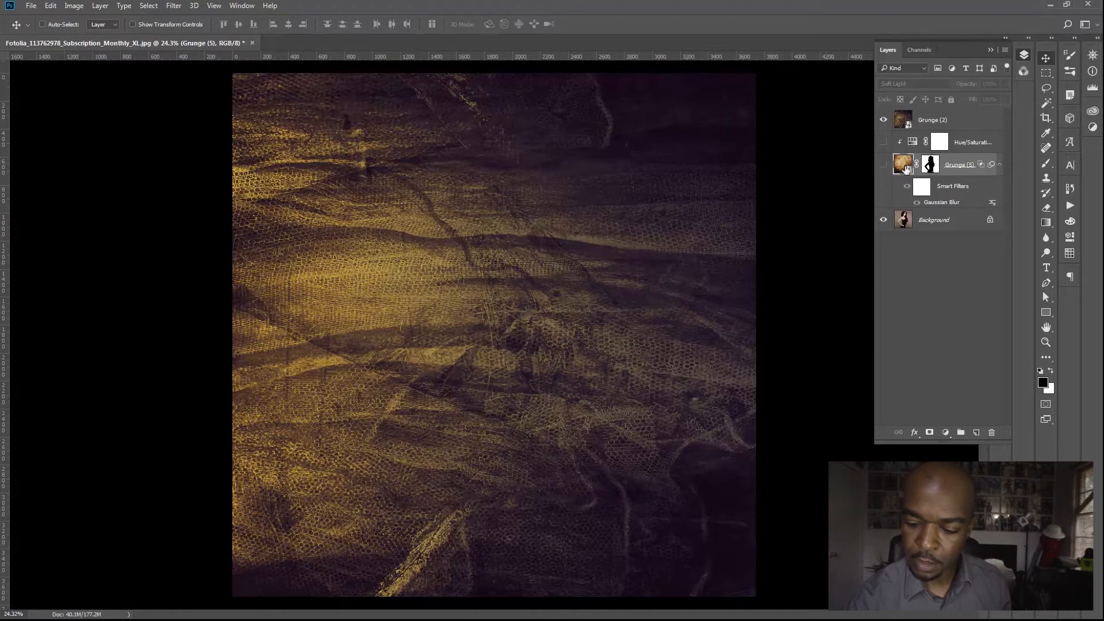
left_click(934, 165)
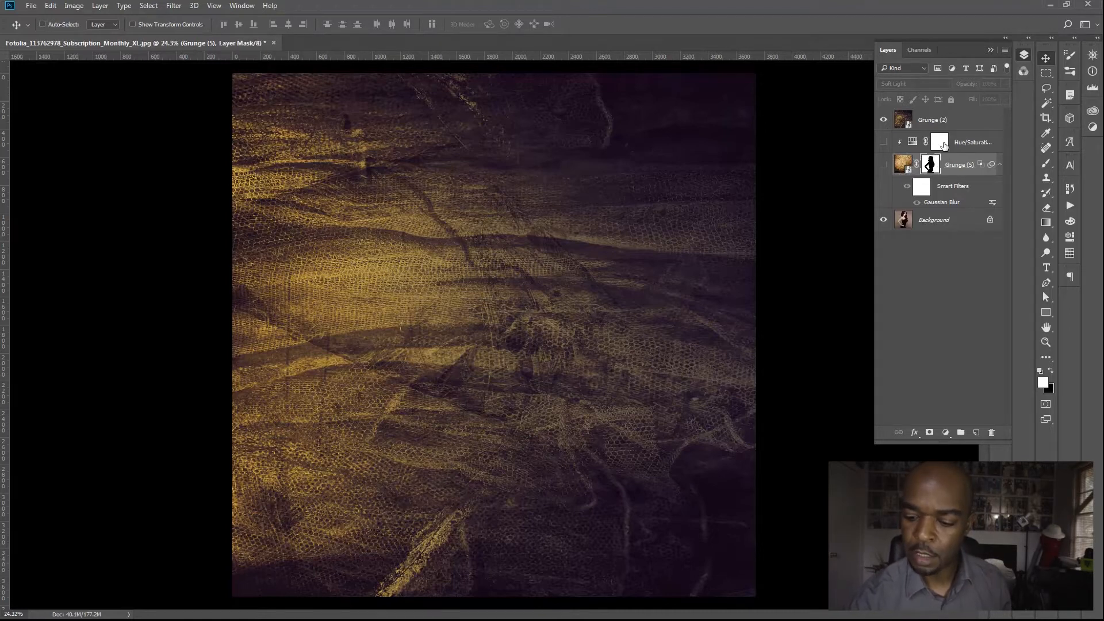
left_click_drag(936, 164, 946, 115)
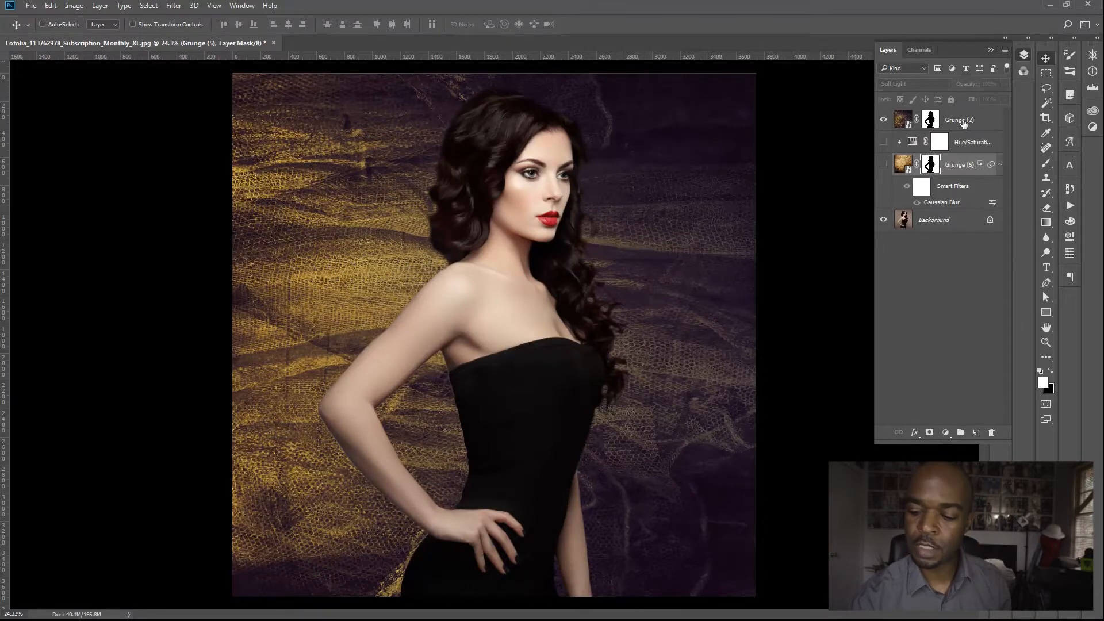
Group the first grunge layer with its Hue/Saturation adjustment and name the group Texture 1.
left_click(963, 147)
key("ctrl+g")
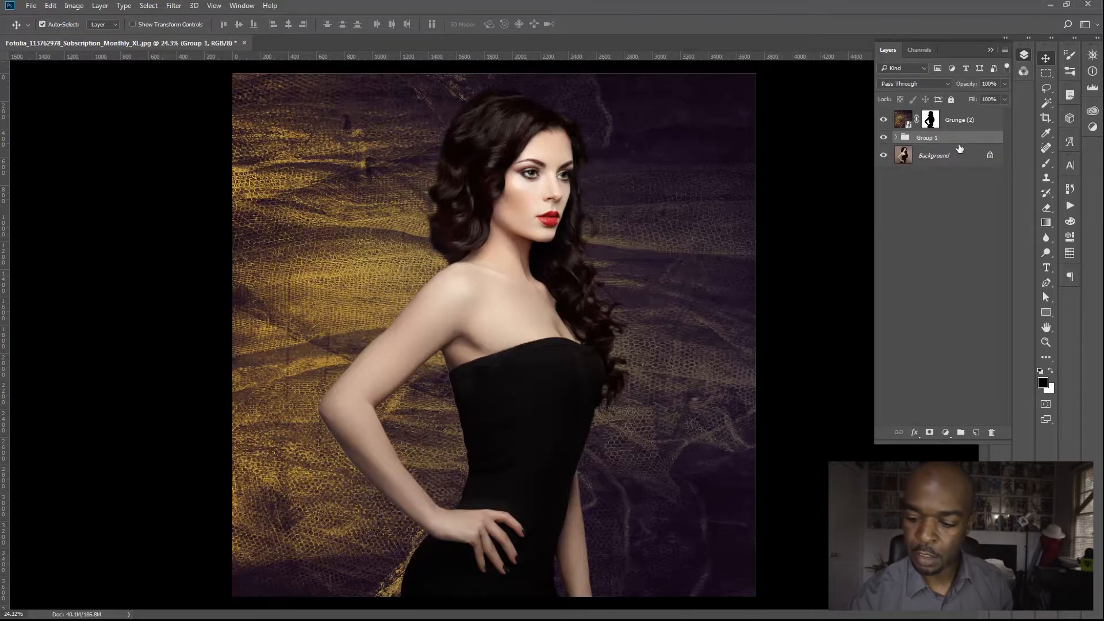
double_click(926, 138)
type("Texture 1")
key("Return")
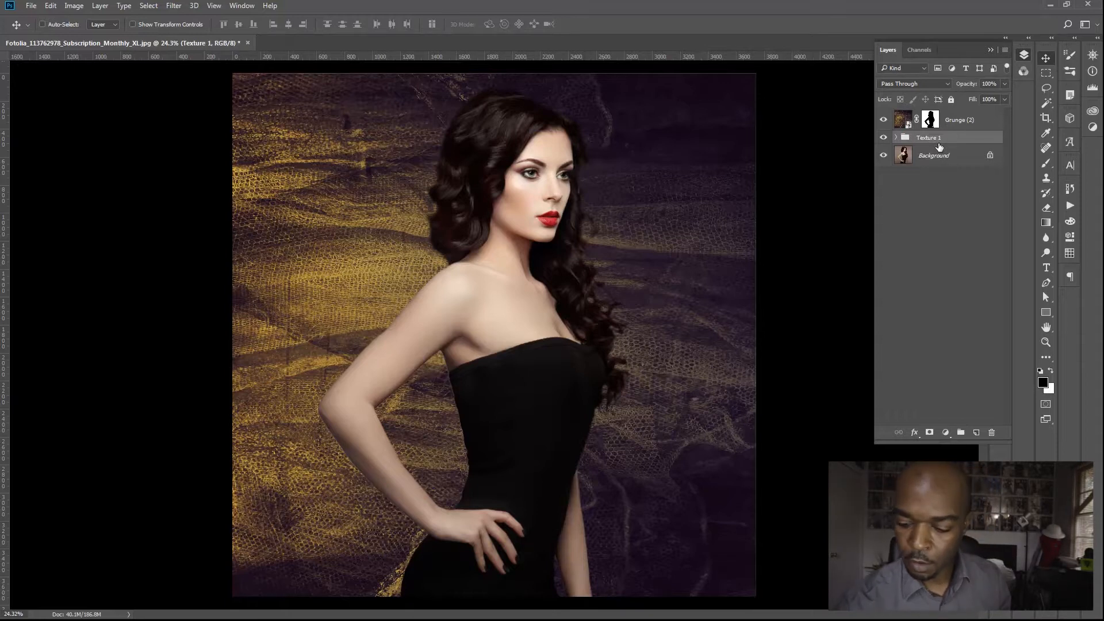
left_click(896, 137)
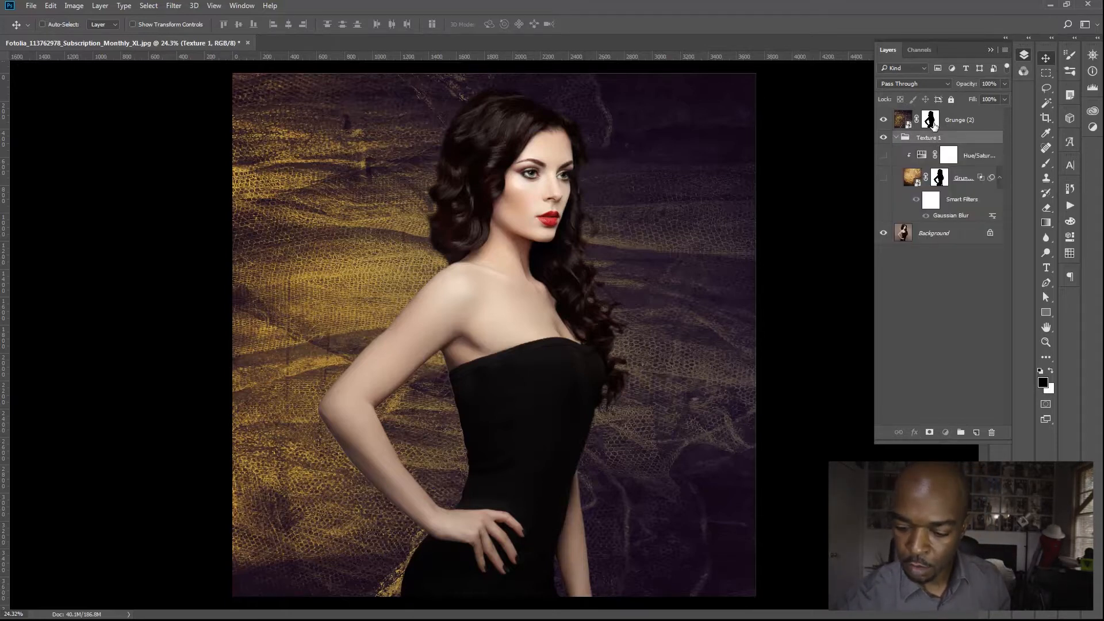
left_click(895, 137)
Try Multiply on the Grunge (2) layer, and settle on Soft Light as its blend mode.
left_click(959, 117)
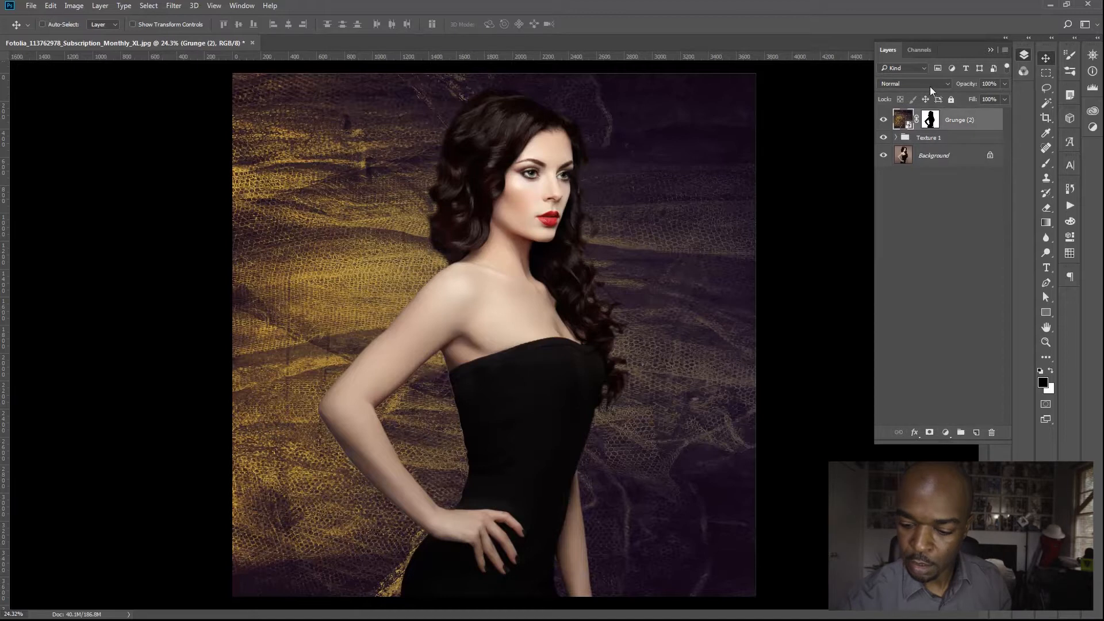
left_click(929, 86)
left_click(913, 104)
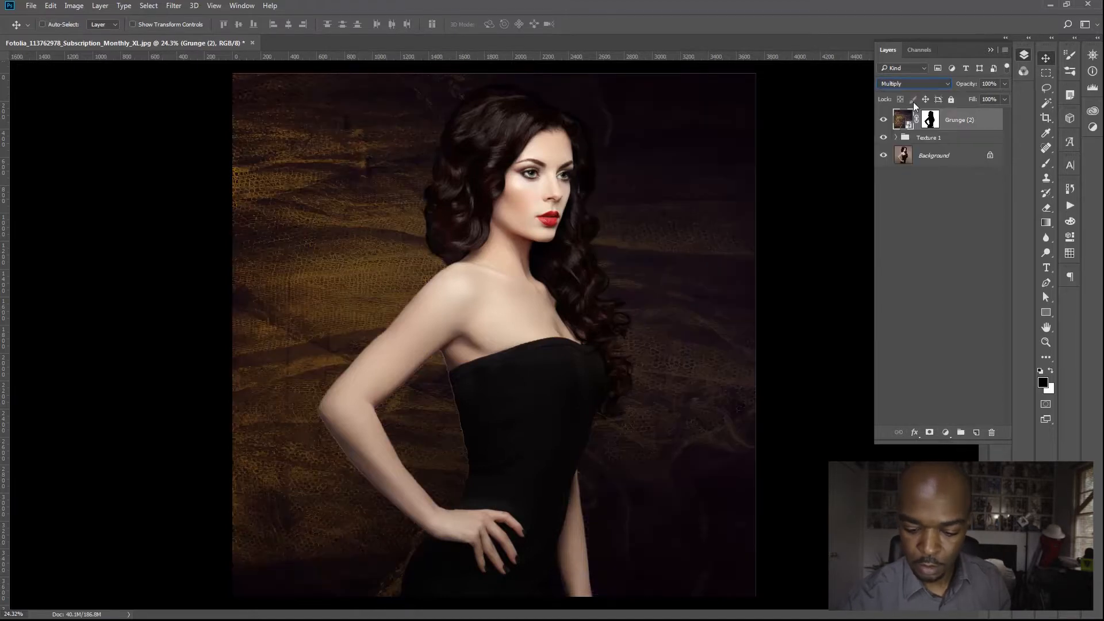
left_click(927, 85)
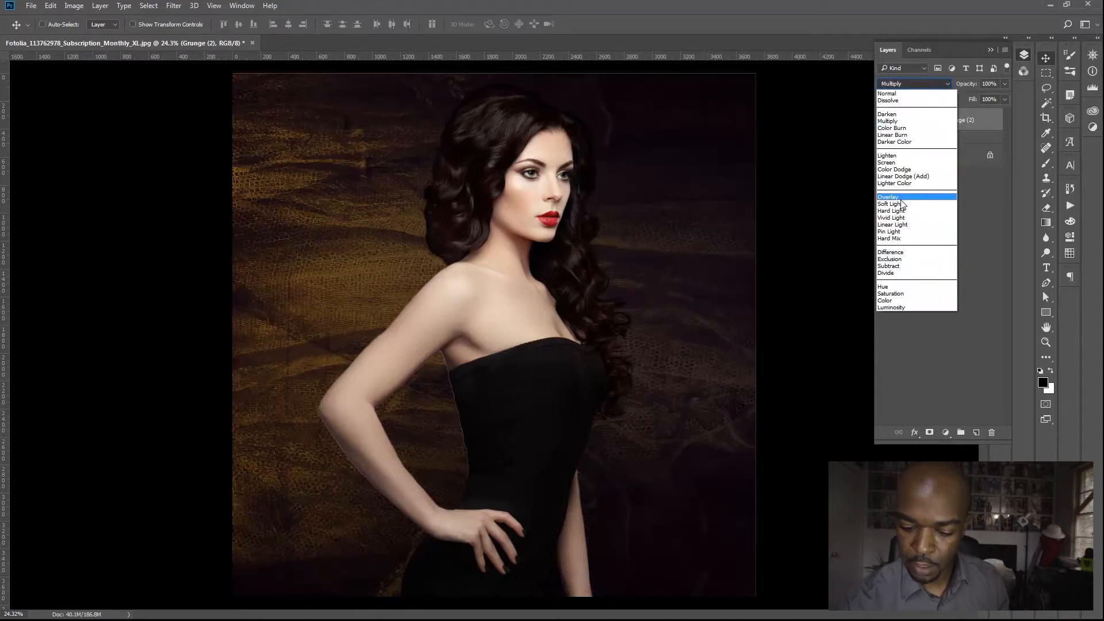
left_click(907, 200)
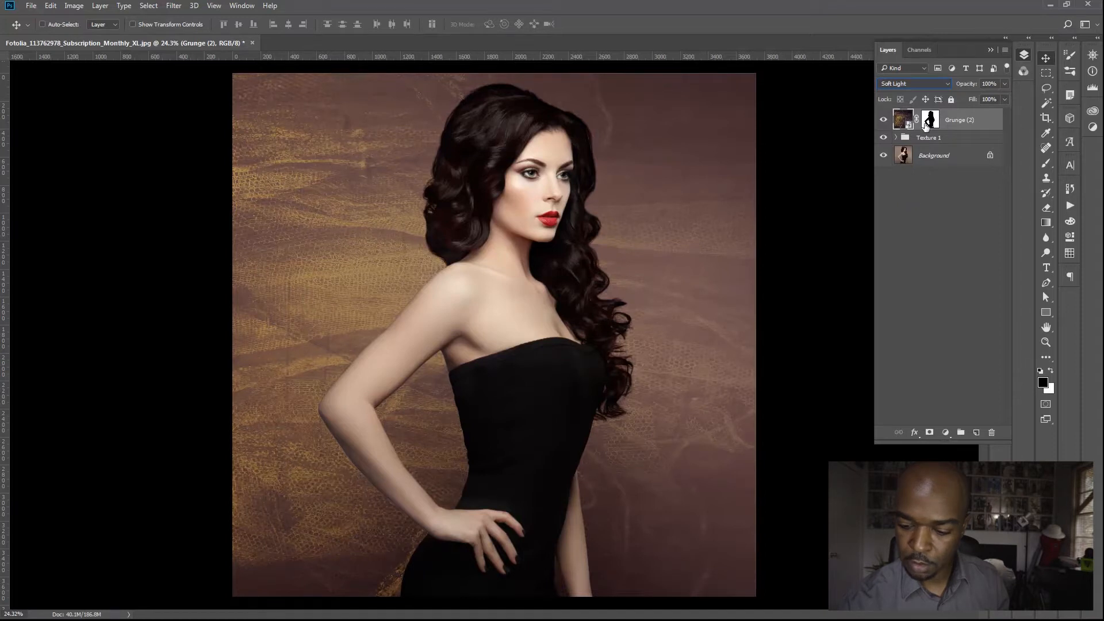
Add a Hue/Saturation adjustment clipped to Grunge (2) with saturation -69 and hue -161.
left_click(945, 432)
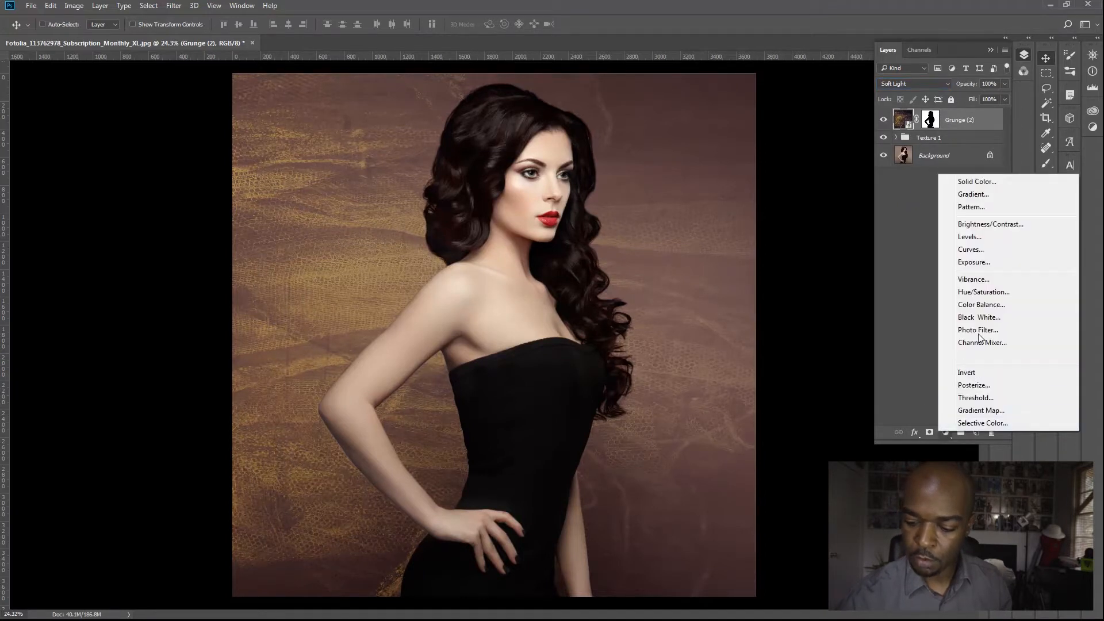
left_click(983, 293)
left_click(971, 461)
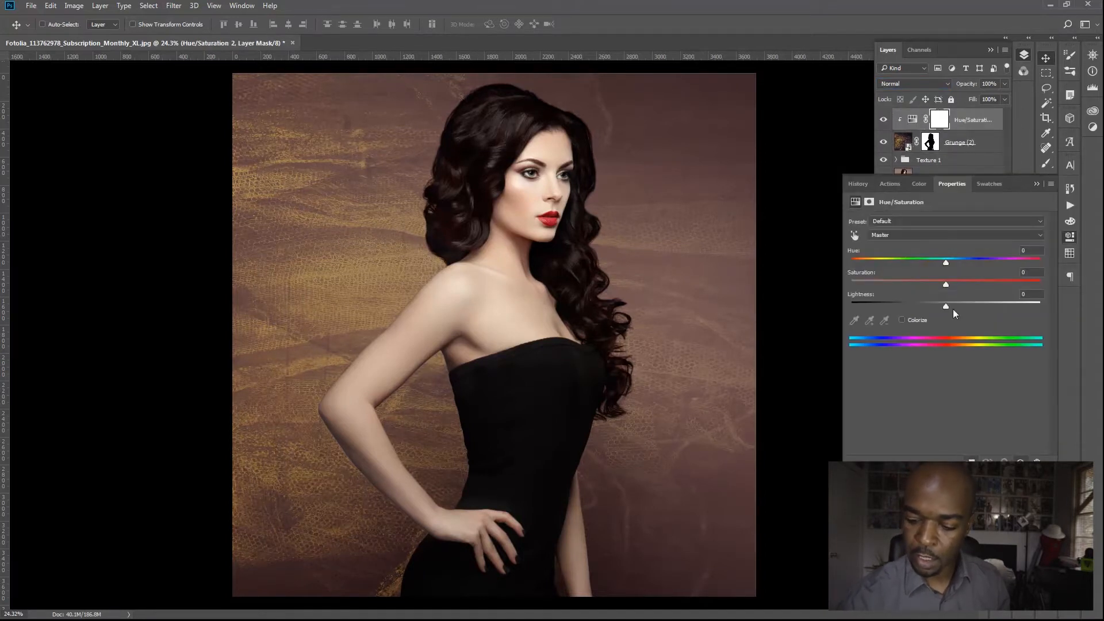
left_click(880, 283)
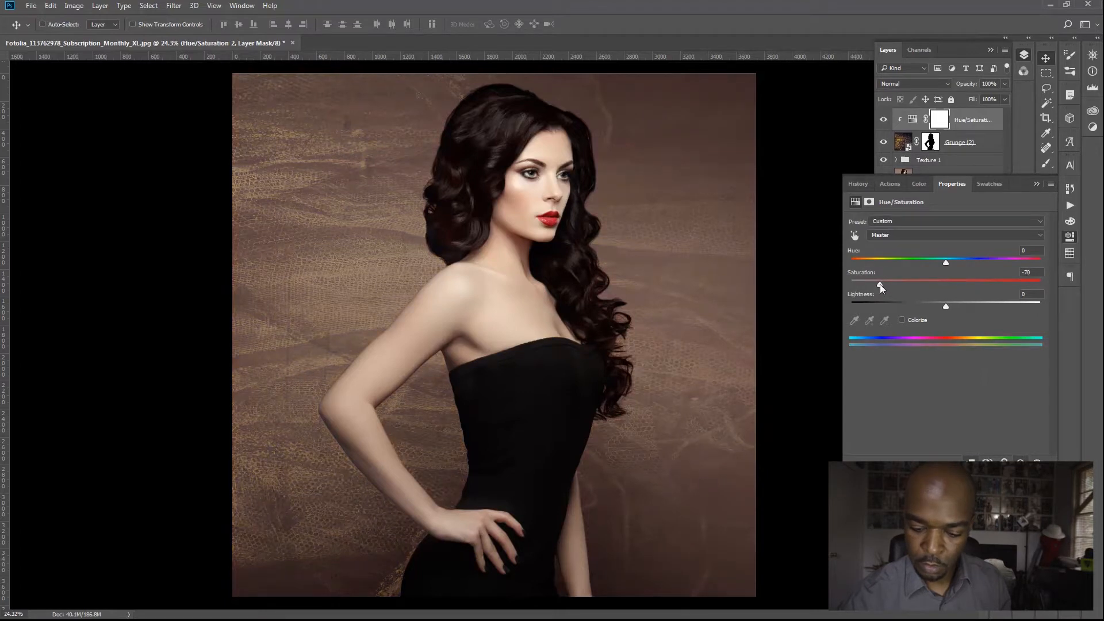
left_click_drag(929, 260, 860, 264)
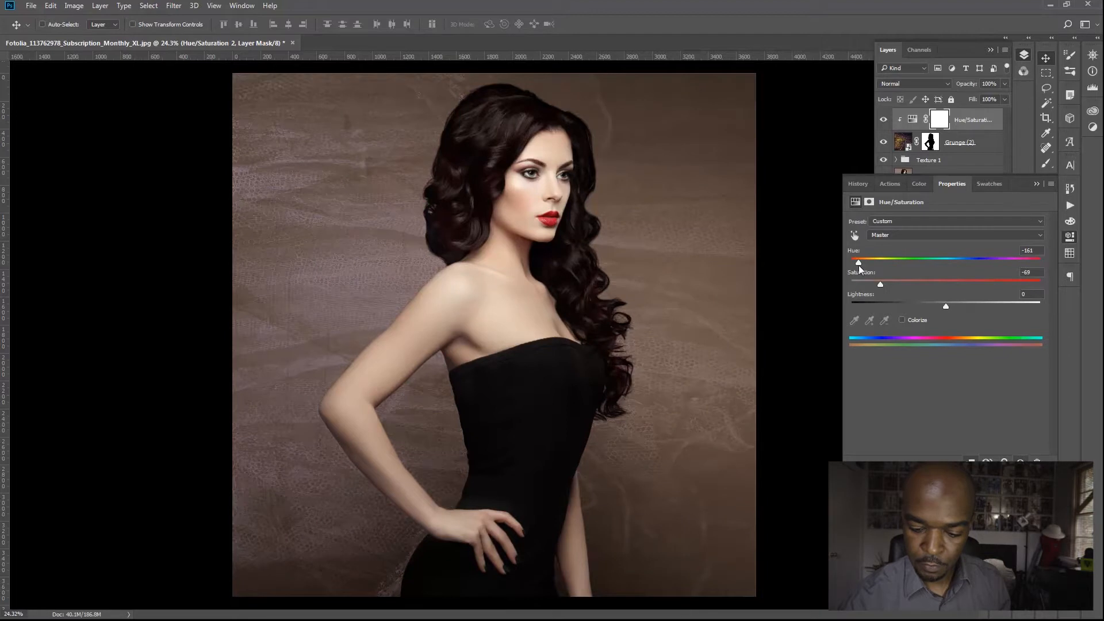
Apply the last-used Gaussian Blur filter to the Grunge (2) layer as a smart filter.
left_click(961, 141)
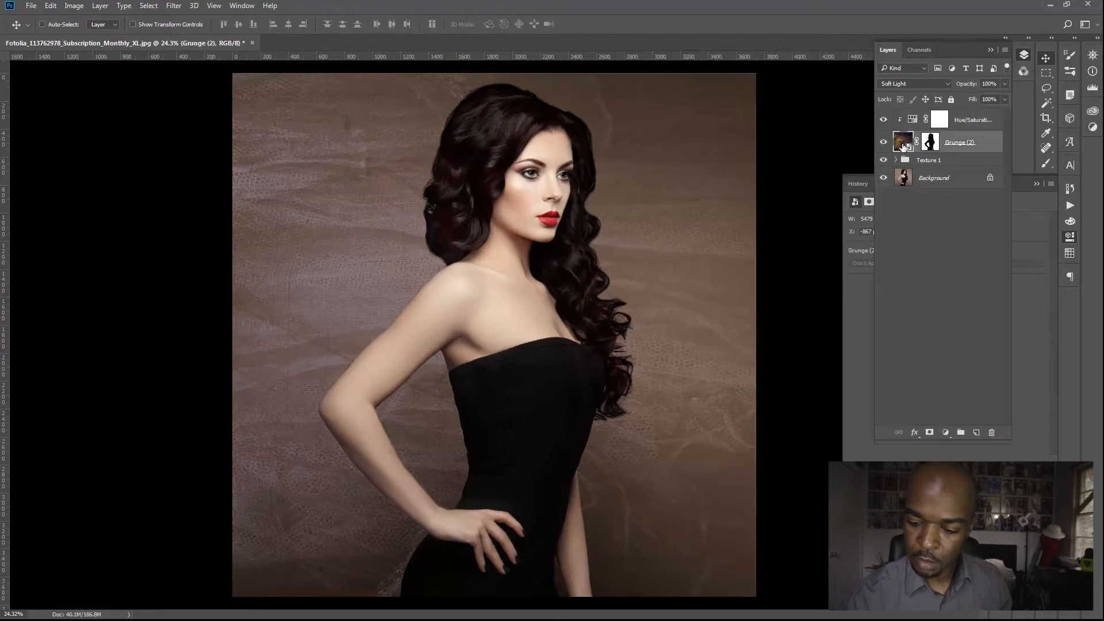
left_click(174, 6)
left_click(208, 15)
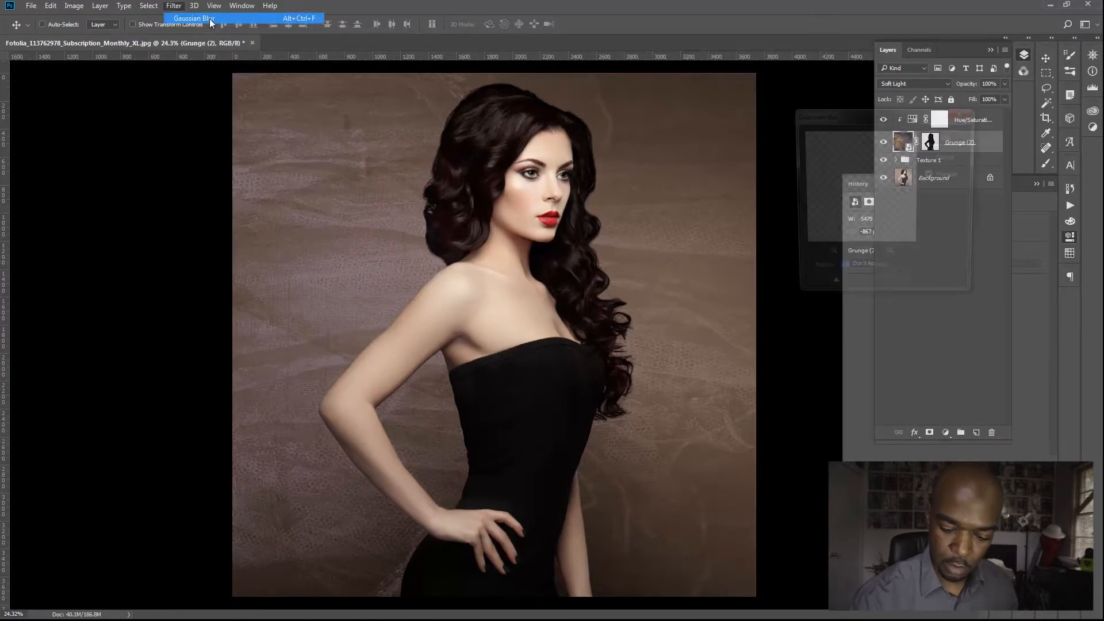
left_click(947, 136)
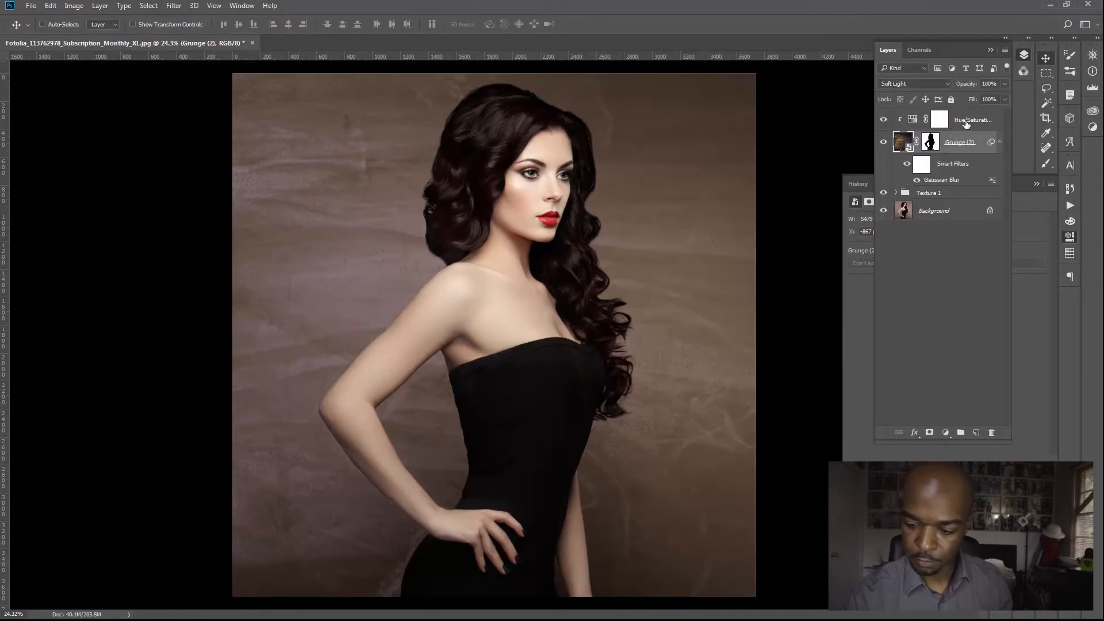
Group the Grunge (2) layer with its Hue/Saturation adjustment and name the group Texture 2.
left_click(969, 122, "shift")
key("ctrl+g")
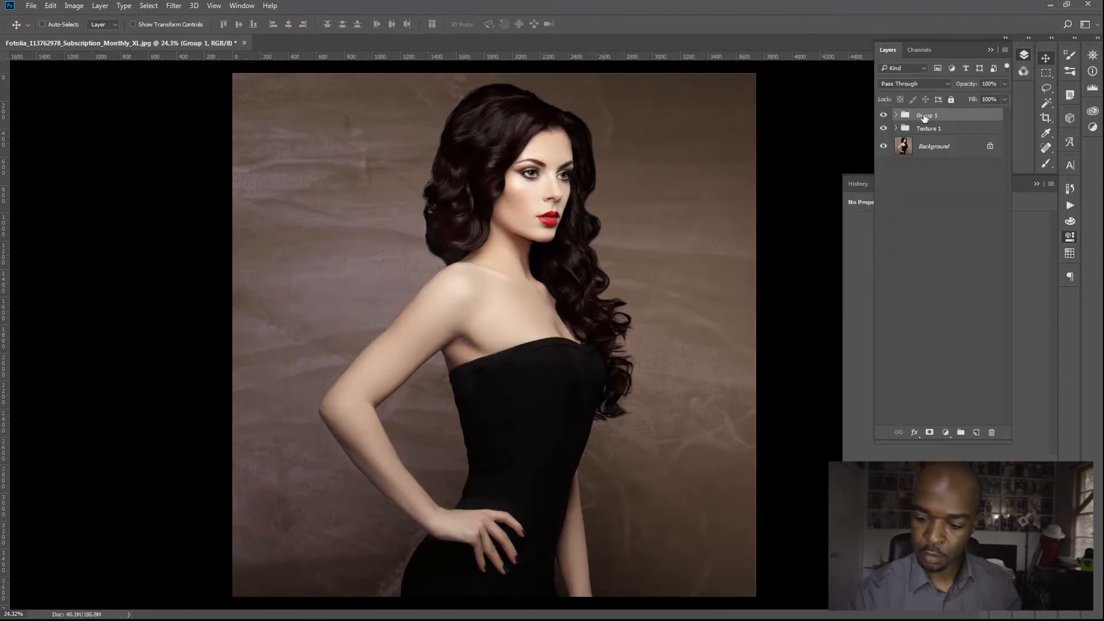
double_click(934, 115)
type("Te")
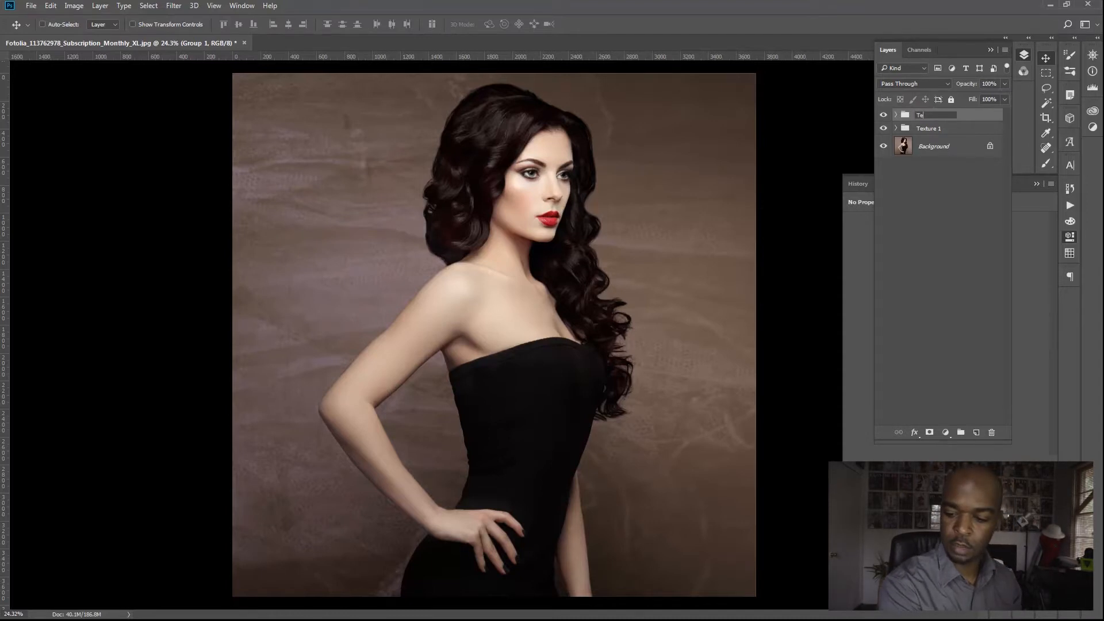
type("xture 2")
key("Return")
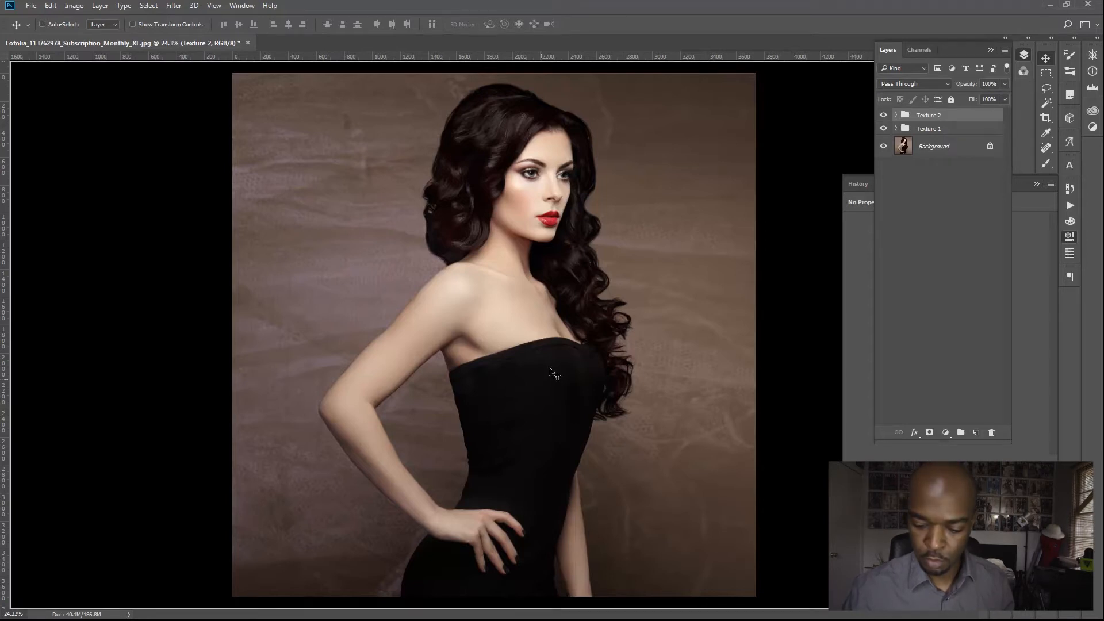
Place the Grunge (15) texture above the texture groups, scaled to 32.21% and rotated 90° counter-clockwise to cover the canvas.
key("ctrl+t")
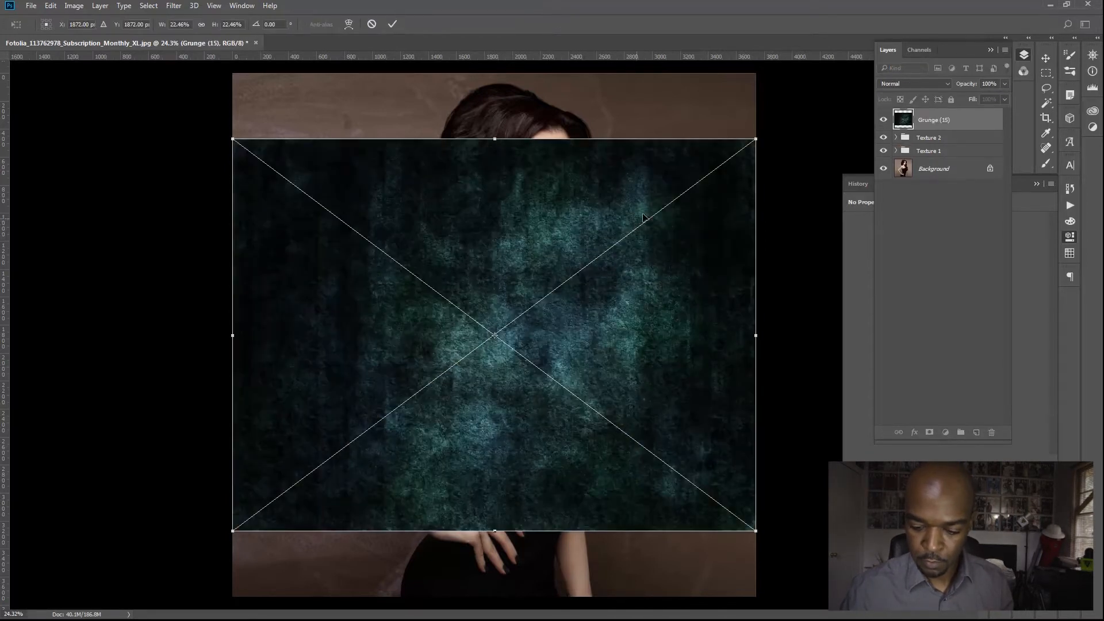
left_click_drag(764, 135, 878, 49)
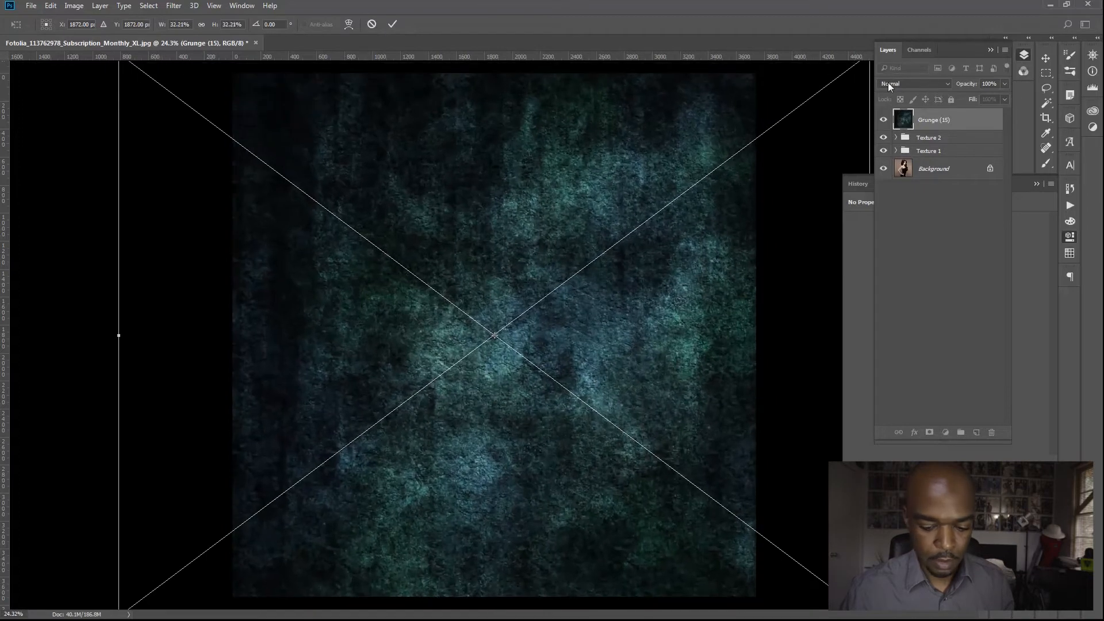
right_click(648, 275)
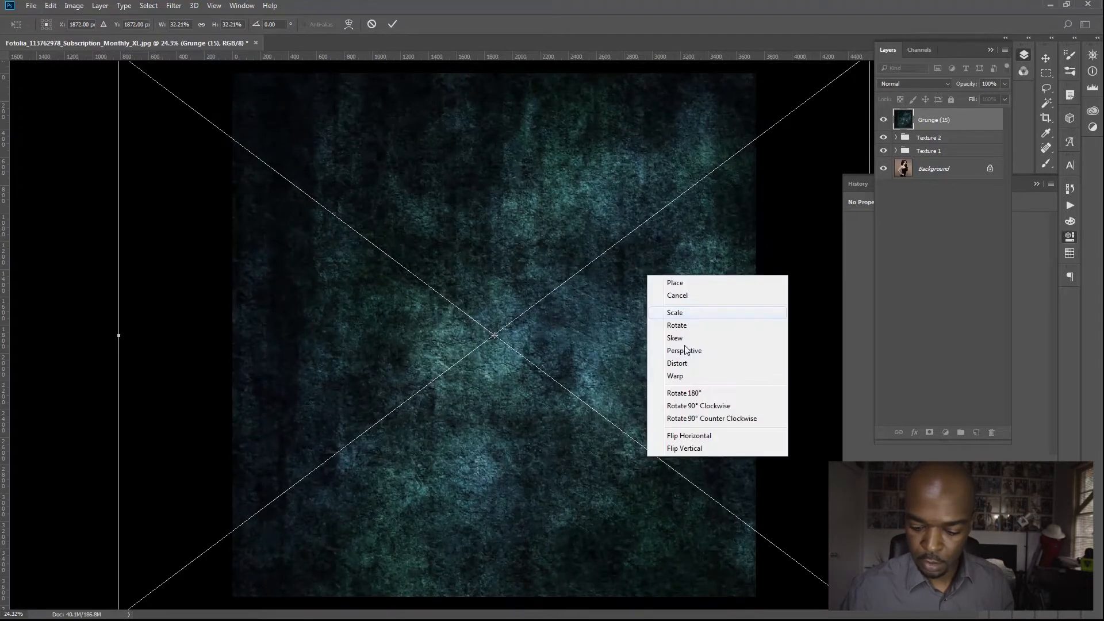
left_click(708, 418)
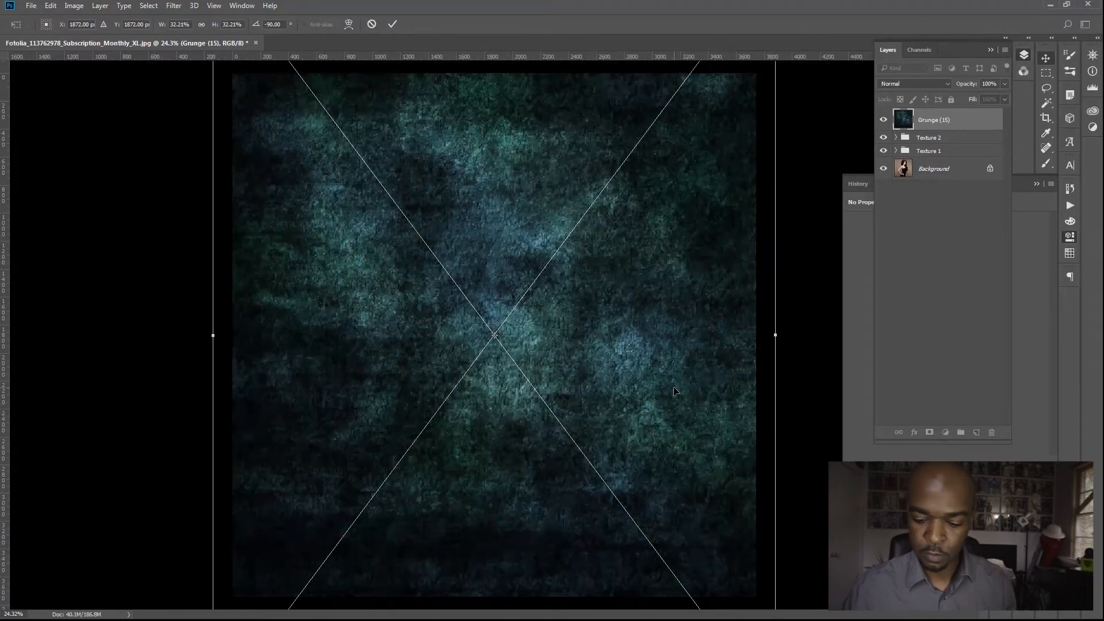
key("Return")
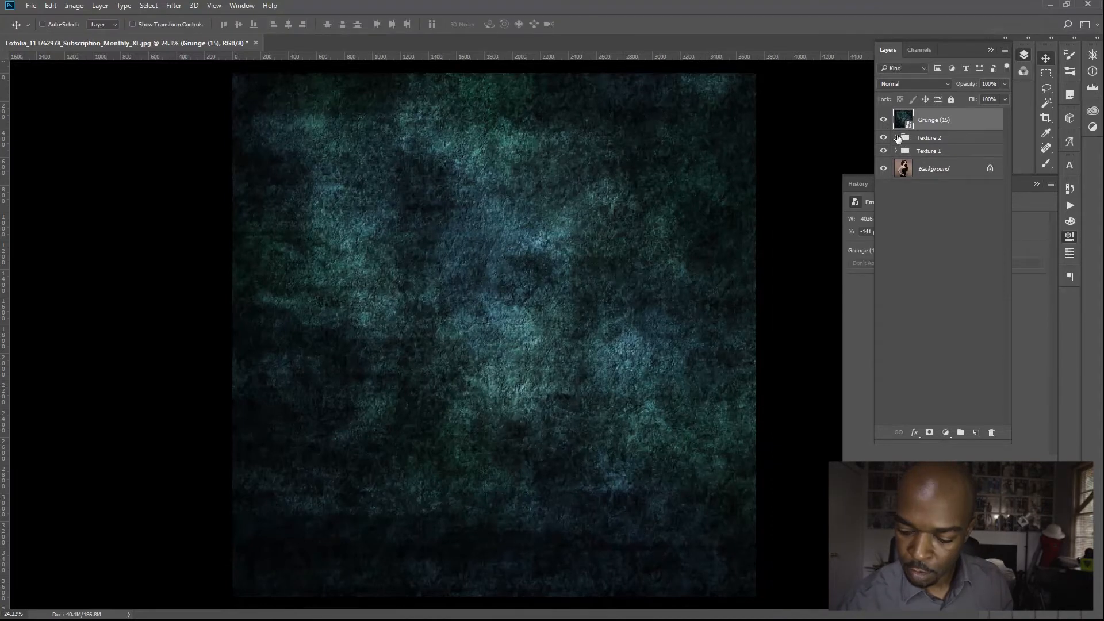
Copy the Grunge (2) layer's mask from the Texture 2 group onto the Grunge (15) layer.
left_click(896, 138)
left_click_drag(939, 178, 955, 124)
left_click(896, 138)
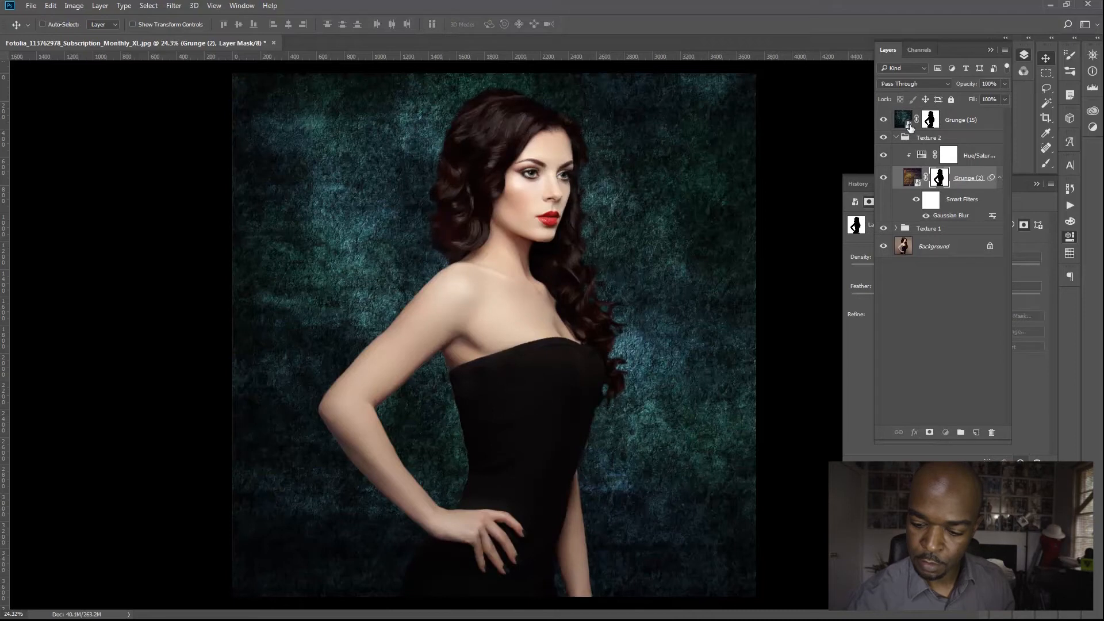
Apply a Gaussian Blur smart filter with a 4.5-pixel radius to Grunge (15) and set its blend mode to Soft Light.
left_click(908, 120)
left_click(177, 8)
left_click(195, 16)
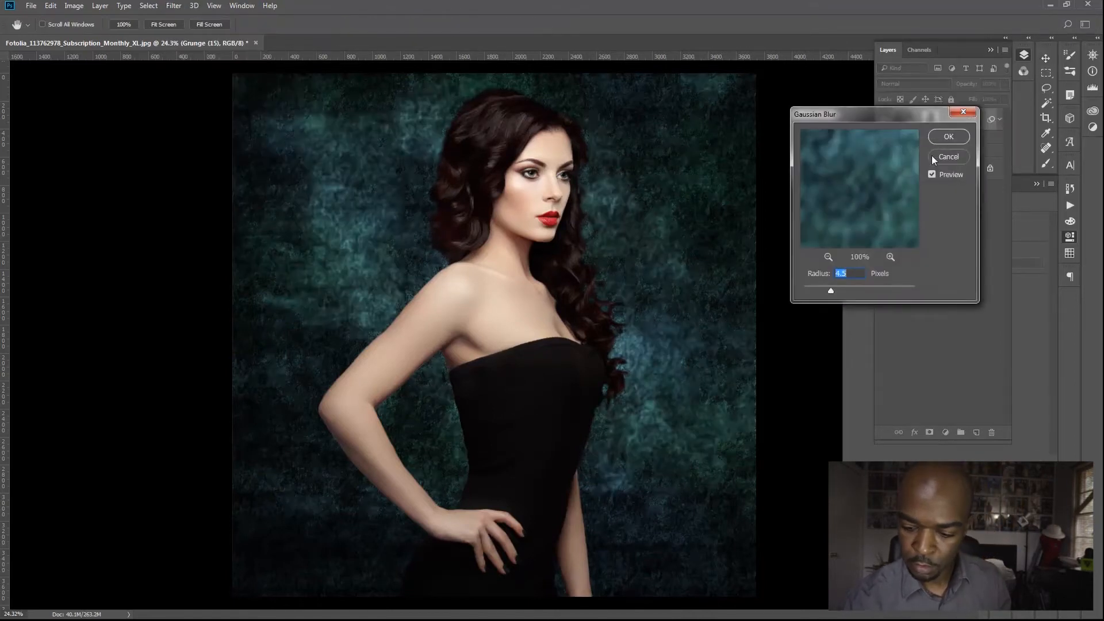
left_click(947, 137)
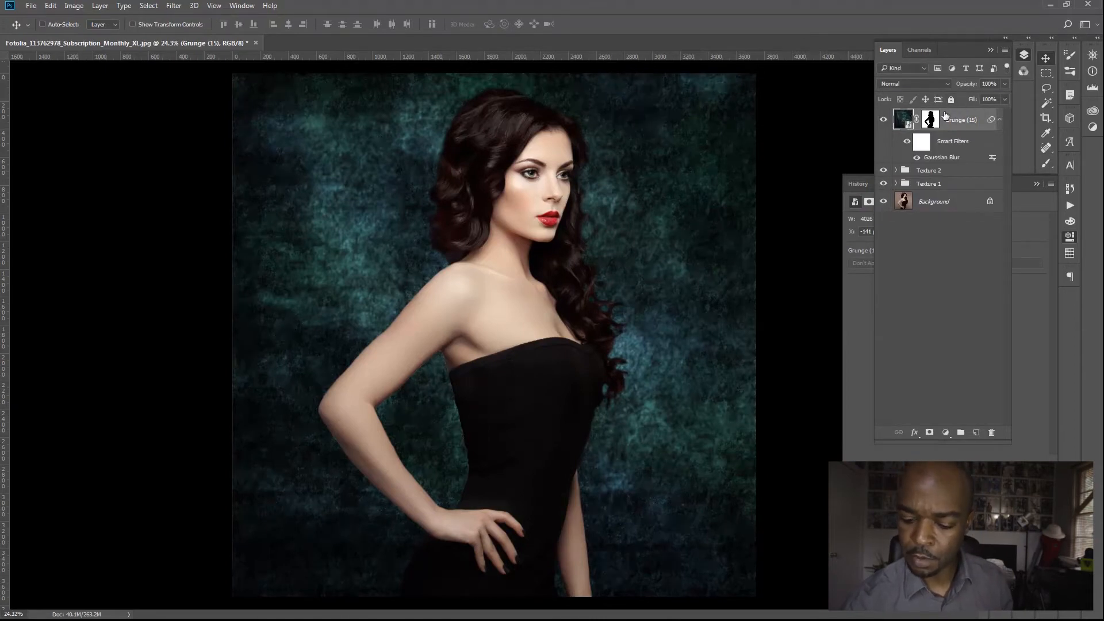
left_click(910, 80)
left_click(907, 183)
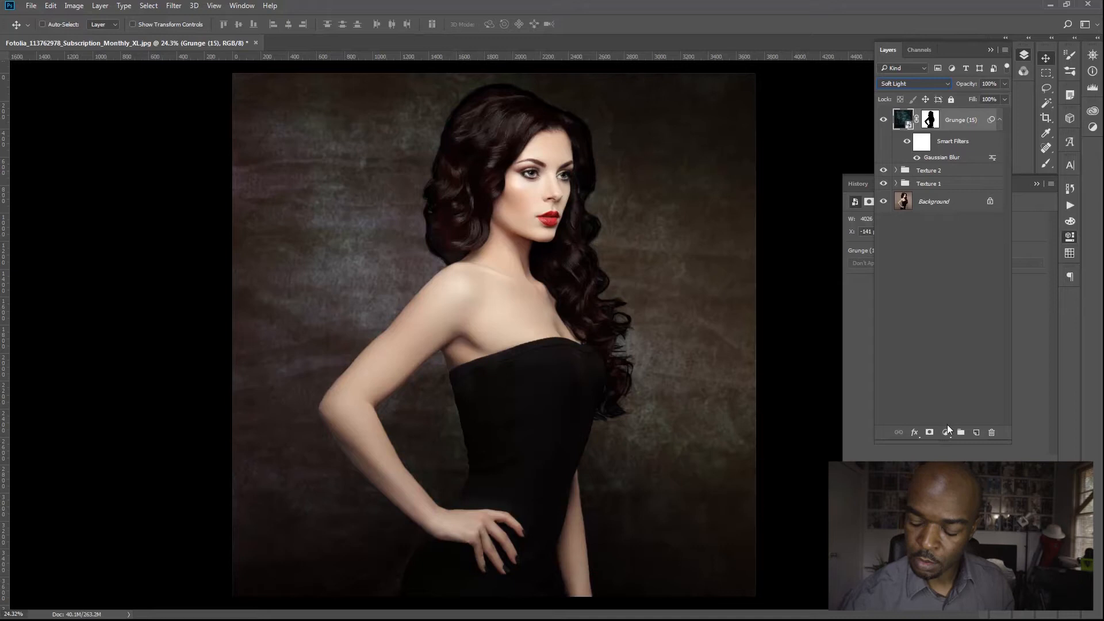
Add a Hue/Saturation adjustment clipped to Grunge (15) and lower its saturation to about -59.
left_click(945, 431)
left_click(977, 287)
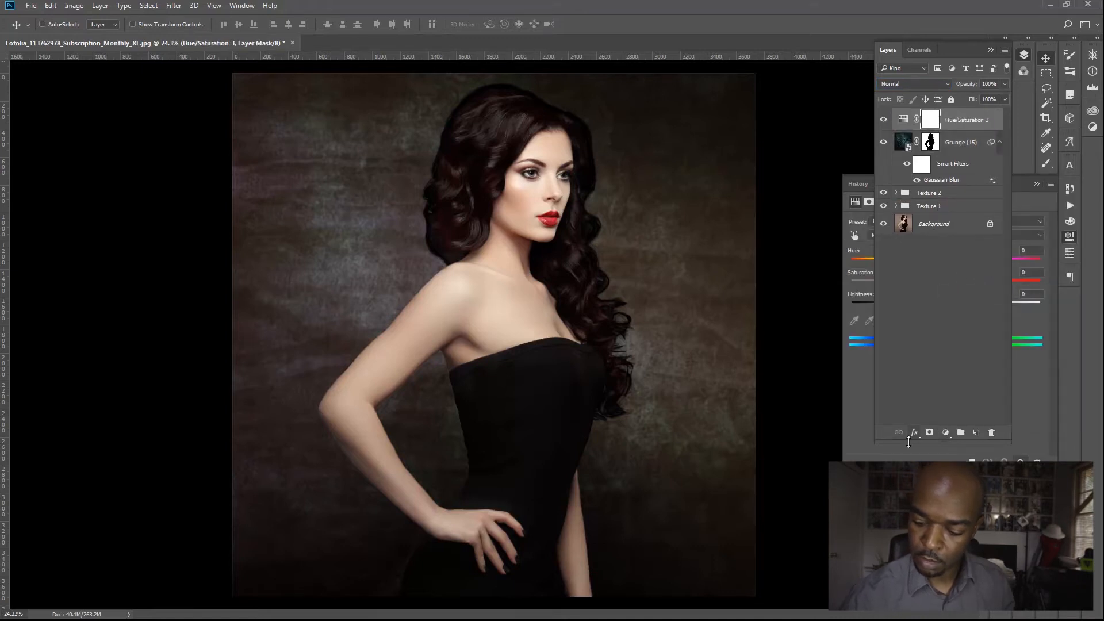
left_click_drag(945, 284, 889, 286)
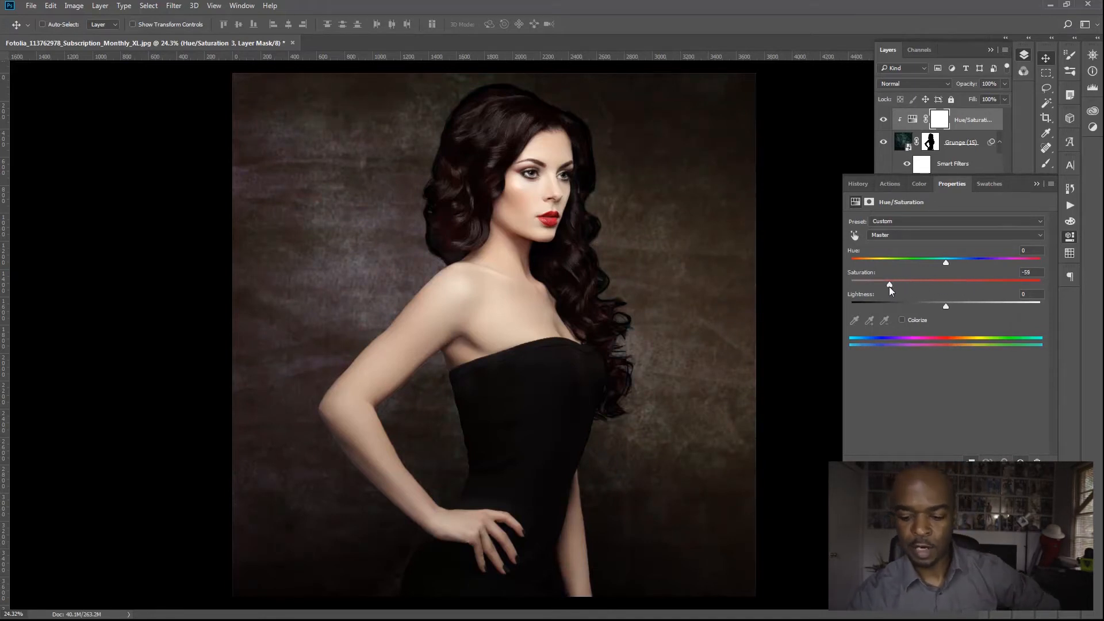
left_click(1034, 183)
Compare the textured result with the original background and reduce the Grunge (15) layer's opacity to 54%.
left_click(884, 224, "alt")
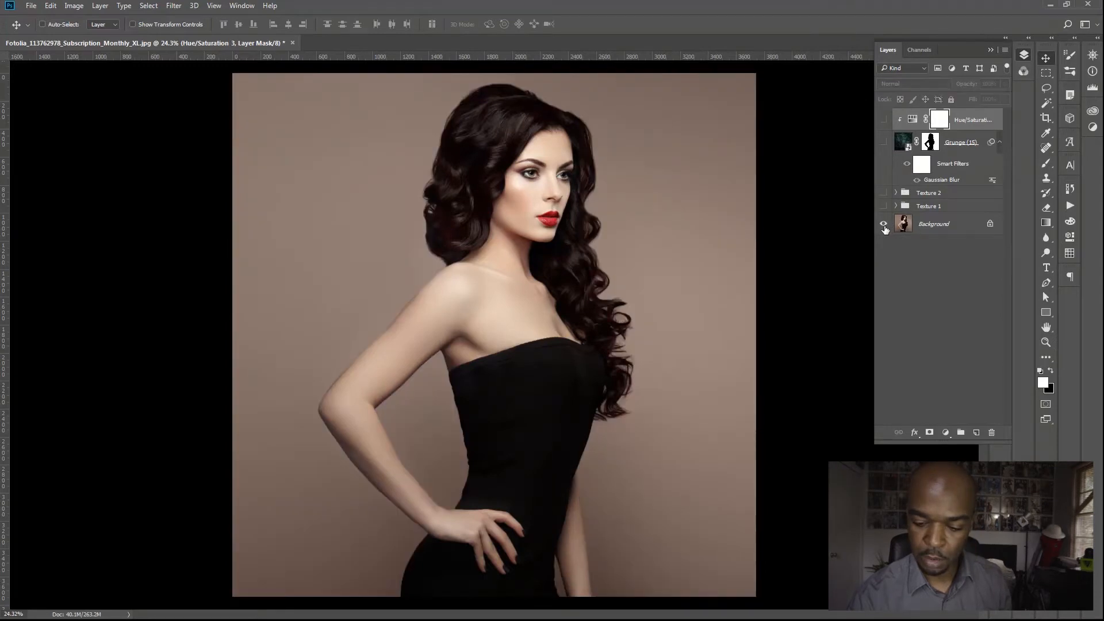
left_click(884, 224, "alt")
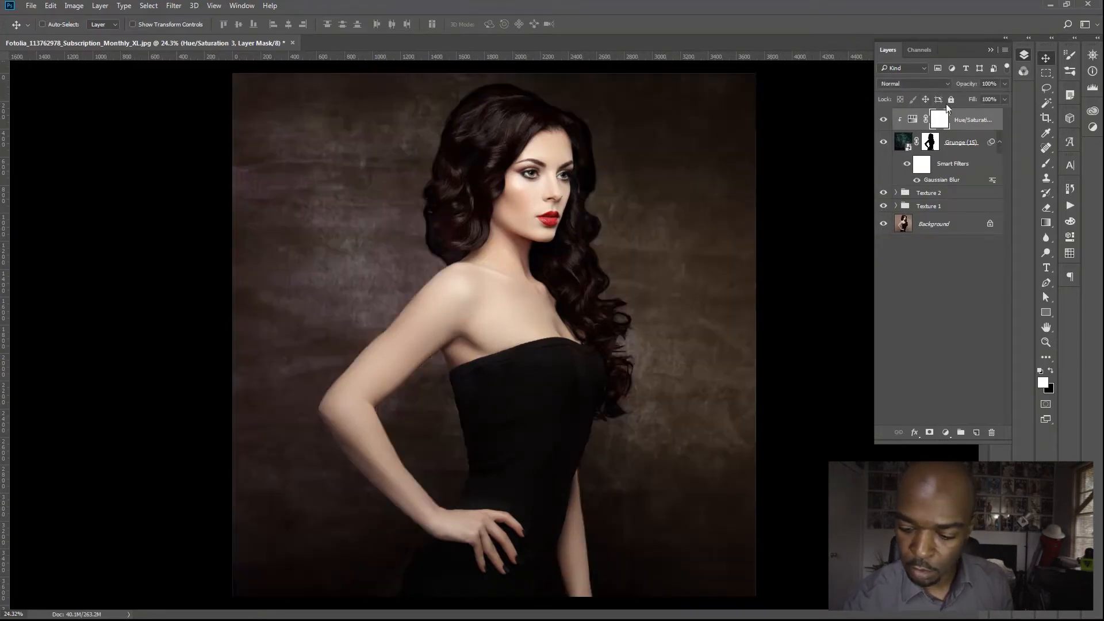
left_click(976, 144)
left_click(982, 97)
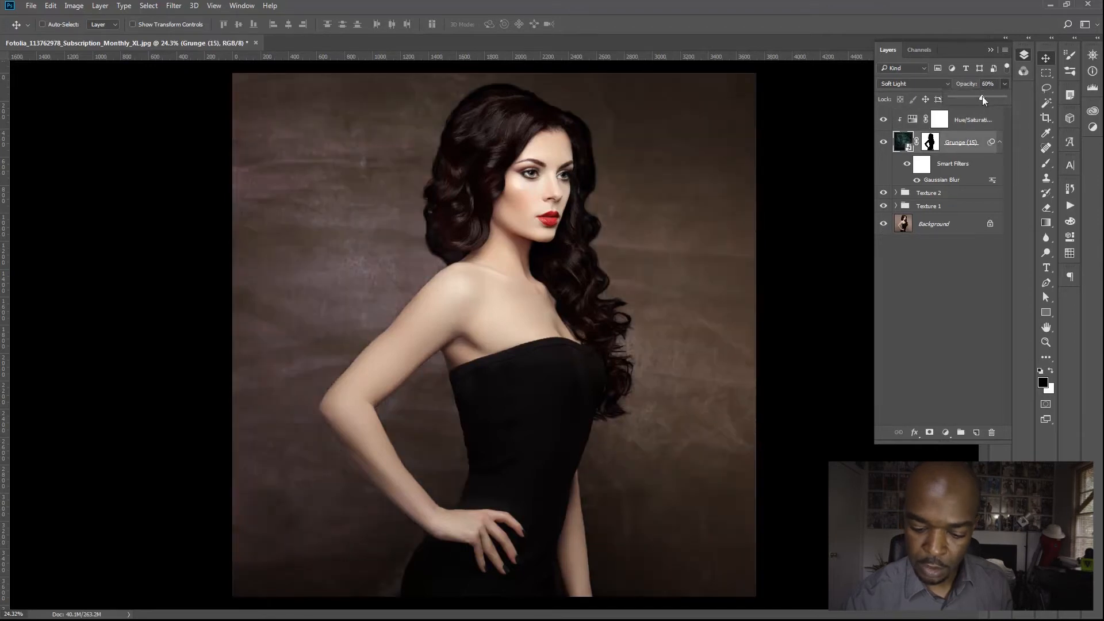
left_click_drag(981, 98, 978, 99)
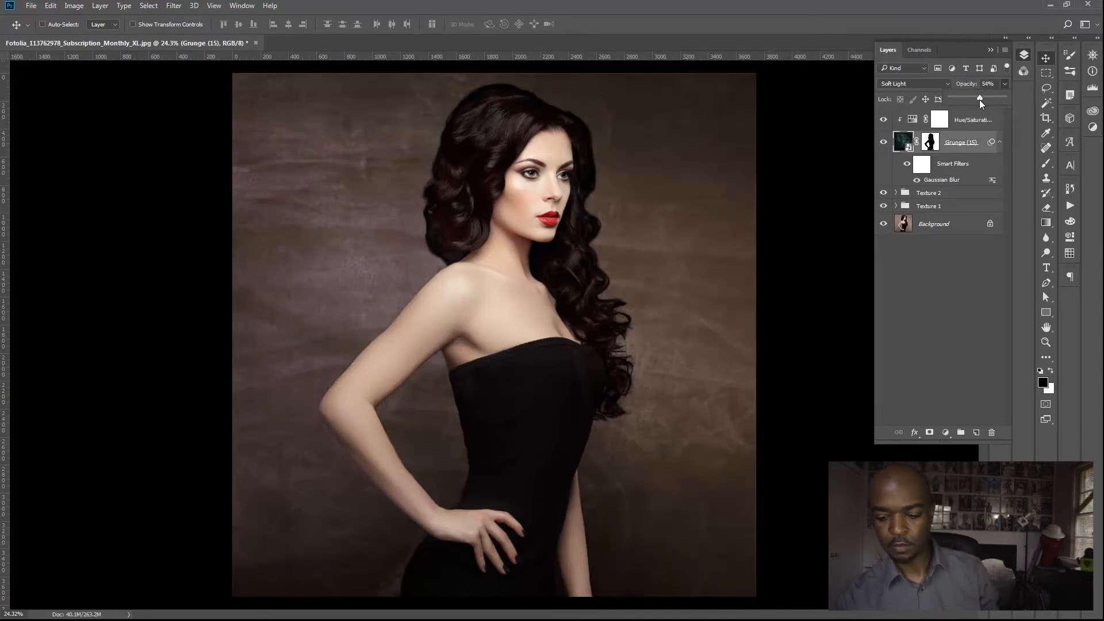
left_click(971, 121)
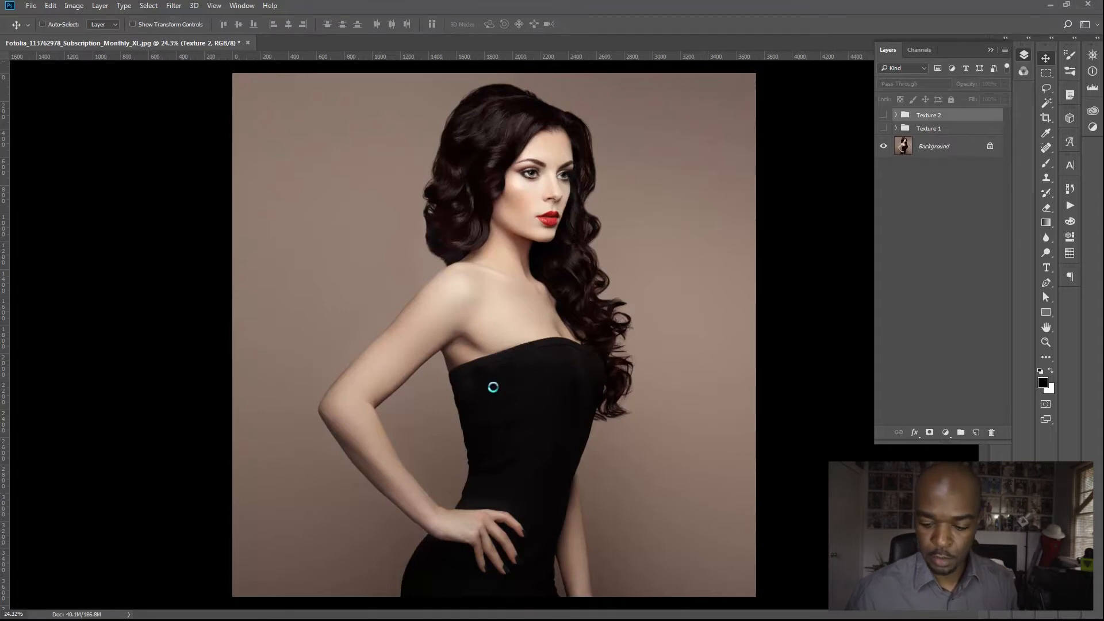
Place the wg_stone_washed_textures_6 image above the texture groups, rotated 90° counter-clockwise and enlarged to cover the whole canvas.
key("ctrl+t")
right_click(586, 229)
left_click(632, 367)
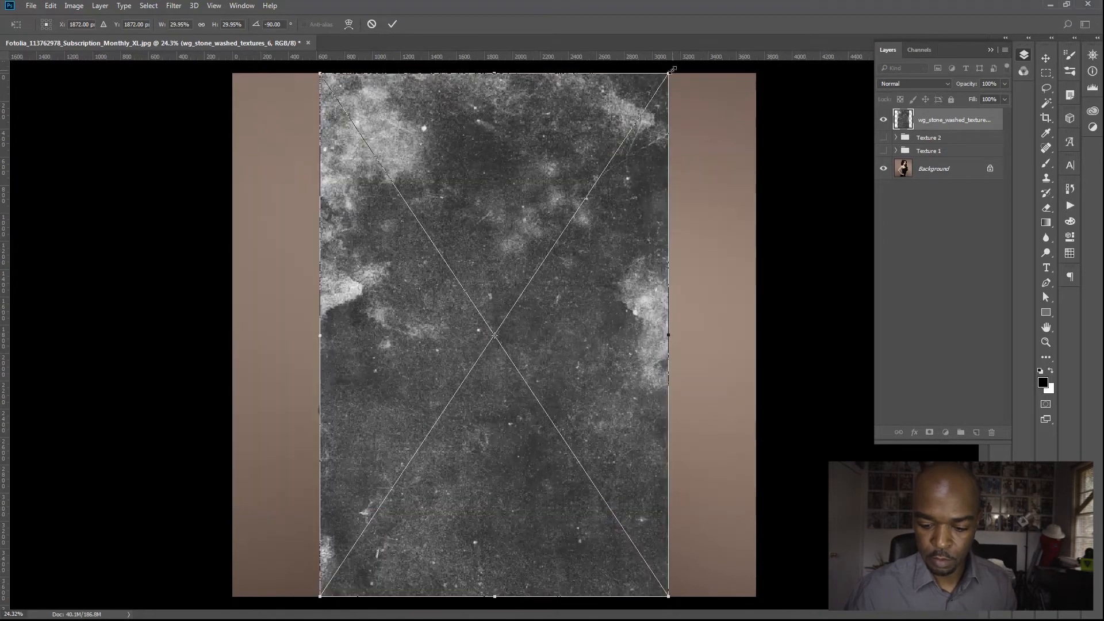
left_click_drag(670, 73, 915, 34)
key("Return")
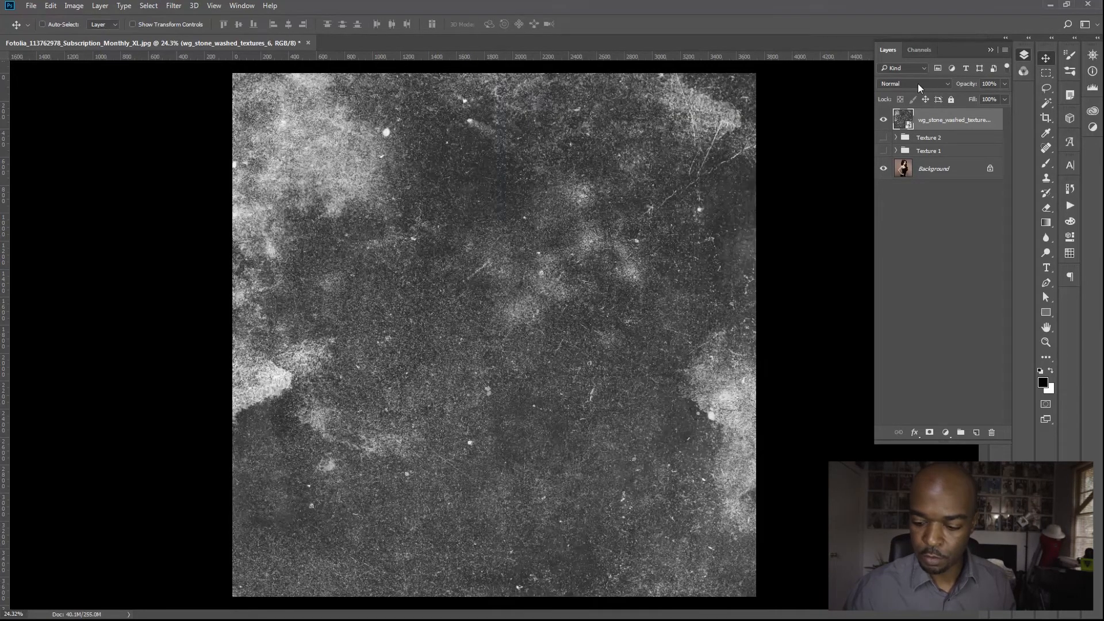
Copy the Grunge (2) layer's mask from the Texture 2 group onto the stone-washed texture layer.
left_click(895, 138)
left_click(946, 175)
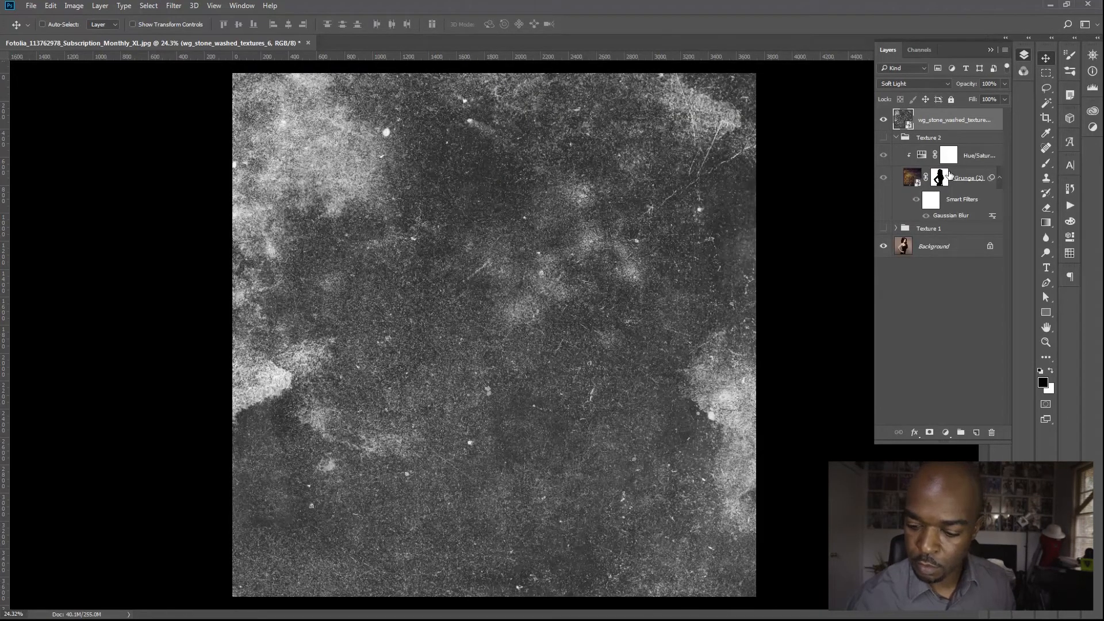
left_click_drag(939, 177, 927, 119)
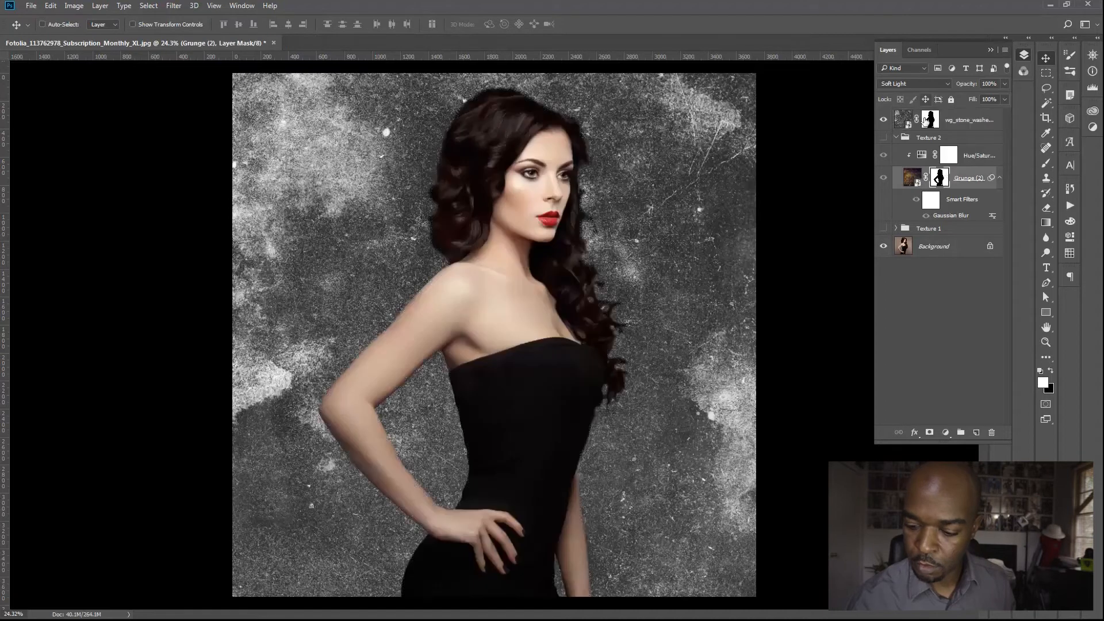
left_click(919, 121)
Try Multiply on the stone-washed texture layer, and settle on Soft Light as its blend mode.
left_click(914, 83)
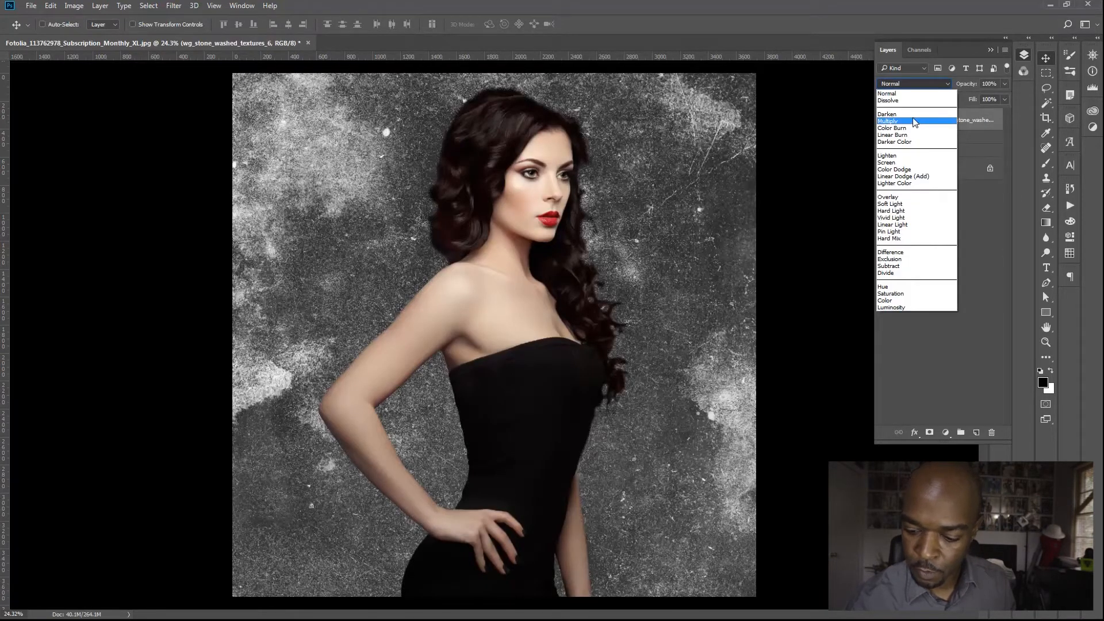
left_click(913, 122)
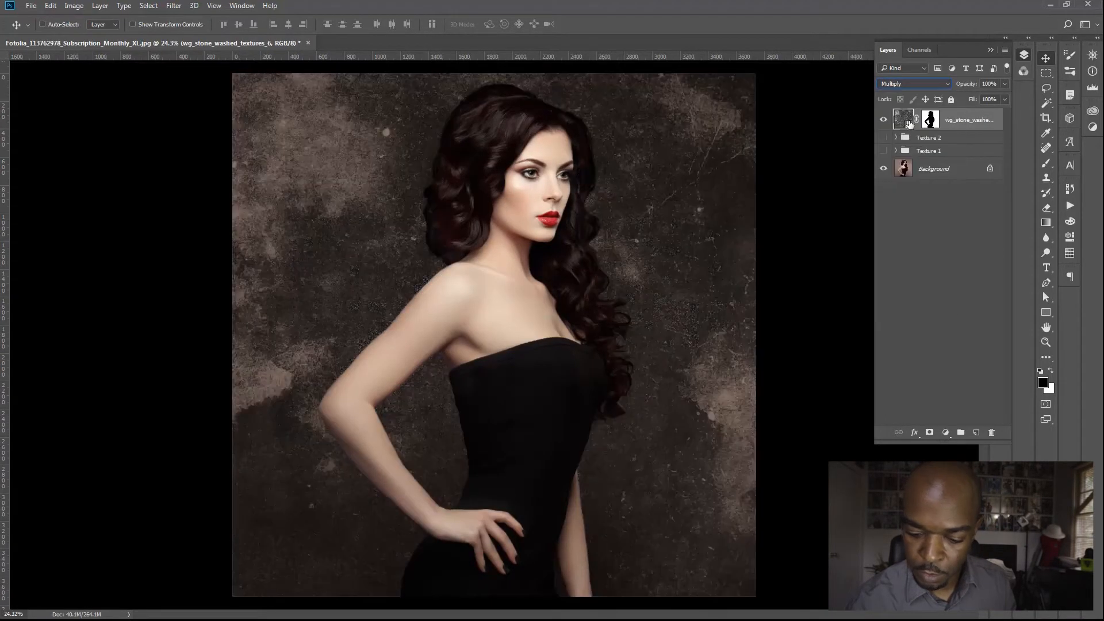
left_click(930, 84)
left_click(894, 170)
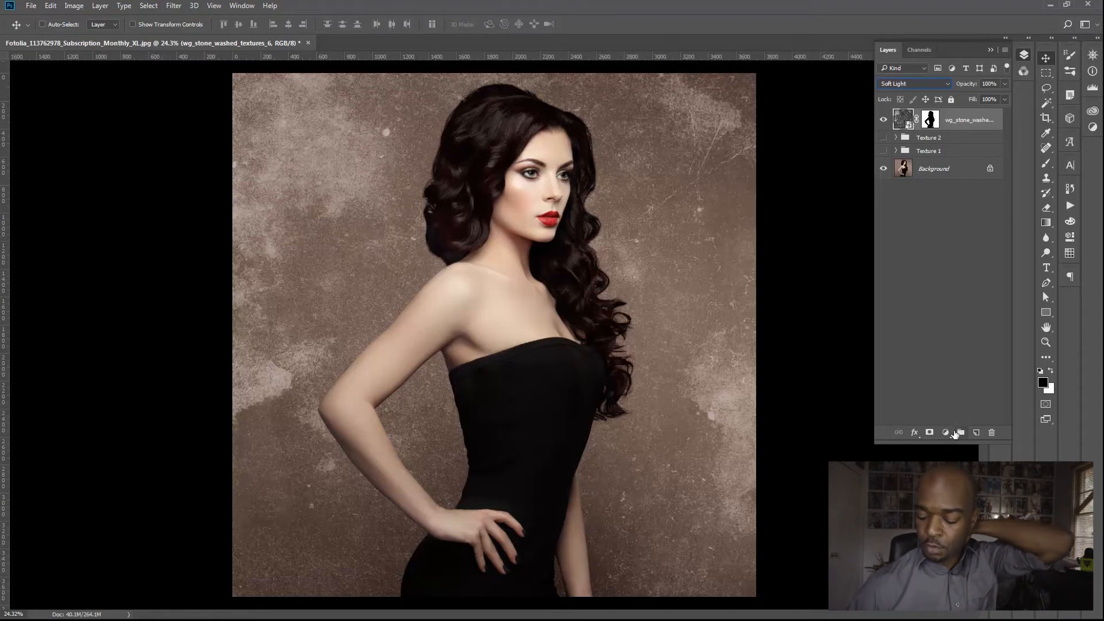
Add a Curves adjustment clipped to the stone-washed texture and brighten it with a curve point at input 30, output 58.
left_click(945, 432)
left_click(971, 251)
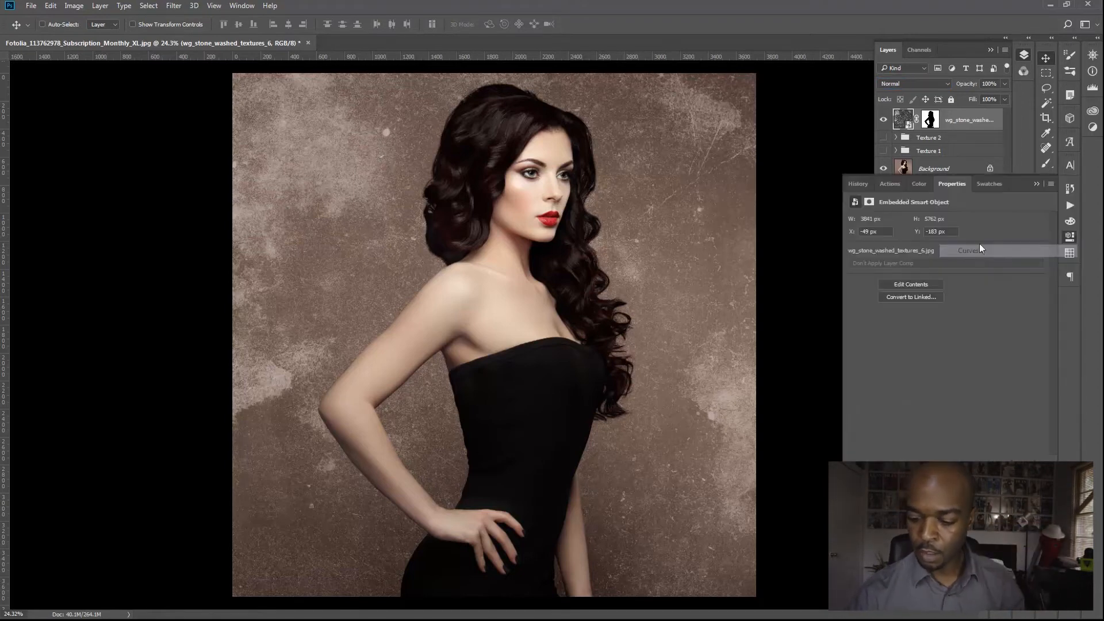
left_click(972, 460)
left_click_drag(908, 368, 900, 360)
left_click(1049, 186)
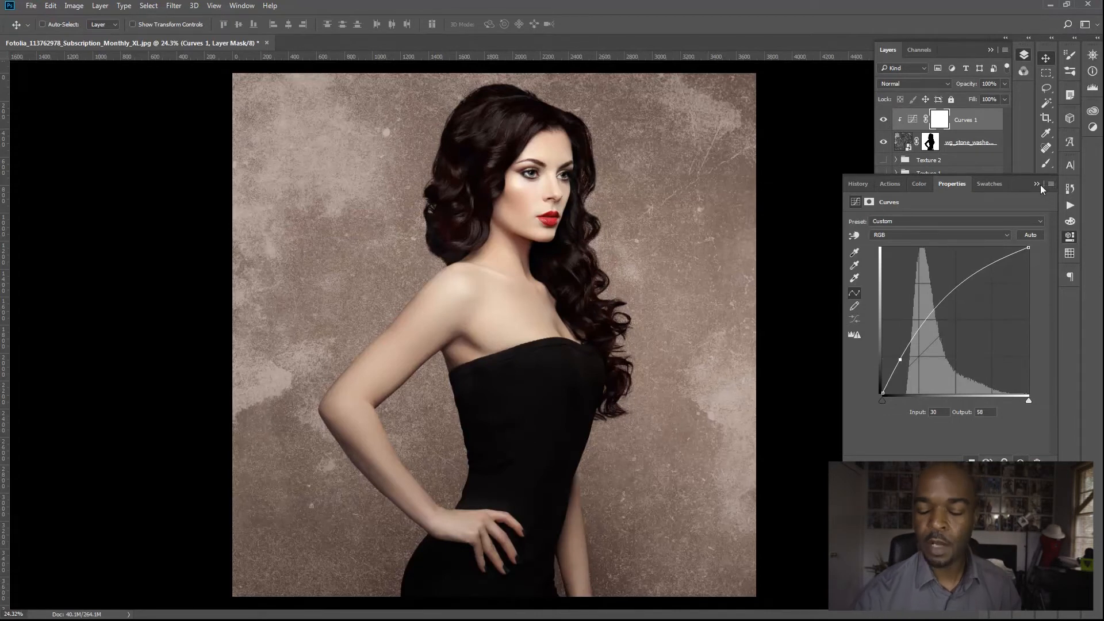
left_click(984, 282)
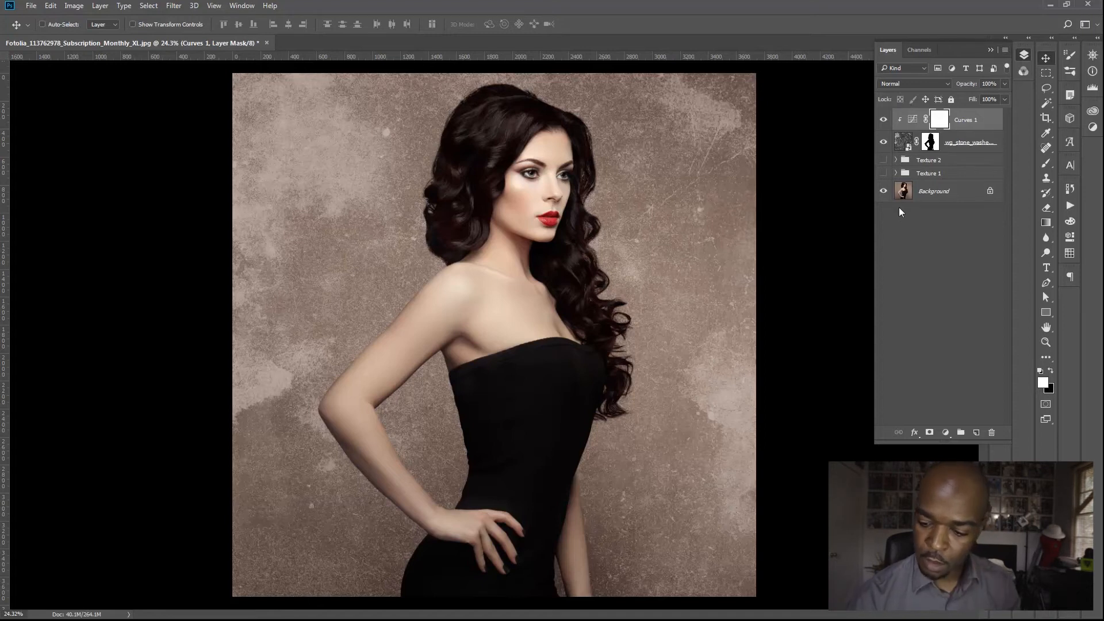
Examine the hair edges and backdrop up close with the stone-washed texture and its Curves adjustment switched on and off.
left_click_drag(478, 305, 503, 337)
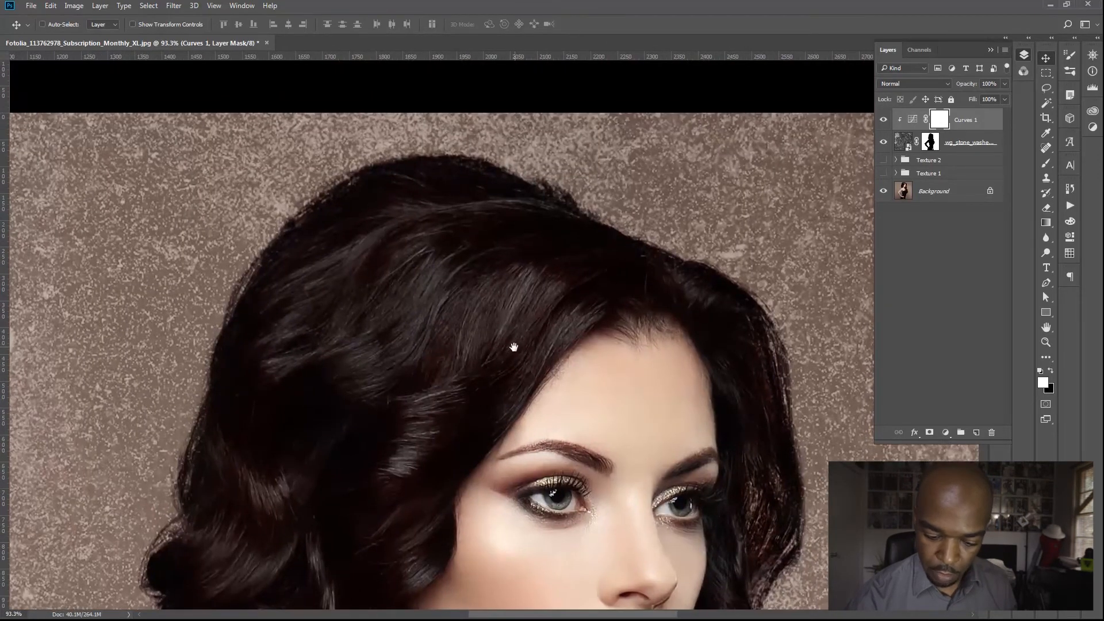
left_click(884, 142)
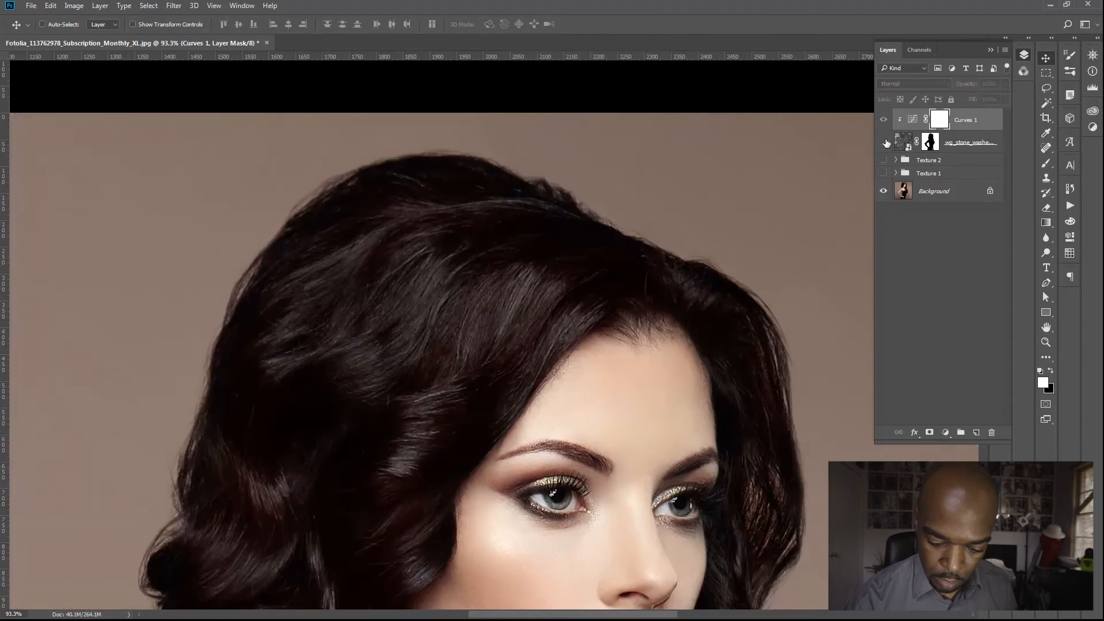
left_click(883, 142)
left_click(883, 142)
left_click(883, 142)
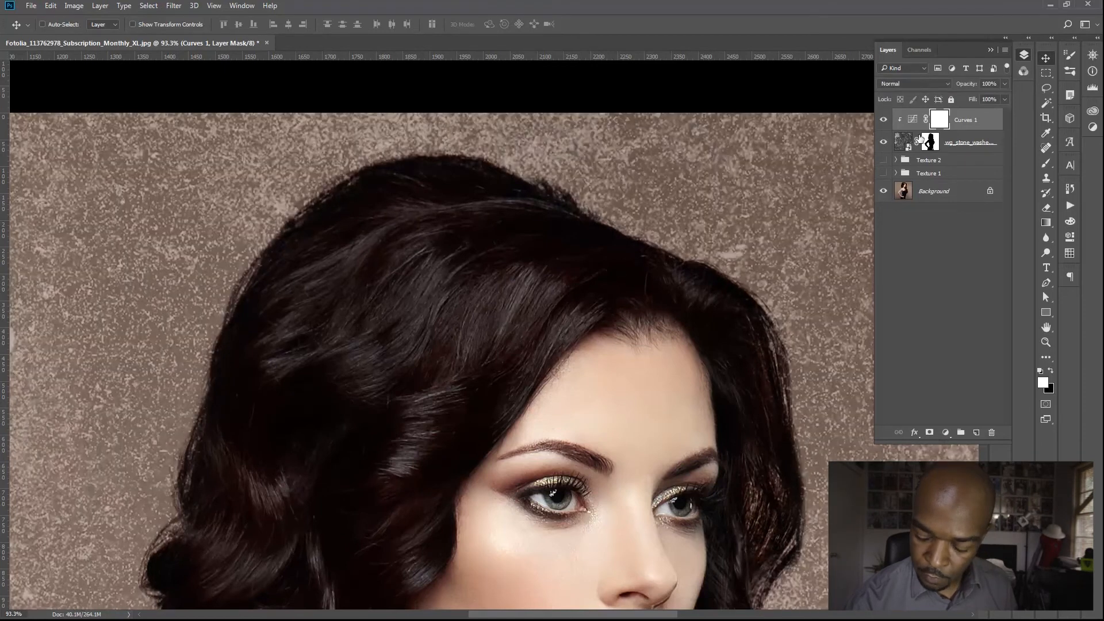
left_click(884, 119)
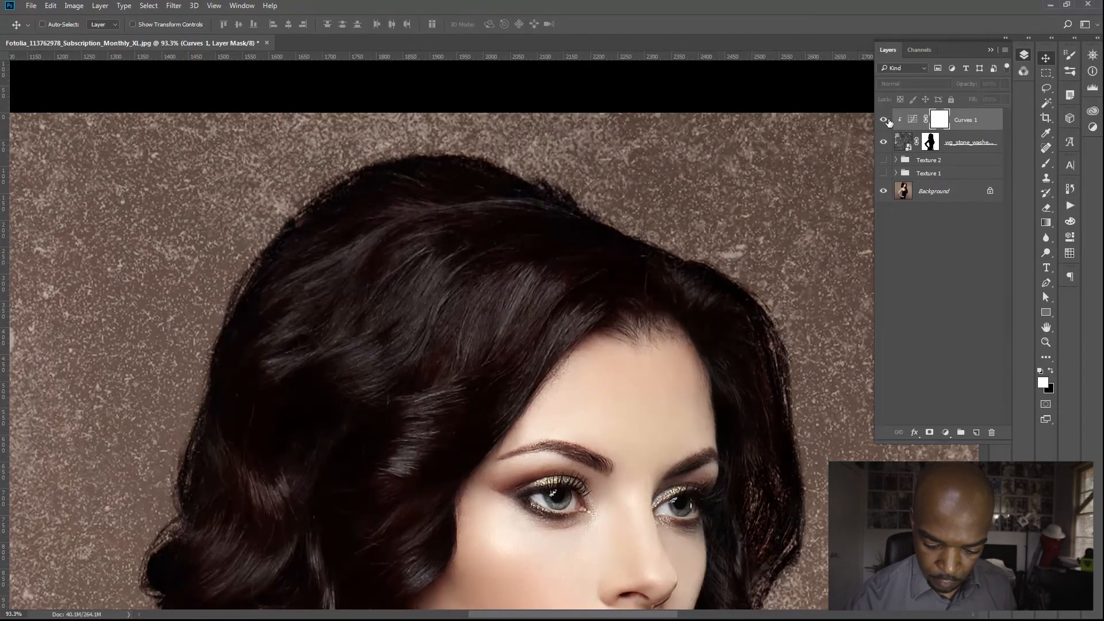
left_click(883, 119)
left_click(883, 142)
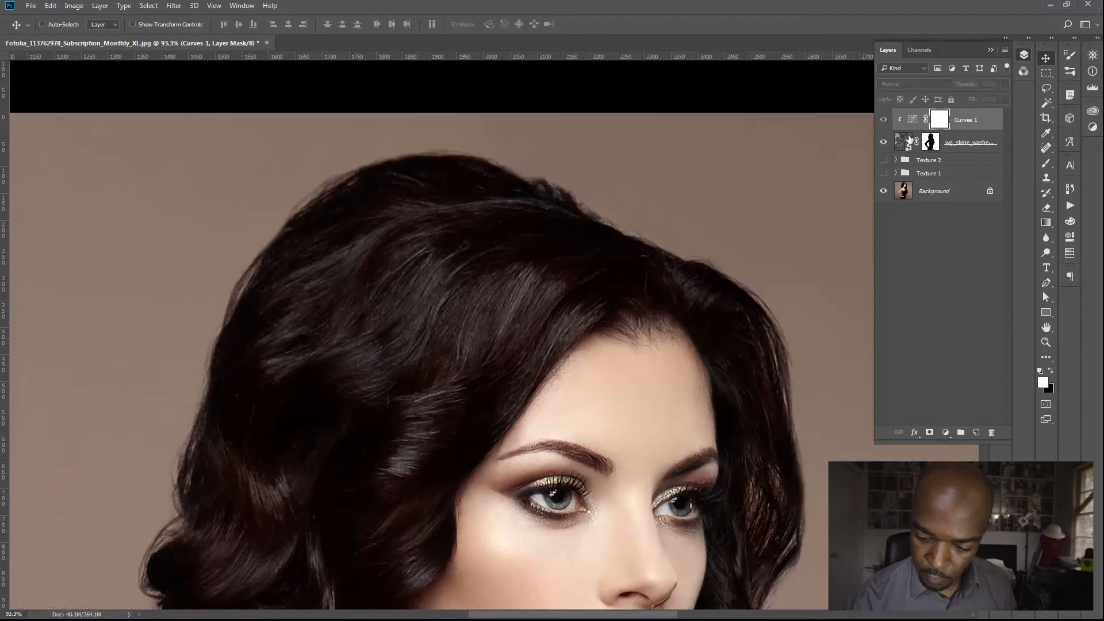
left_click(884, 142)
Apply a Gaussian Blur smart filter with a 2.7-pixel radius to the stone-washed texture and compare the portrait with and without the texture.
left_click(902, 141)
left_click(173, 5)
left_click(190, 19)
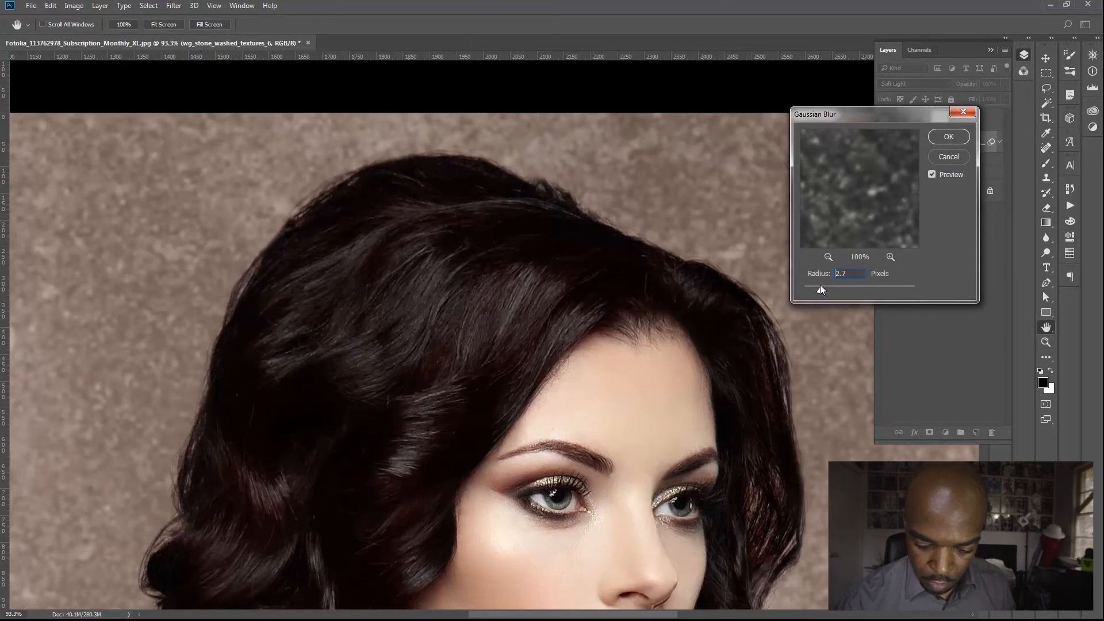
key("Return")
left_click_drag(758, 419, 682, 428)
left_click_drag(602, 379, 645, 388)
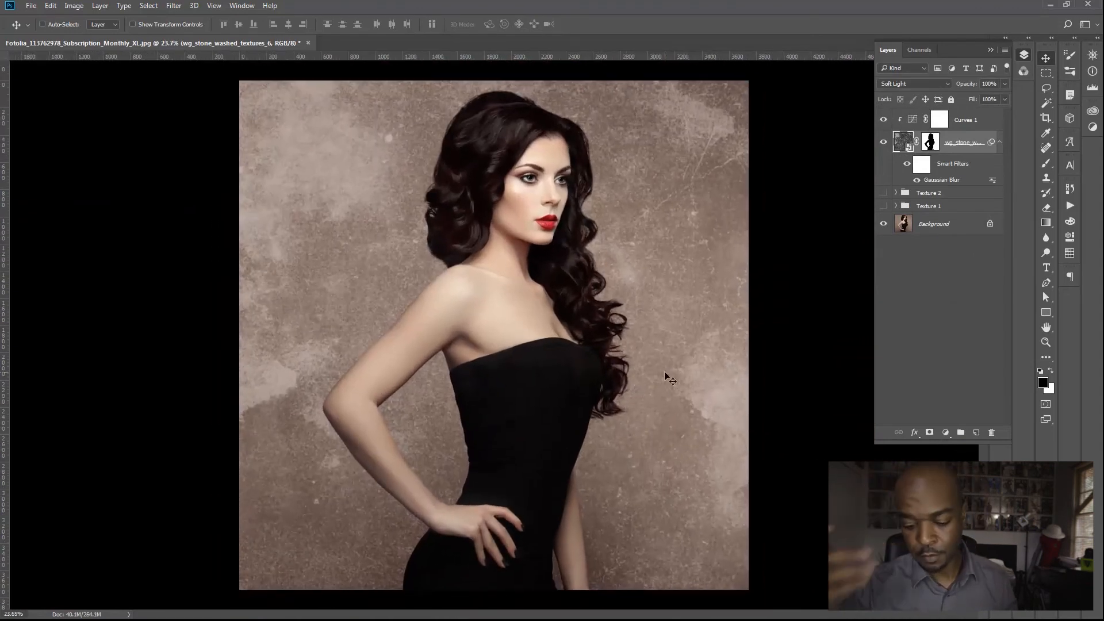
left_click(884, 143)
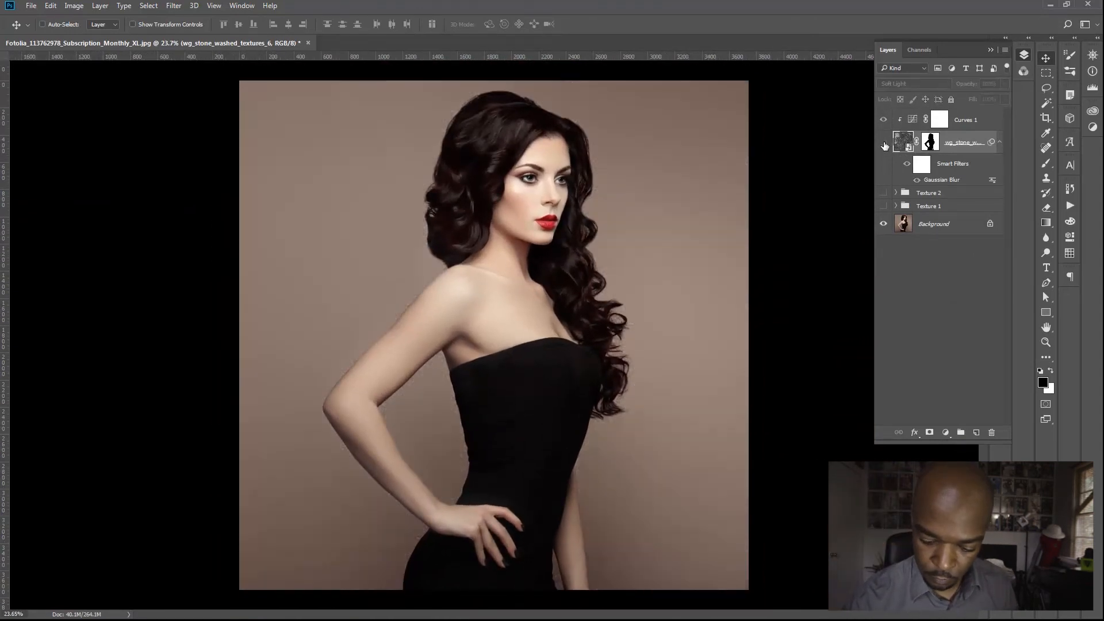
left_click(884, 143)
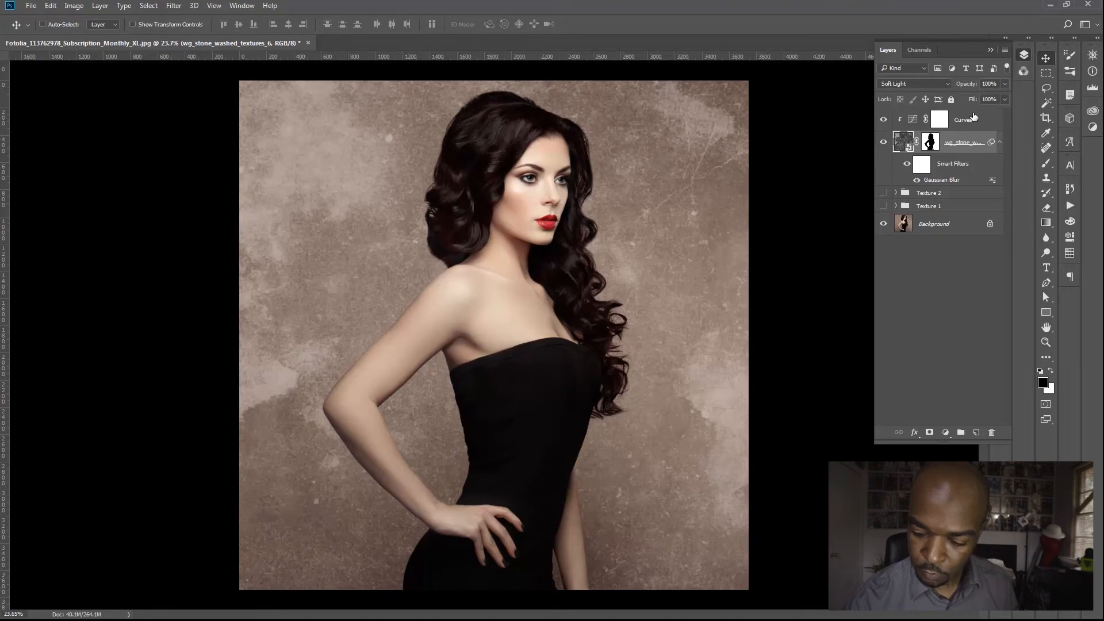
Select the Curves adjustment's mask and compare the backdrop with the adjustment switched off and on.
left_click(936, 123)
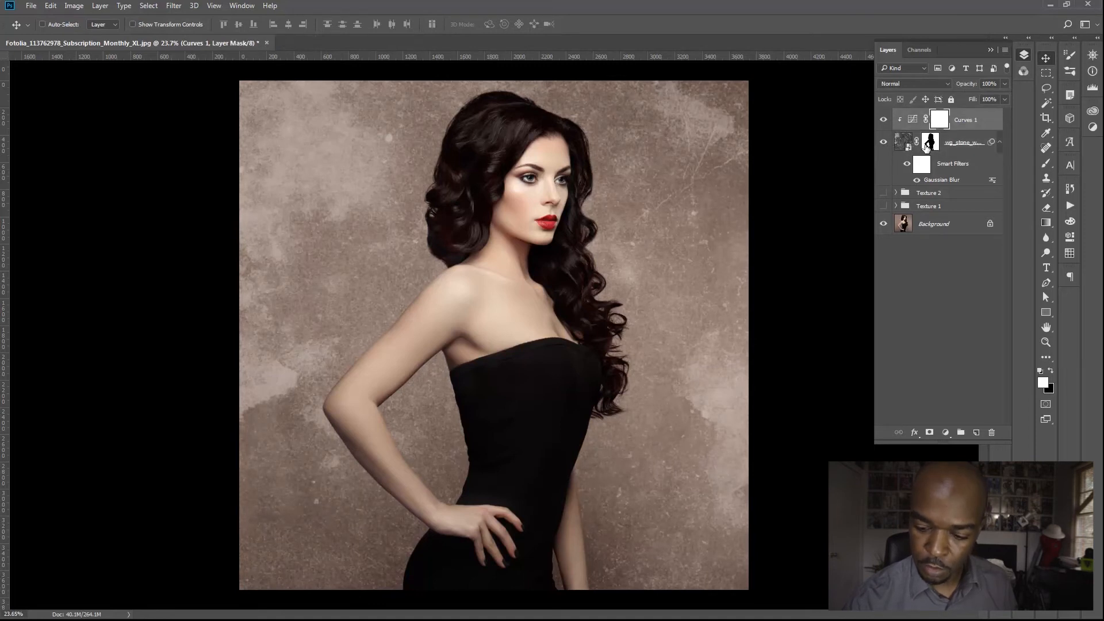
left_click(884, 120)
left_click(884, 121)
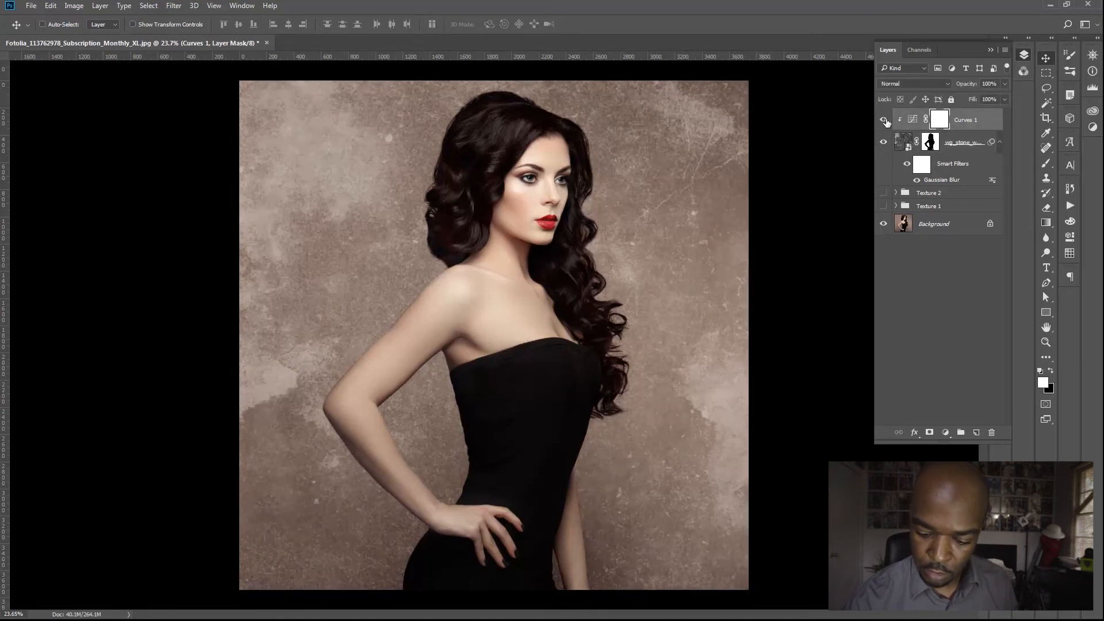
left_click(884, 121)
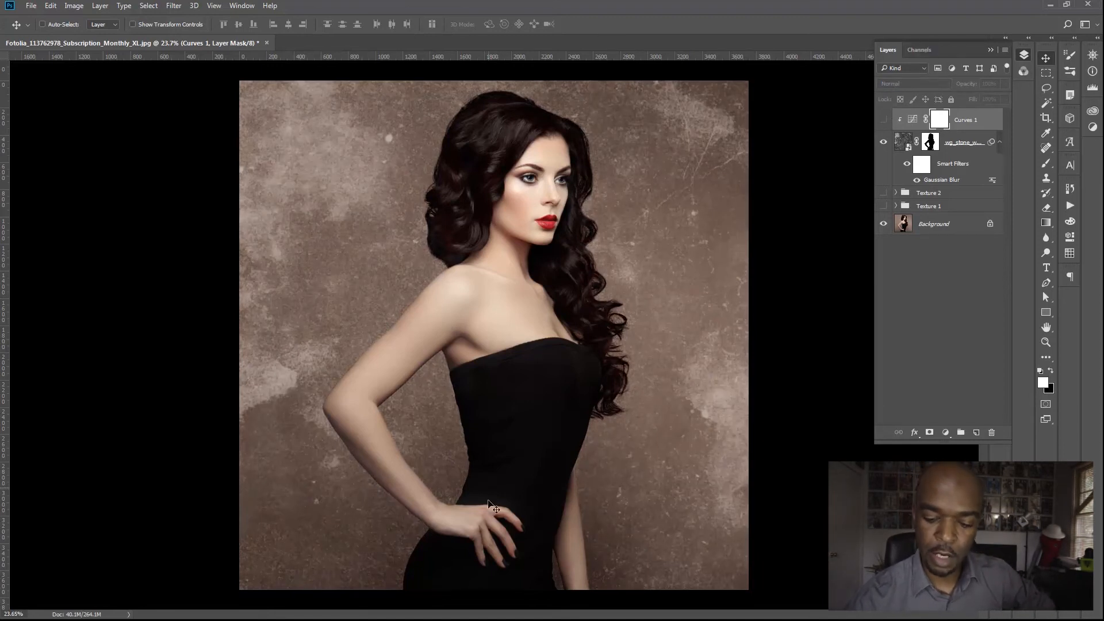
left_click(884, 121)
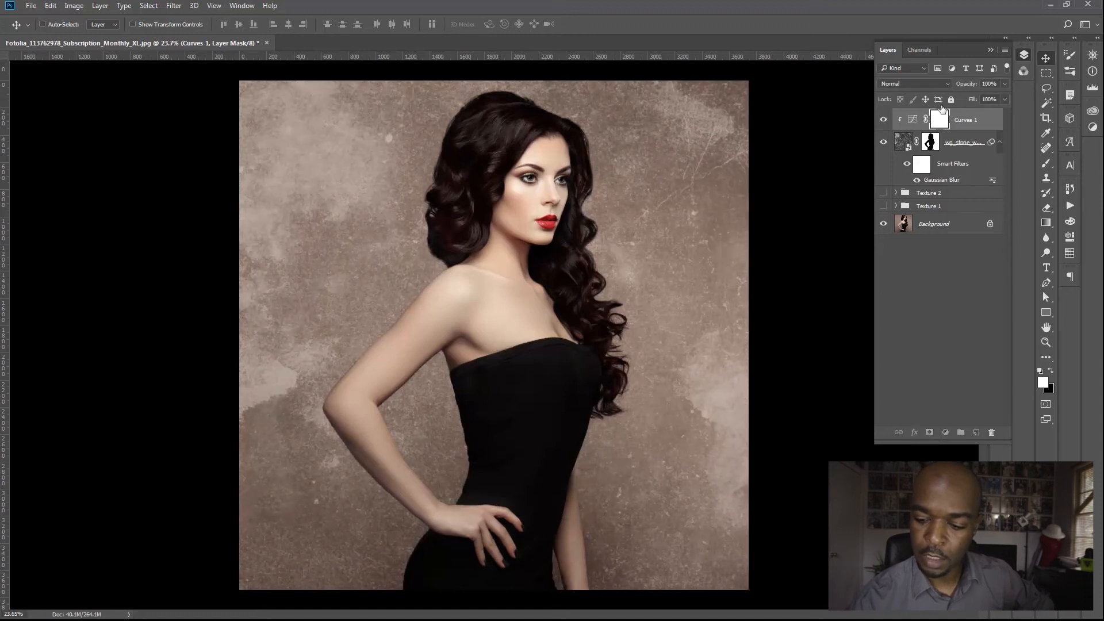
Fade the Curves mask with a linear white-to-black gradient running downward from the shoulders to the waist, and compare the backdrop without and with the adjustment.
left_click(1047, 223)
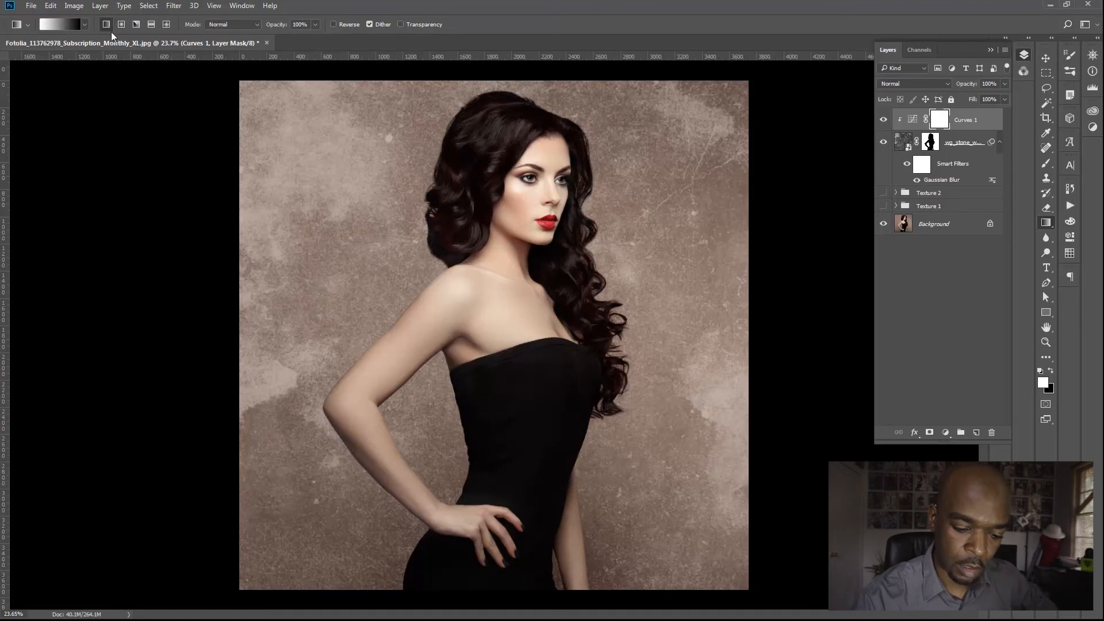
left_click_drag(487, 332, 489, 553)
left_click_drag(525, 240, 527, 27)
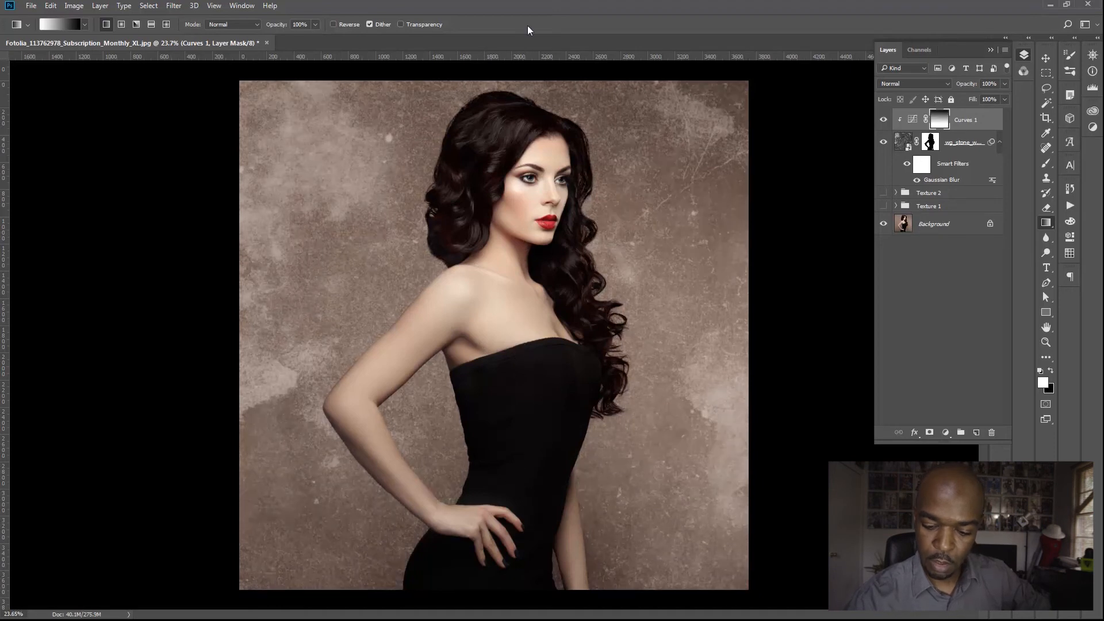
left_click_drag(488, 271, 488, 438)
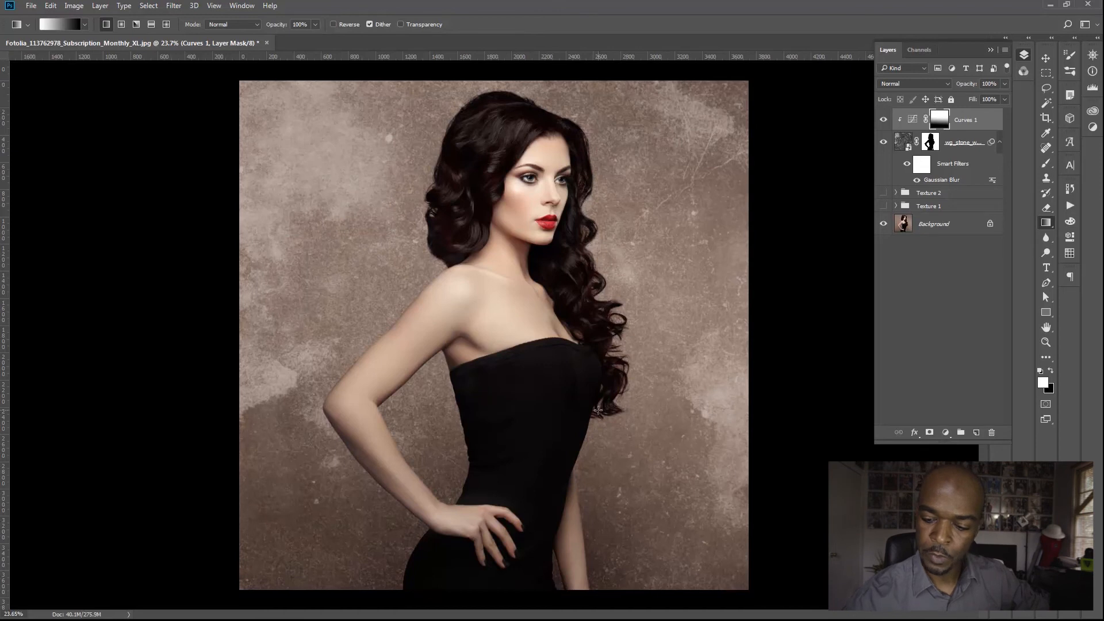
left_click(884, 120)
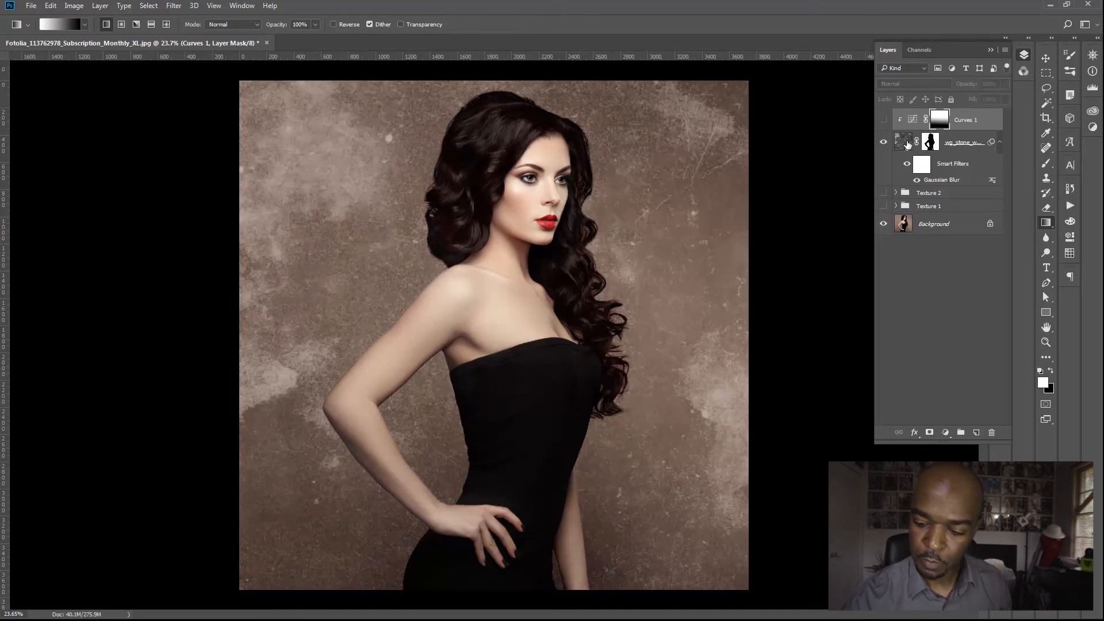
left_click(907, 145)
left_click(885, 119)
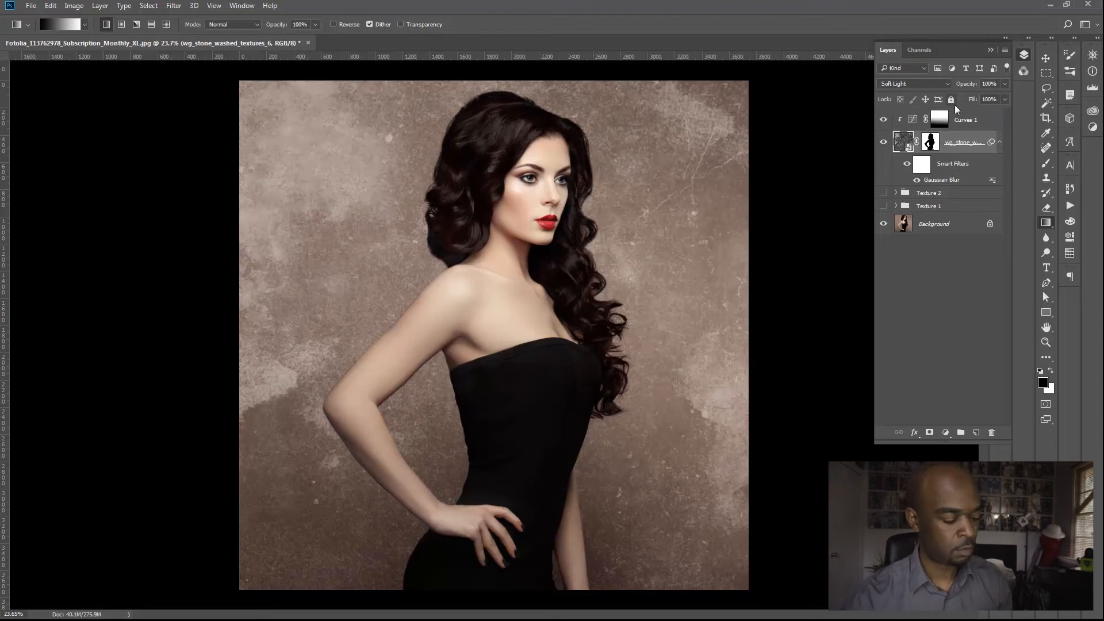
Group the stone-washed texture layer together with its clipped Curves adjustment.
key("v")
left_click(966, 122, "shift")
key("ctrl+g")
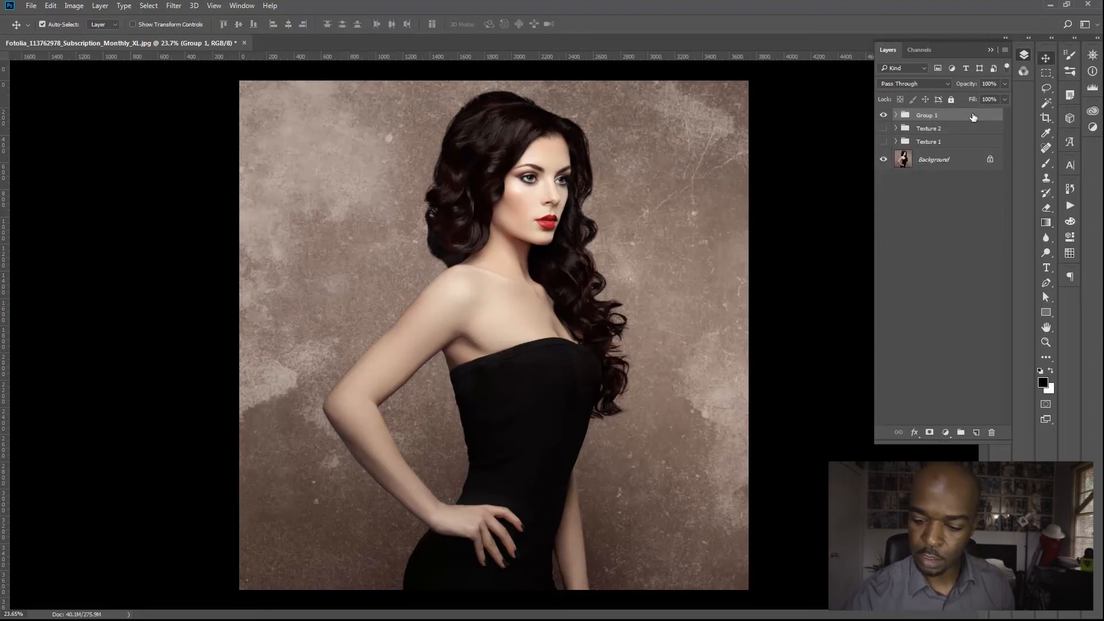
Compare the portrait with and without the new stone-washed texture group, including a view of the Background layer alone.
left_click(884, 115)
left_click(885, 115)
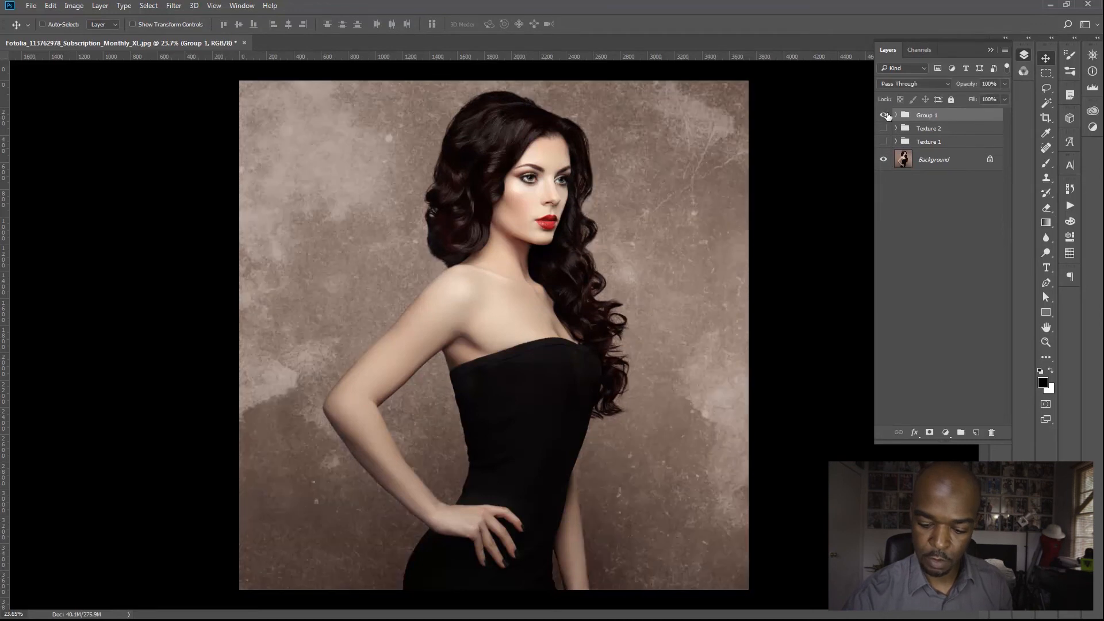
left_click(884, 115)
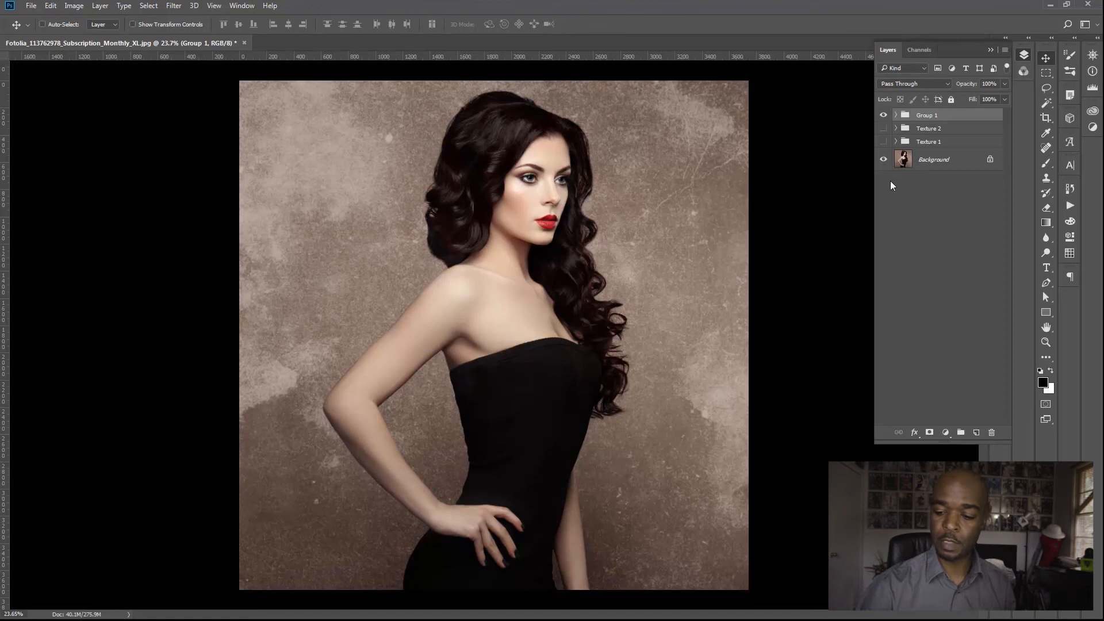
left_click(884, 163, "alt")
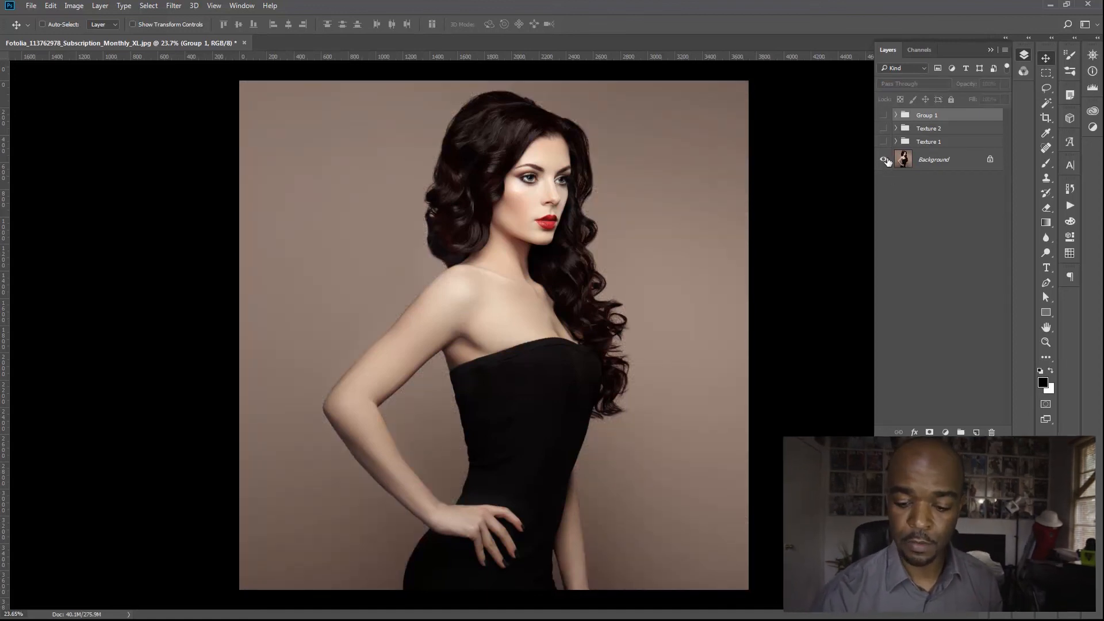
left_click(884, 161, "alt")
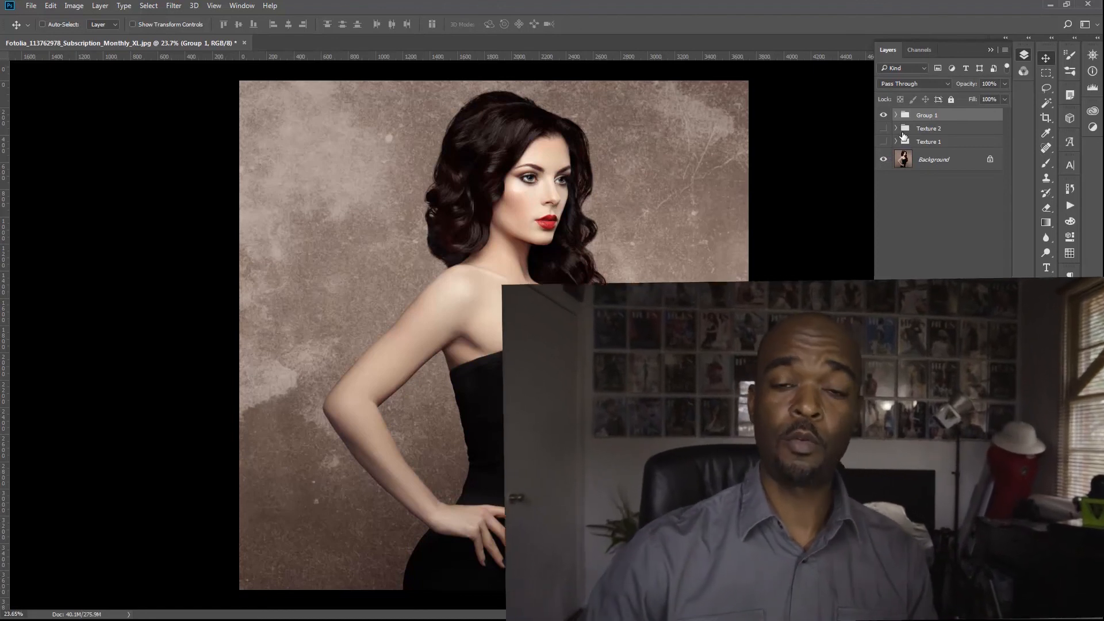